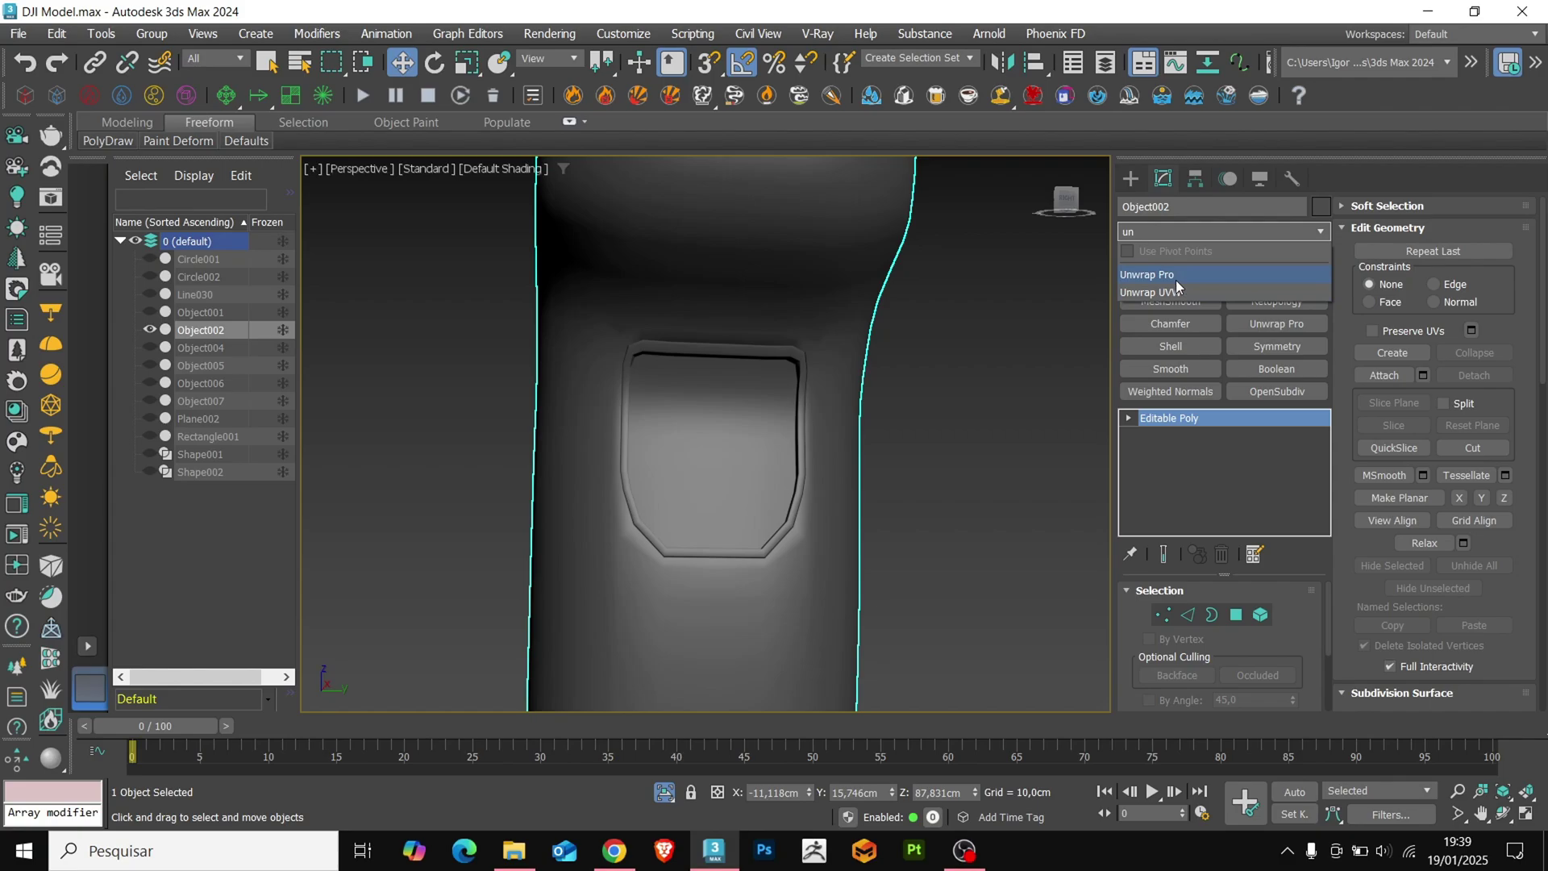
Step: Apply an Unwrap UVW modifier to the handle body and open its UV editor
click(1175, 280)
scroll(838, 463, down, 5)
alt+middle_drag(762, 465, 822, 468)
scroll(1453, 382, down, 3)
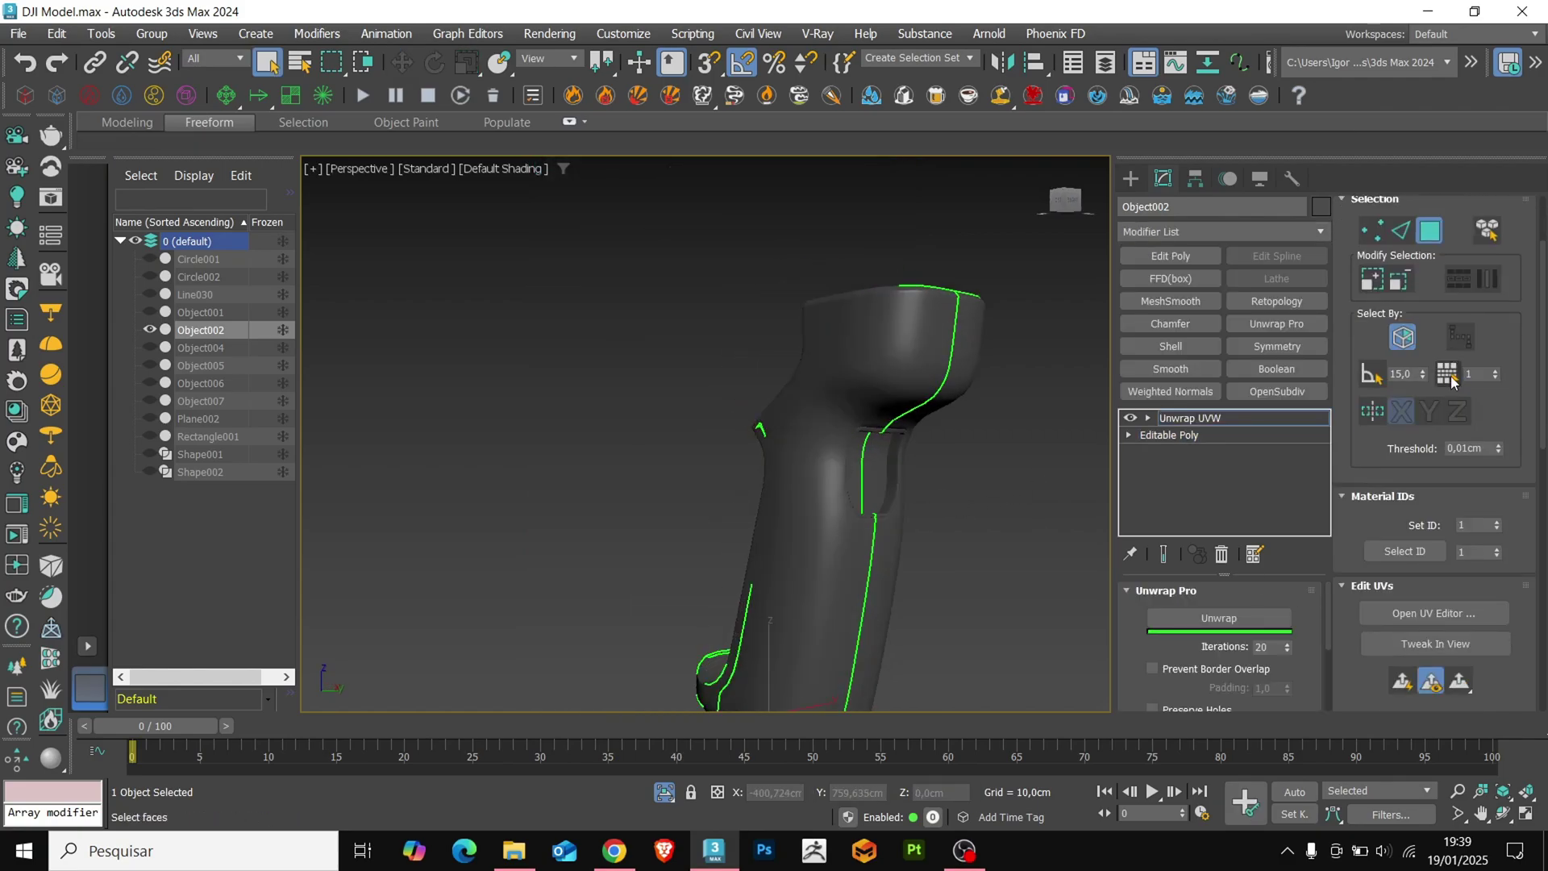
click(1437, 612)
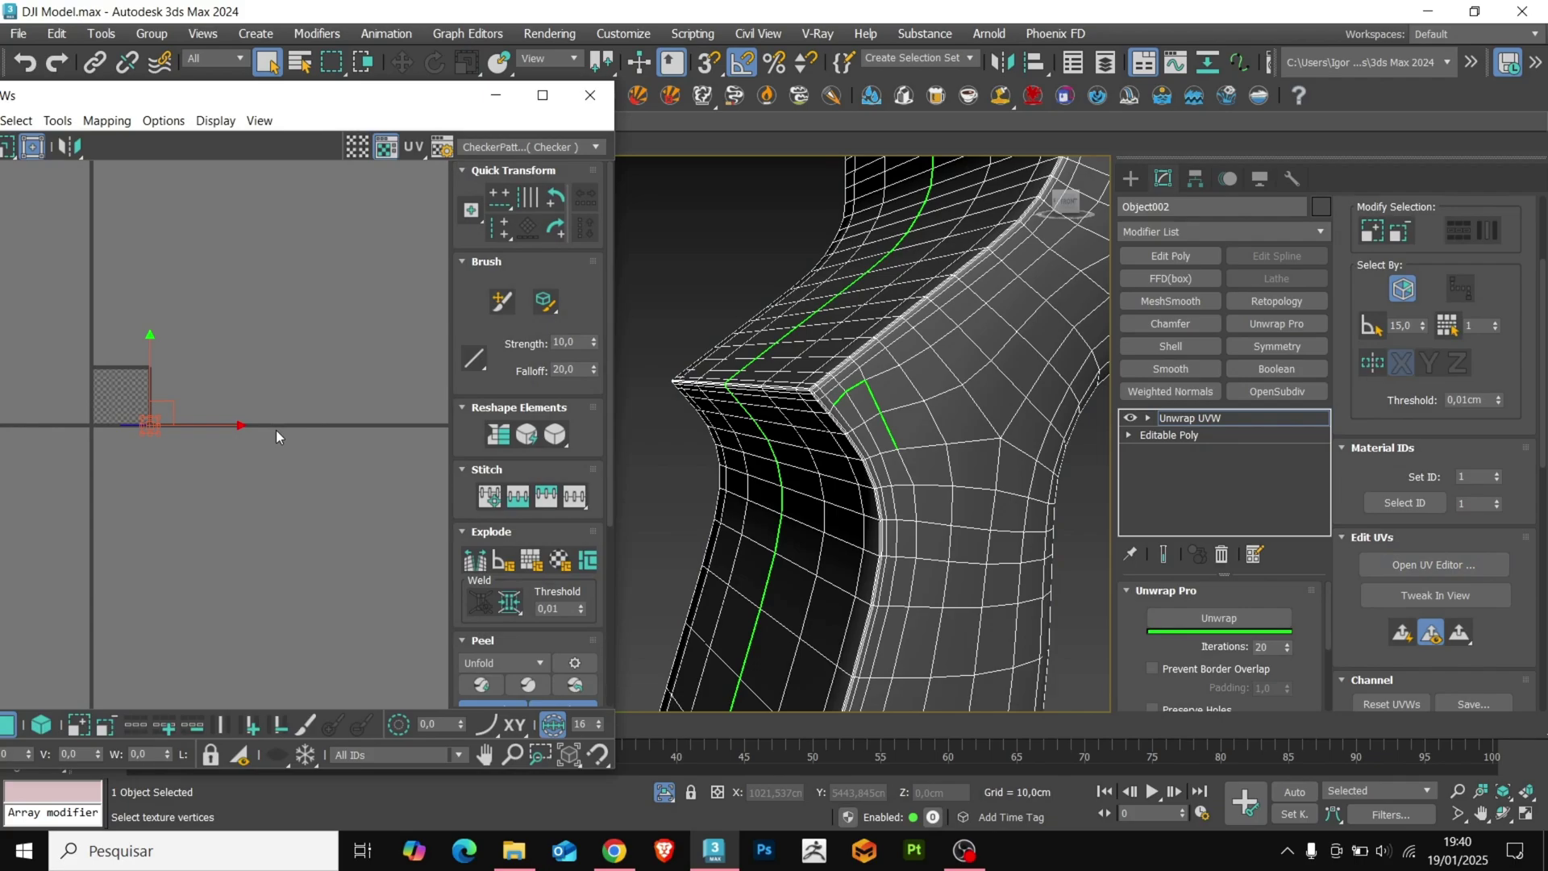
Step: Select all faces of the handle body and apply a planar projection to reset their UVs
key(3)
key(ctrl+a)
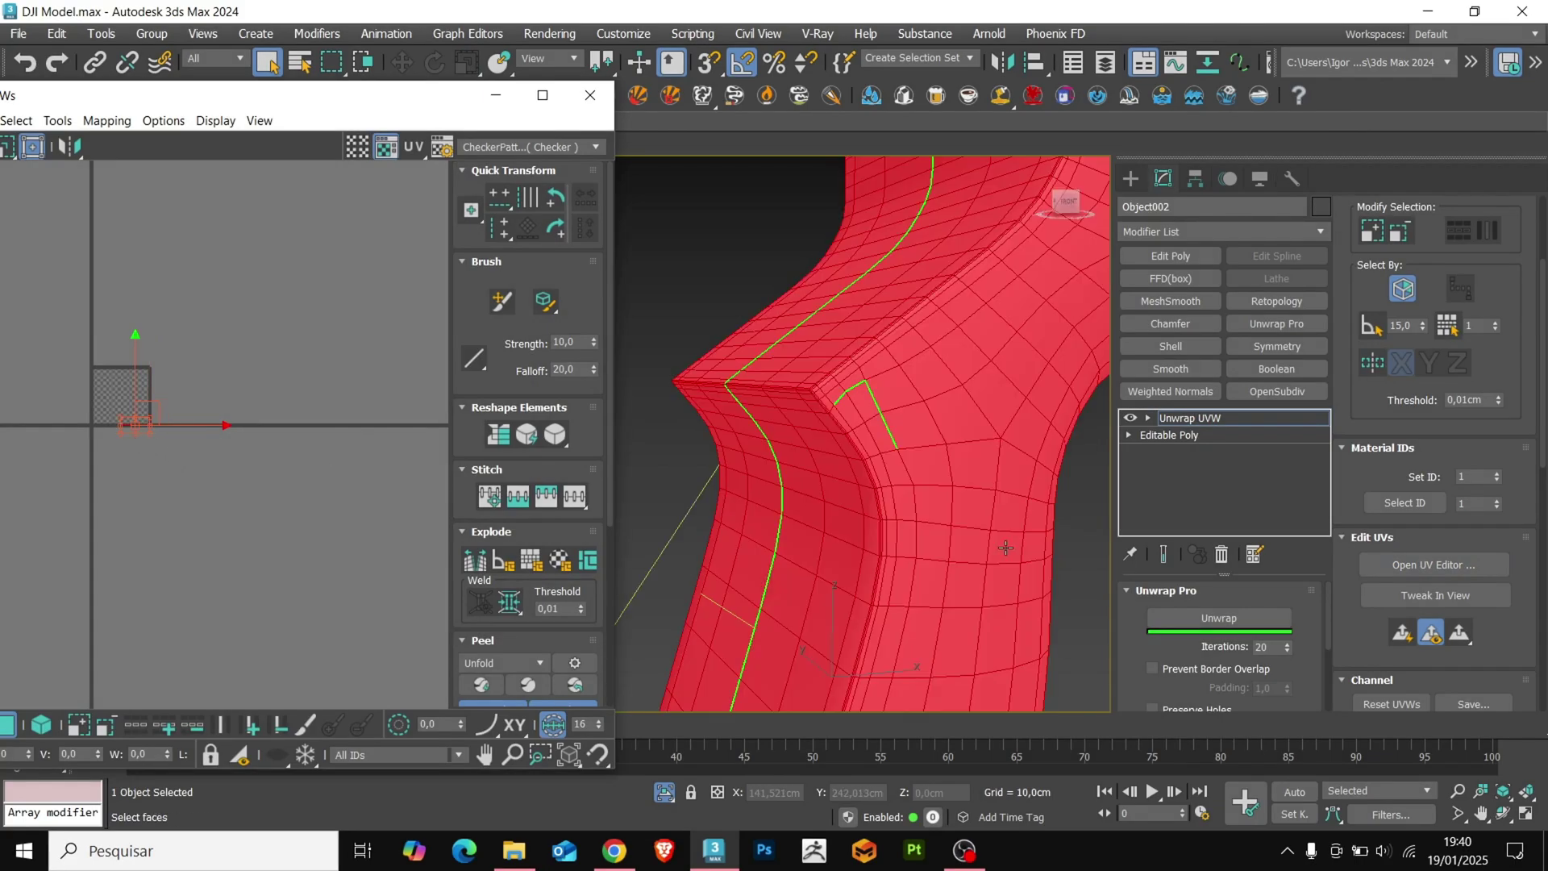
scroll(1363, 584, down, 5)
scroll(1376, 582, down, 2)
click(1390, 604)
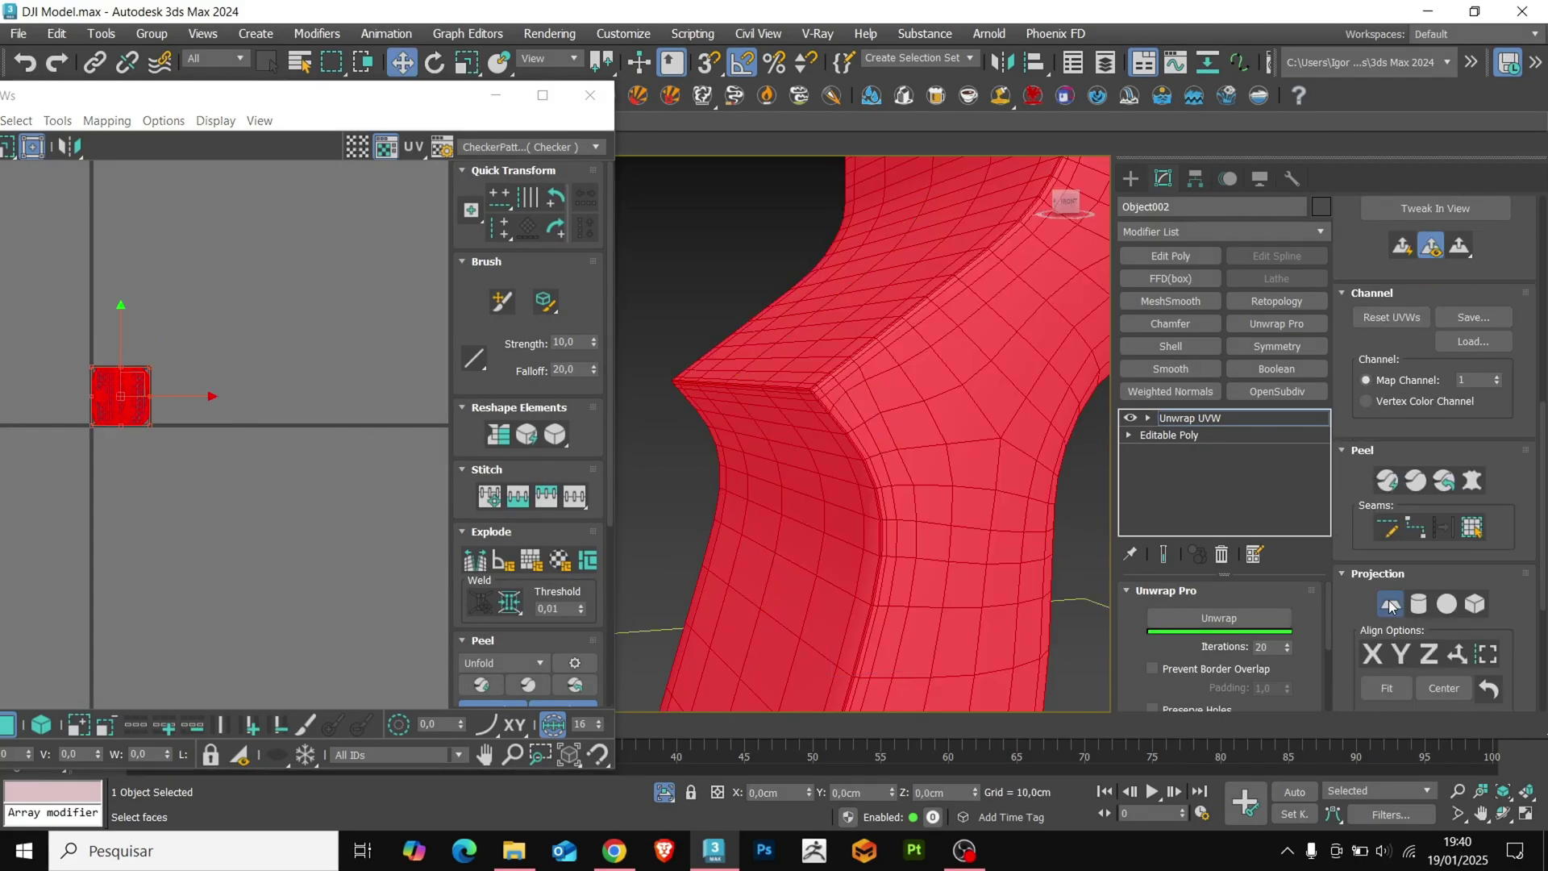
click(1390, 604)
middle_drag(129, 441, 230, 442)
scroll(197, 452, up, 3)
click(330, 481)
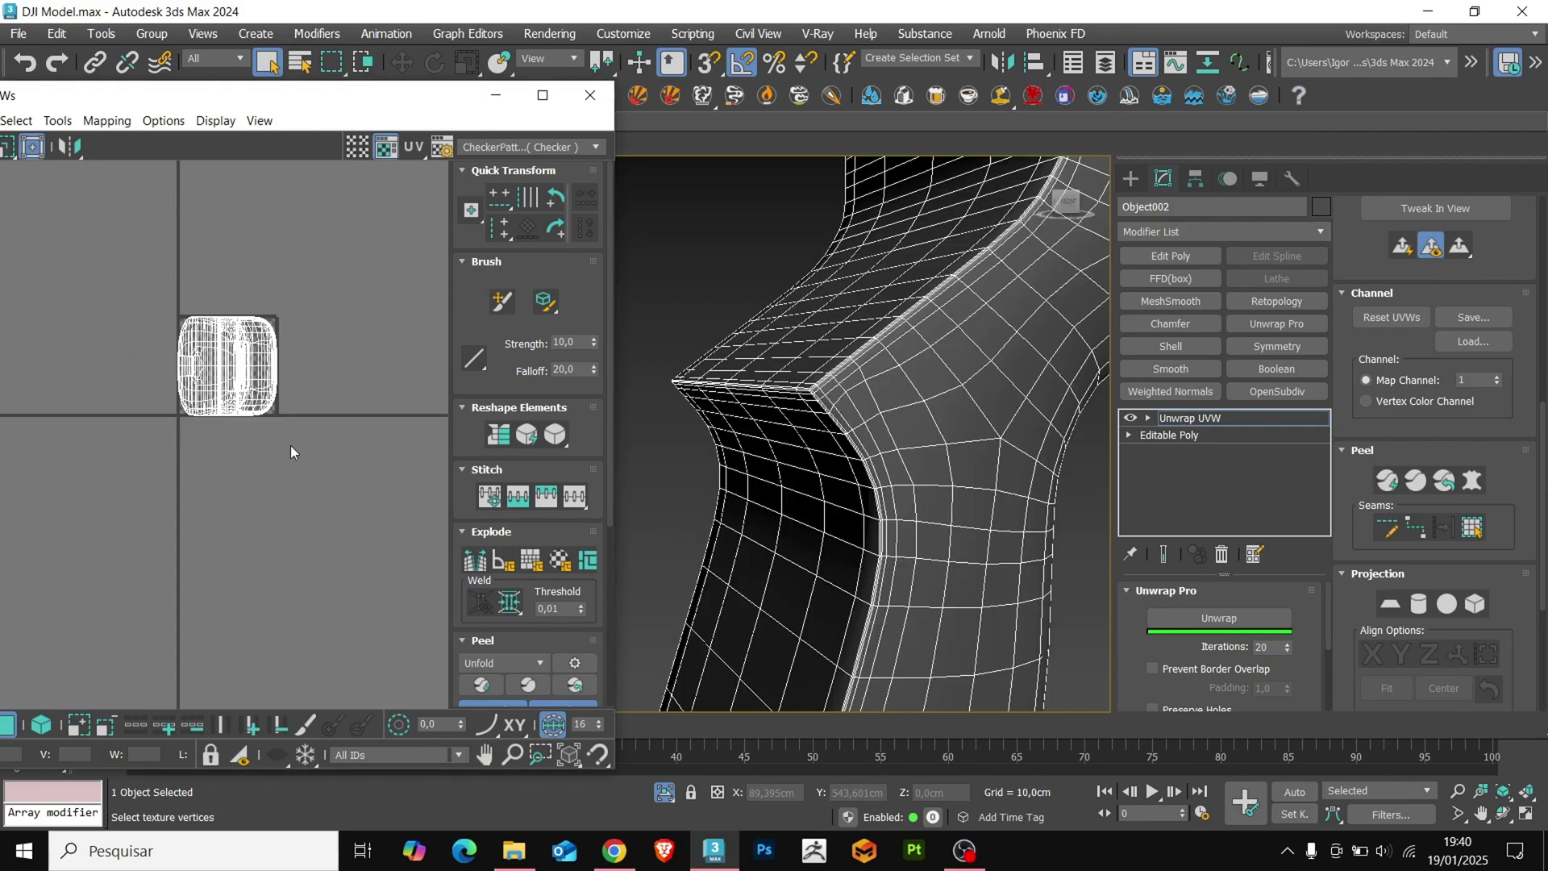
Step: Select the edge loops along the horizontal ridge and the side border of the handle's flat face as seams
scroll(881, 442, up, 10)
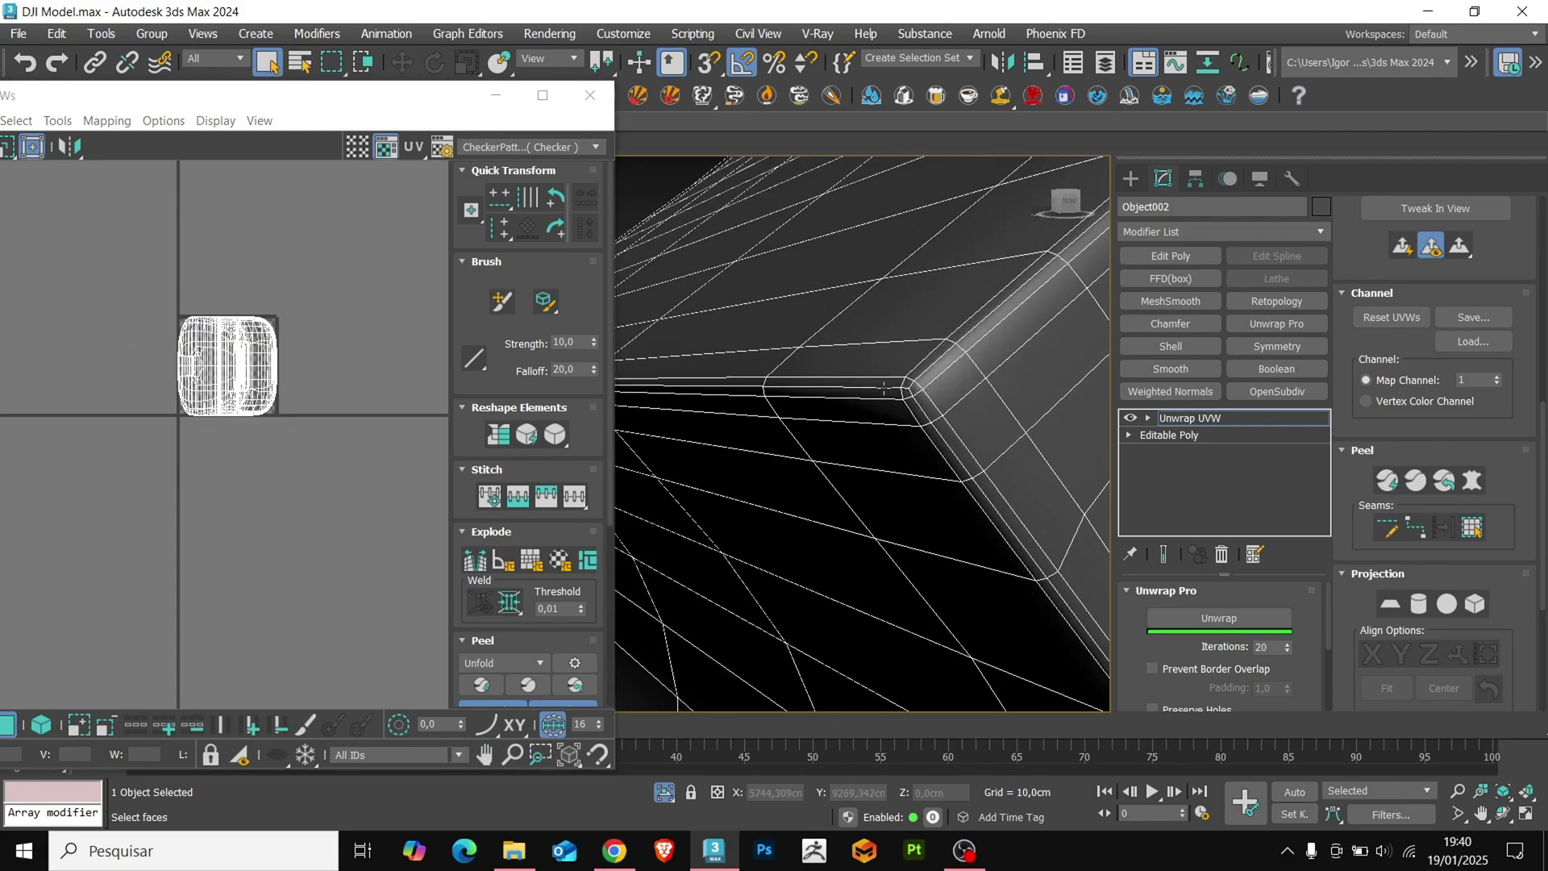
click(884, 389)
key(2)
double_click(885, 387)
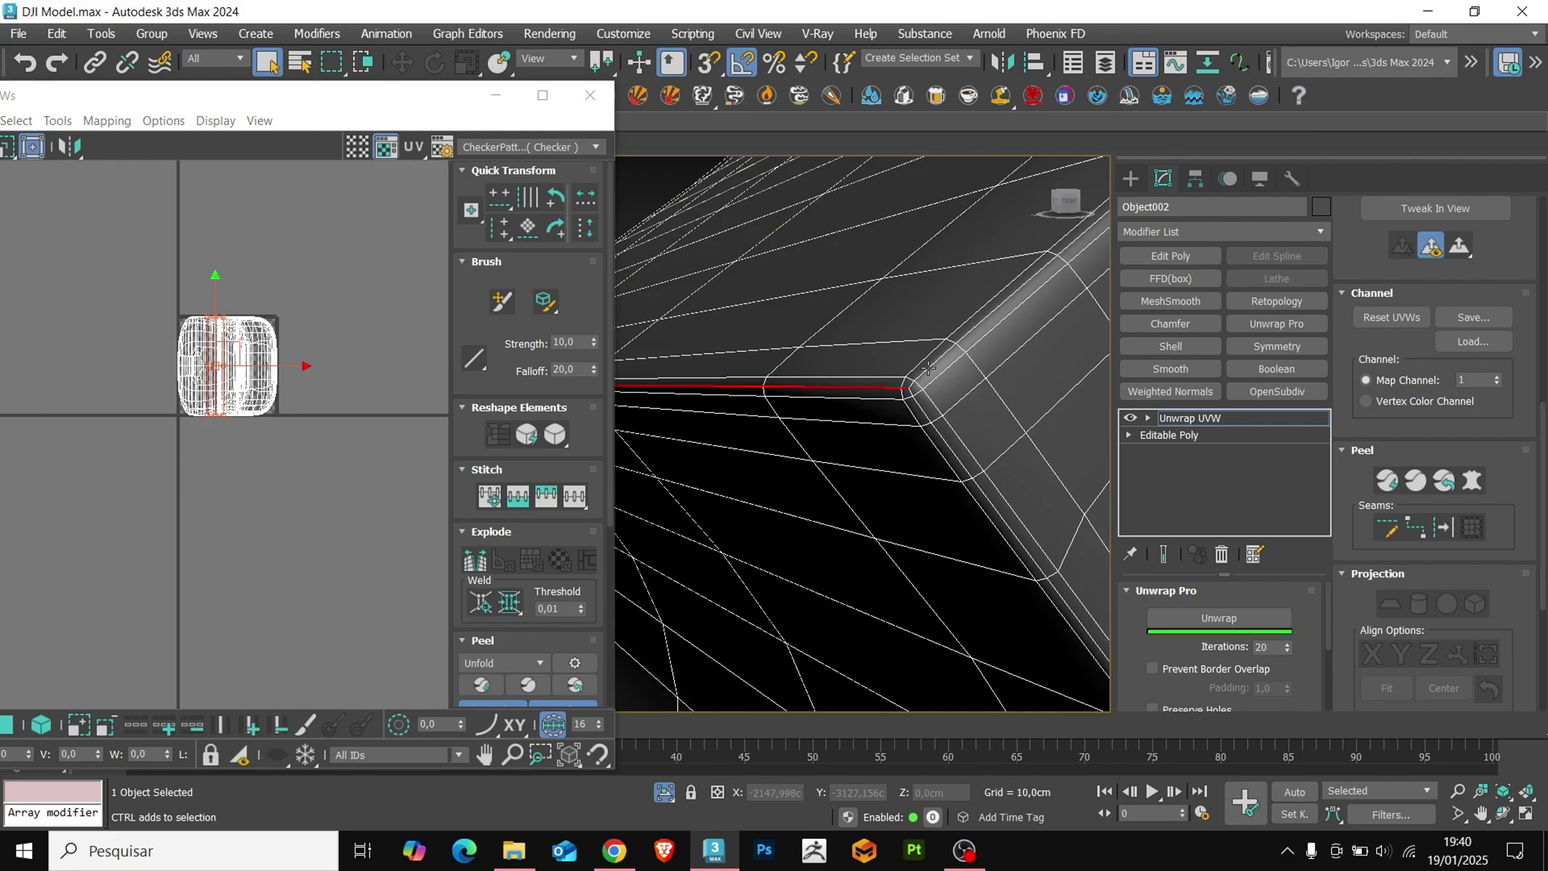
ctrl+double_click(924, 412)
scroll(924, 413, down, 6)
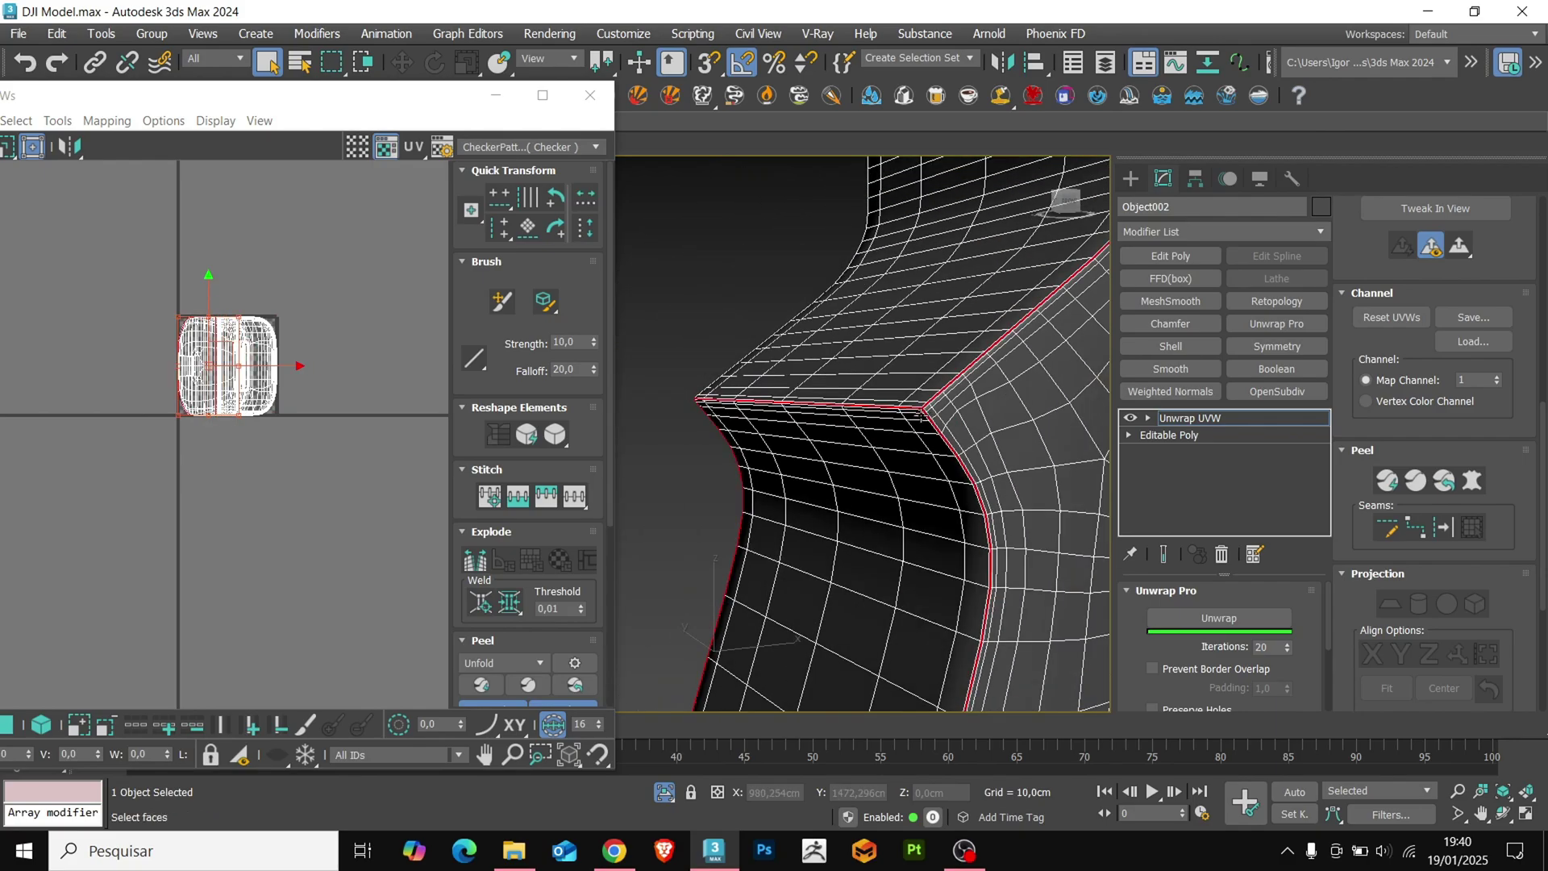
Step: Add the edge loop around the handle's top rim to the seam selection
alt+middle_drag(924, 413, 1009, 474)
middle_drag(723, 467, 982, 473)
scroll(808, 431, up, 2)
scroll(805, 429, up, 5)
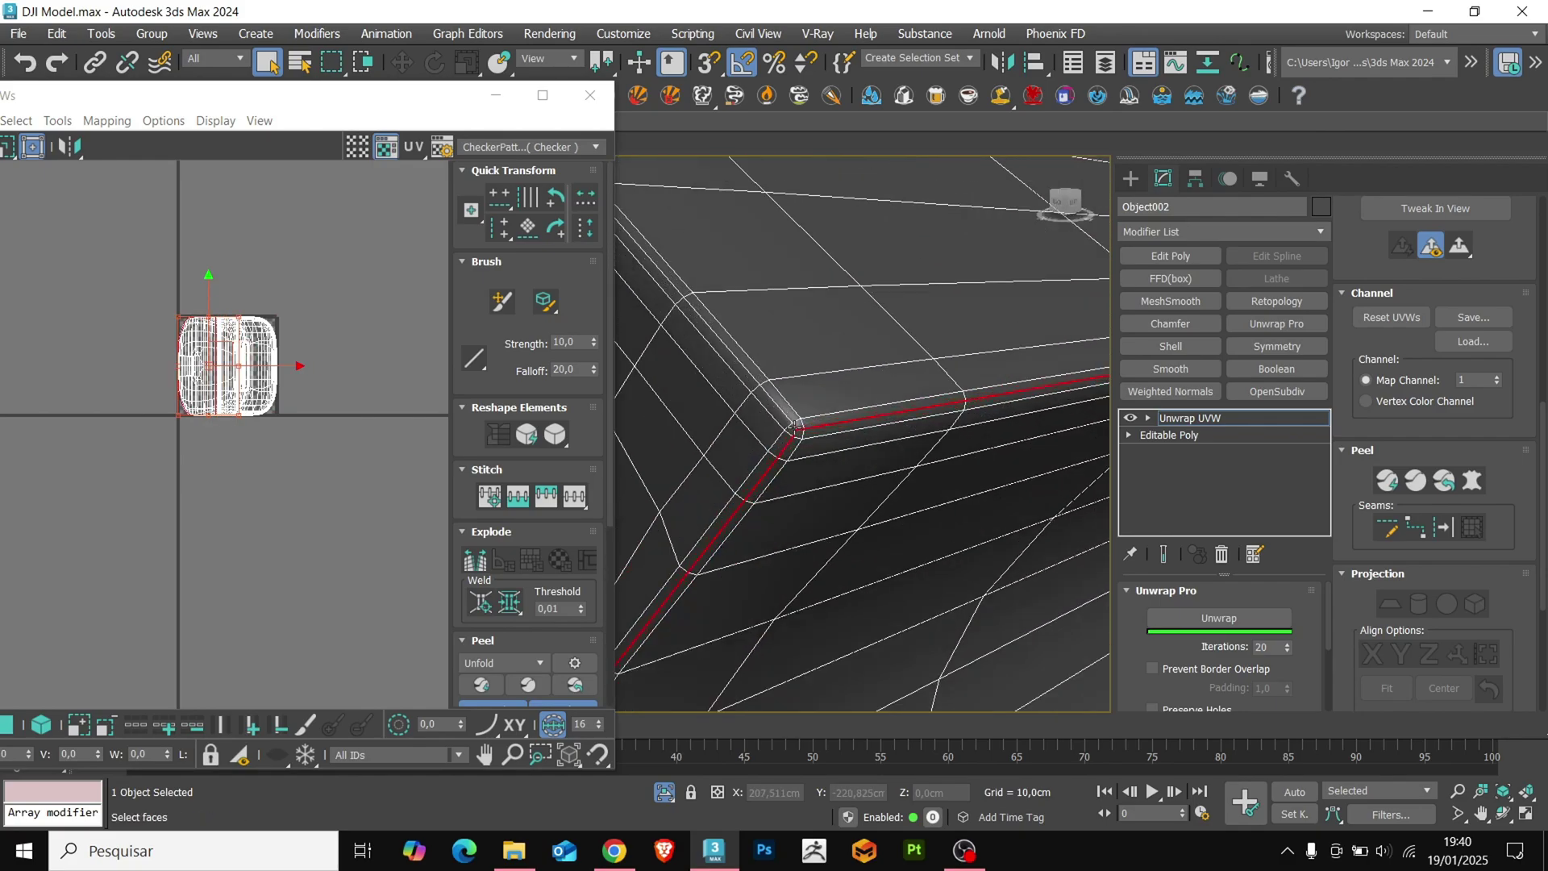
scroll(789, 416, down, 8)
alt+middle_drag(790, 418, 859, 468)
scroll(903, 352, up, 9)
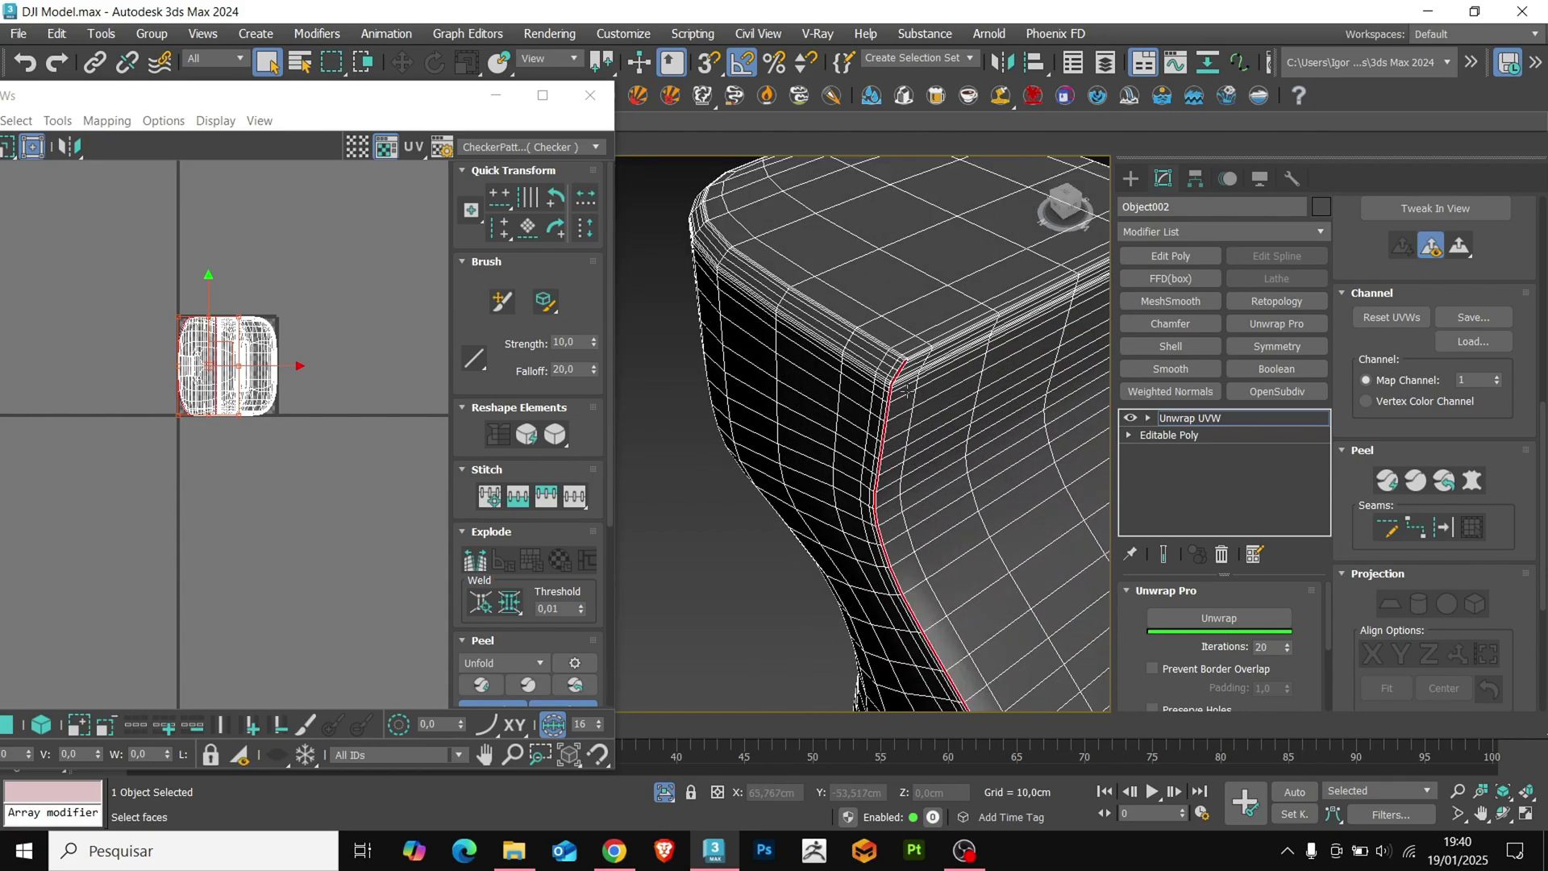
scroll(905, 350, up, 3)
ctrl+click(913, 345)
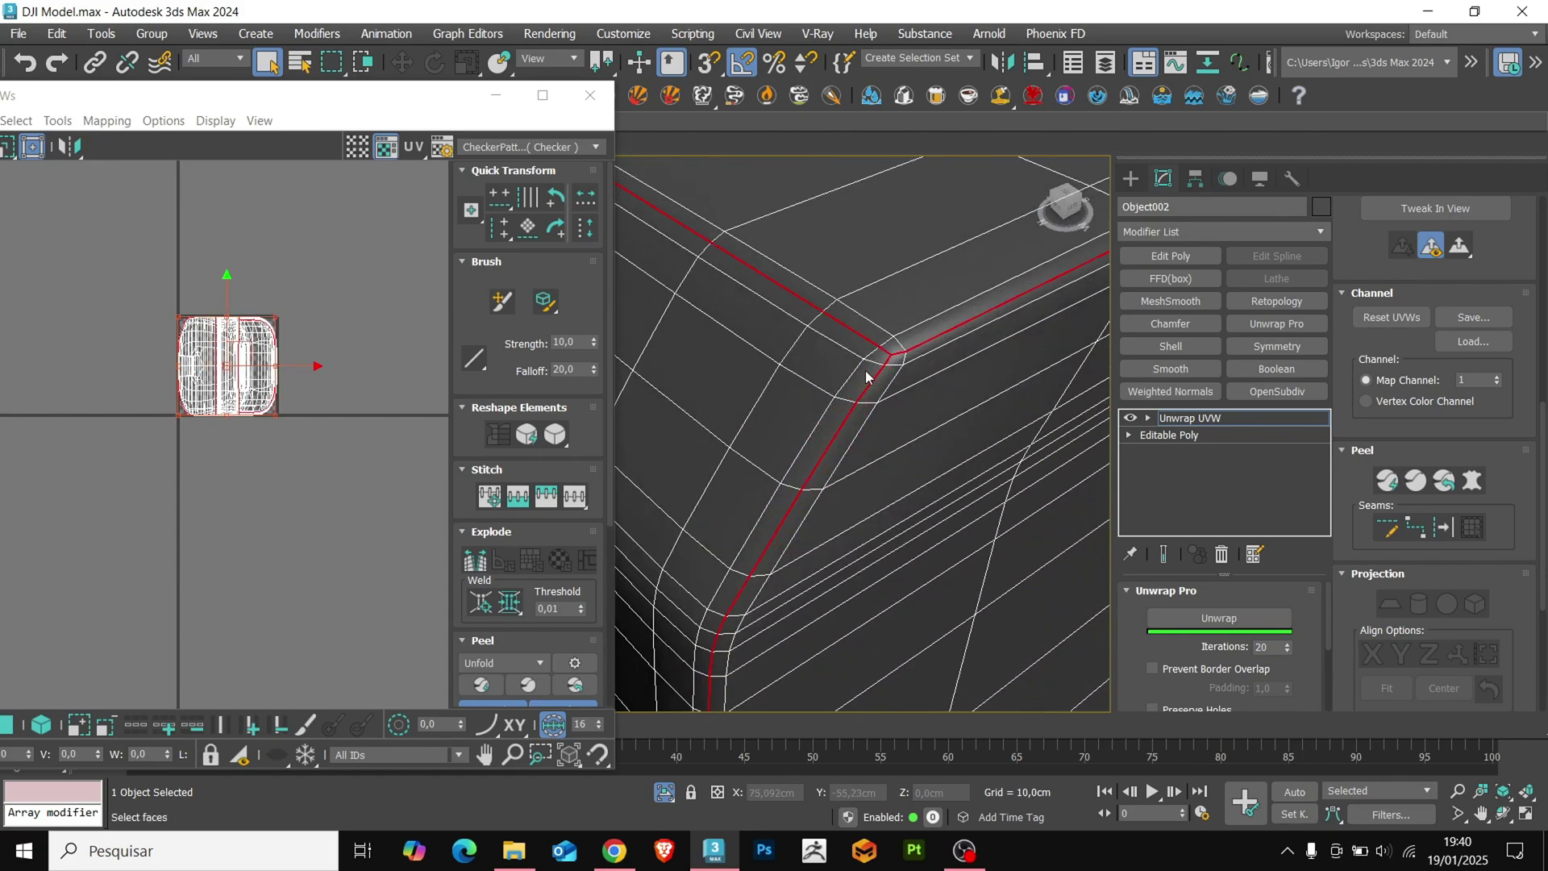
Step: Add the edge loop around the recessed button pocket to the seam selection
key(F4)
alt+middle_drag(867, 371, 883, 502)
scroll(903, 411, down, 8)
middle_drag(911, 432, 810, 452)
key(F4)
scroll(807, 420, up, 4)
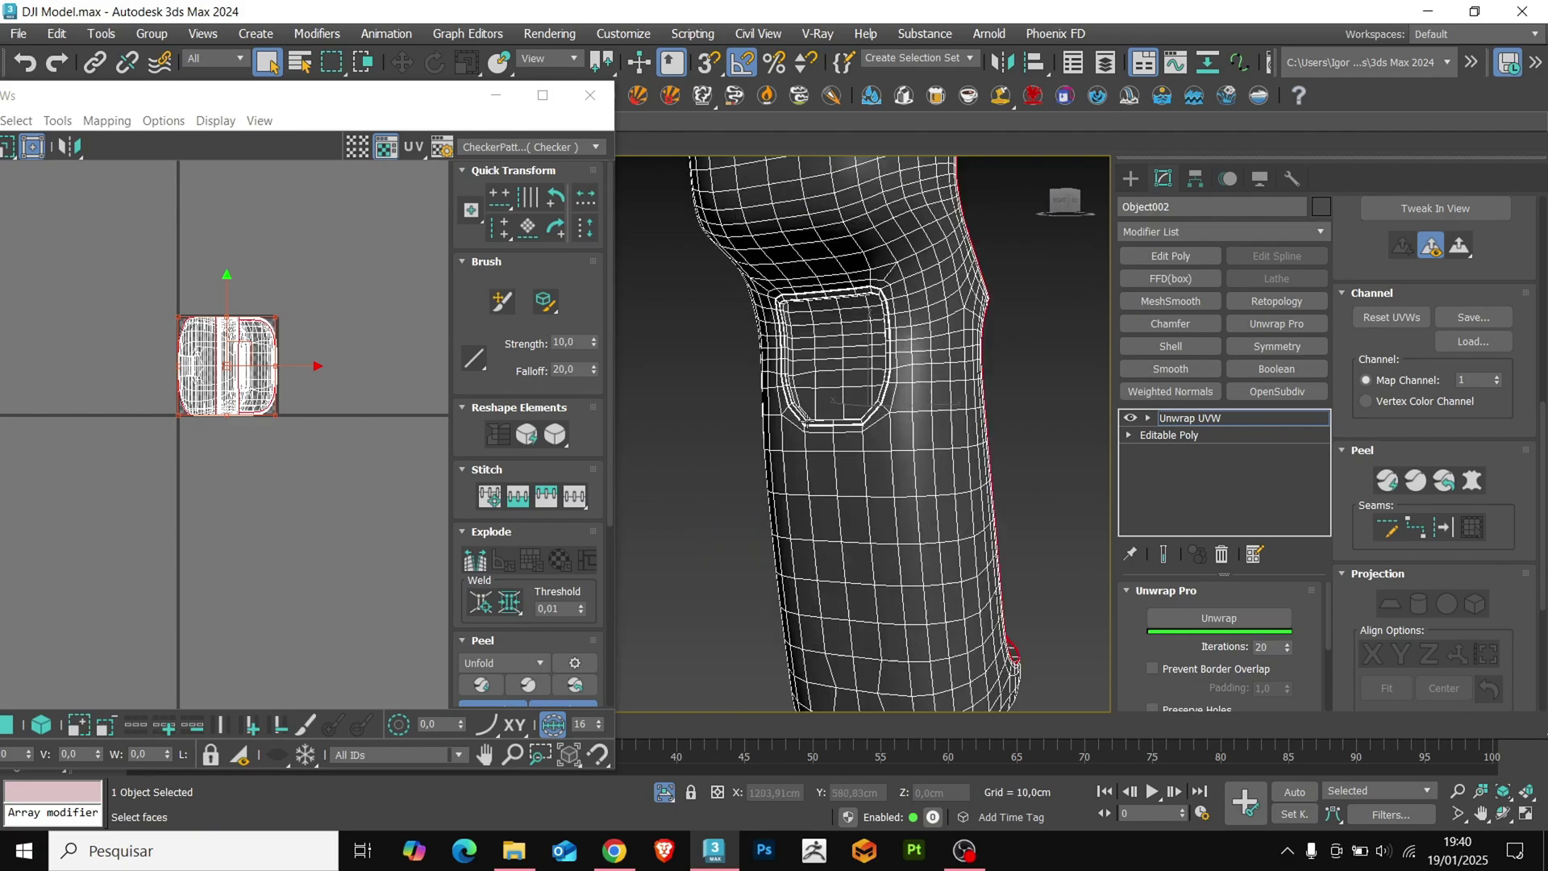
scroll(830, 398, up, 6)
scroll(867, 463, down, 6)
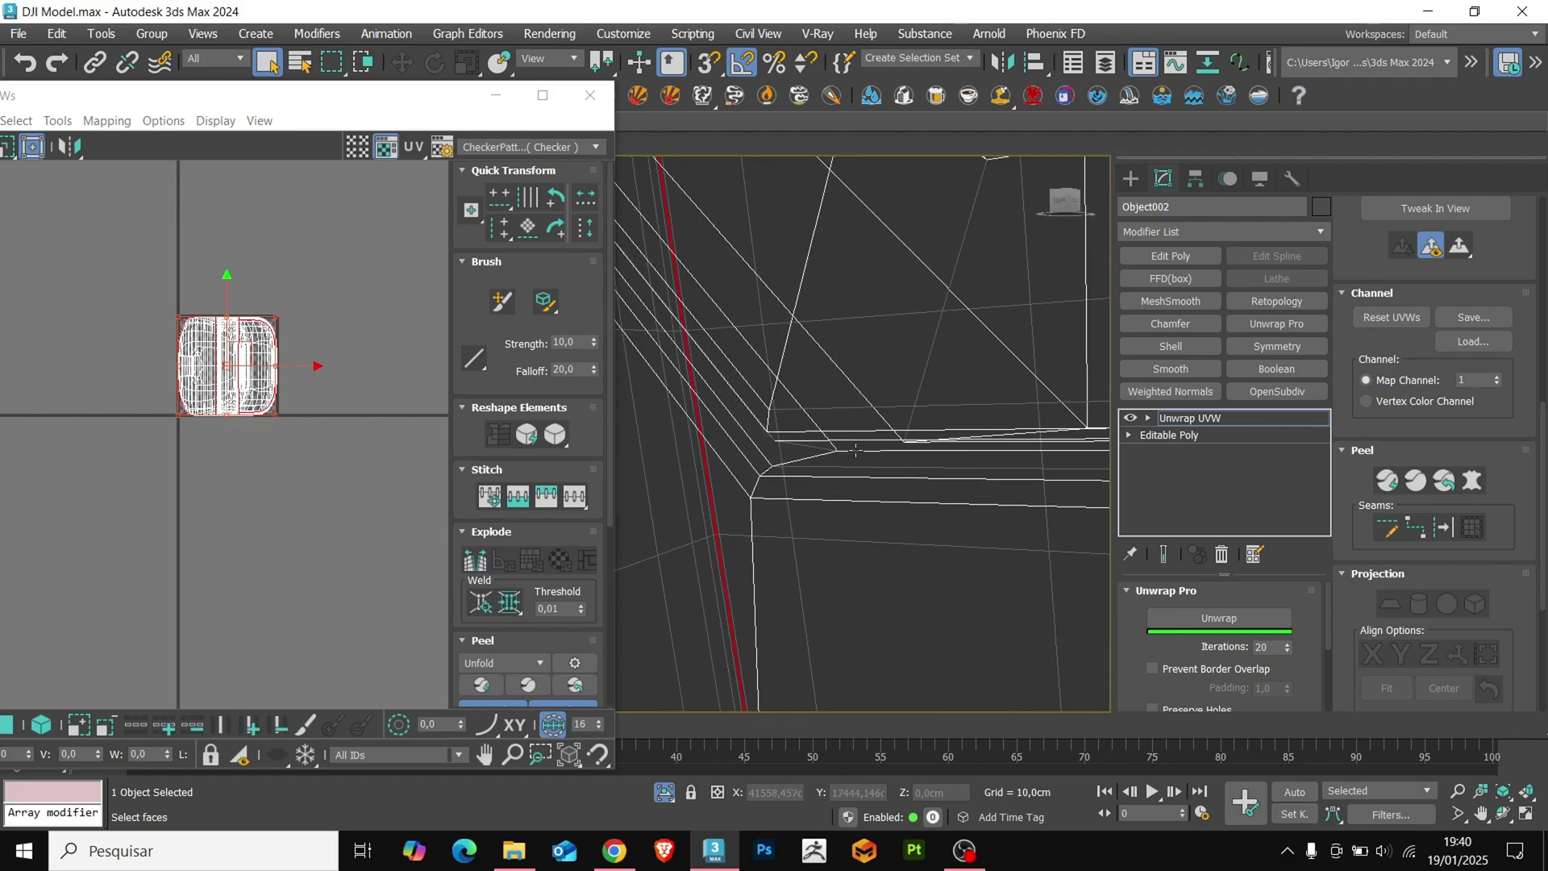
scroll(856, 480, down, 3)
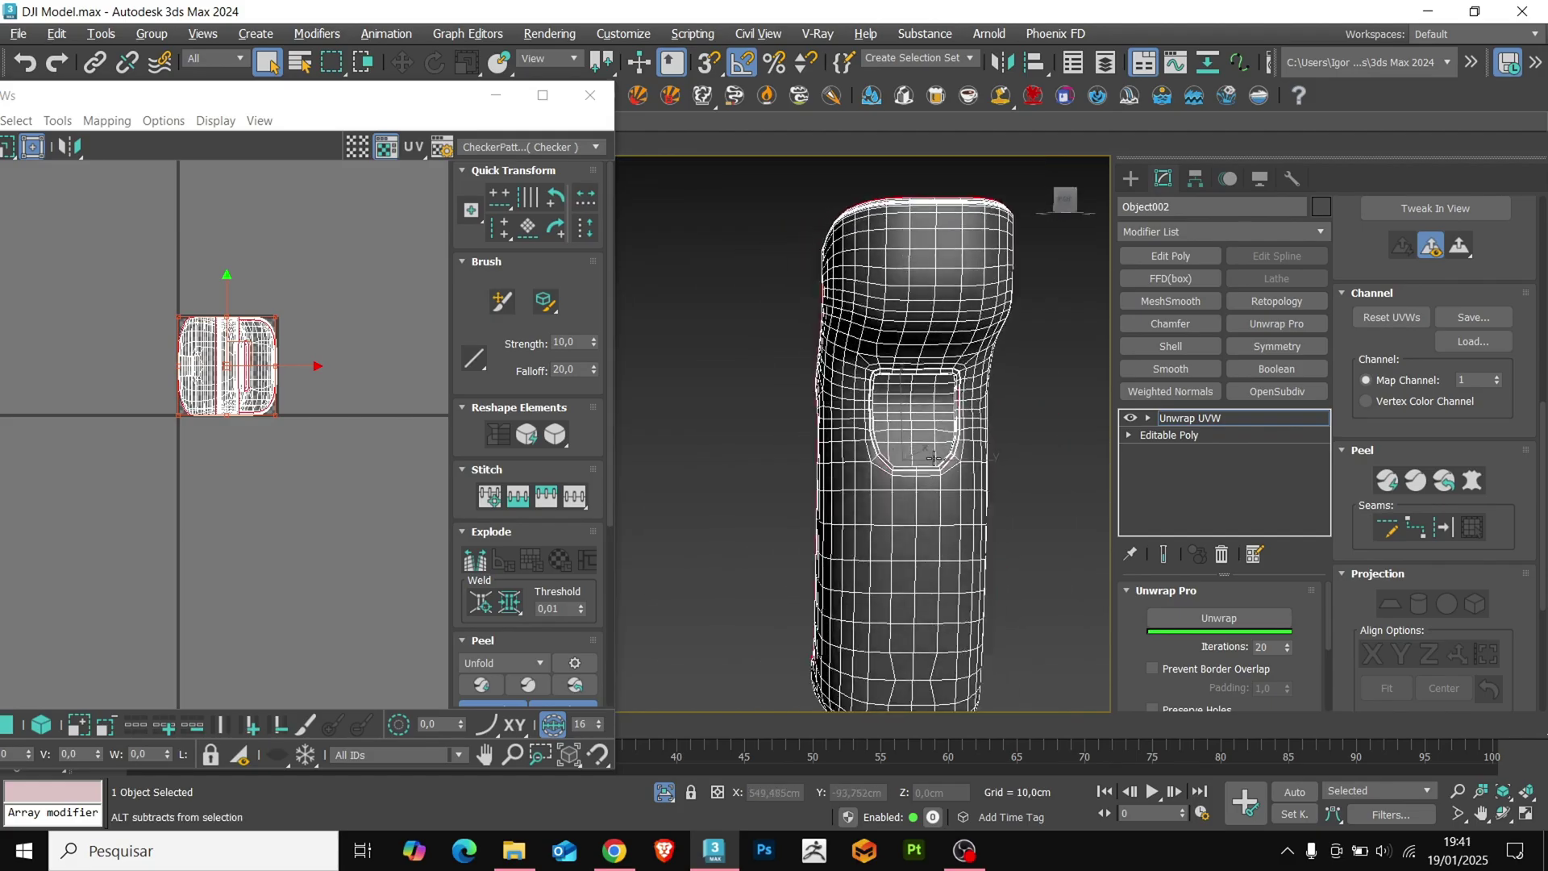
alt+middle_drag(857, 480, 956, 506)
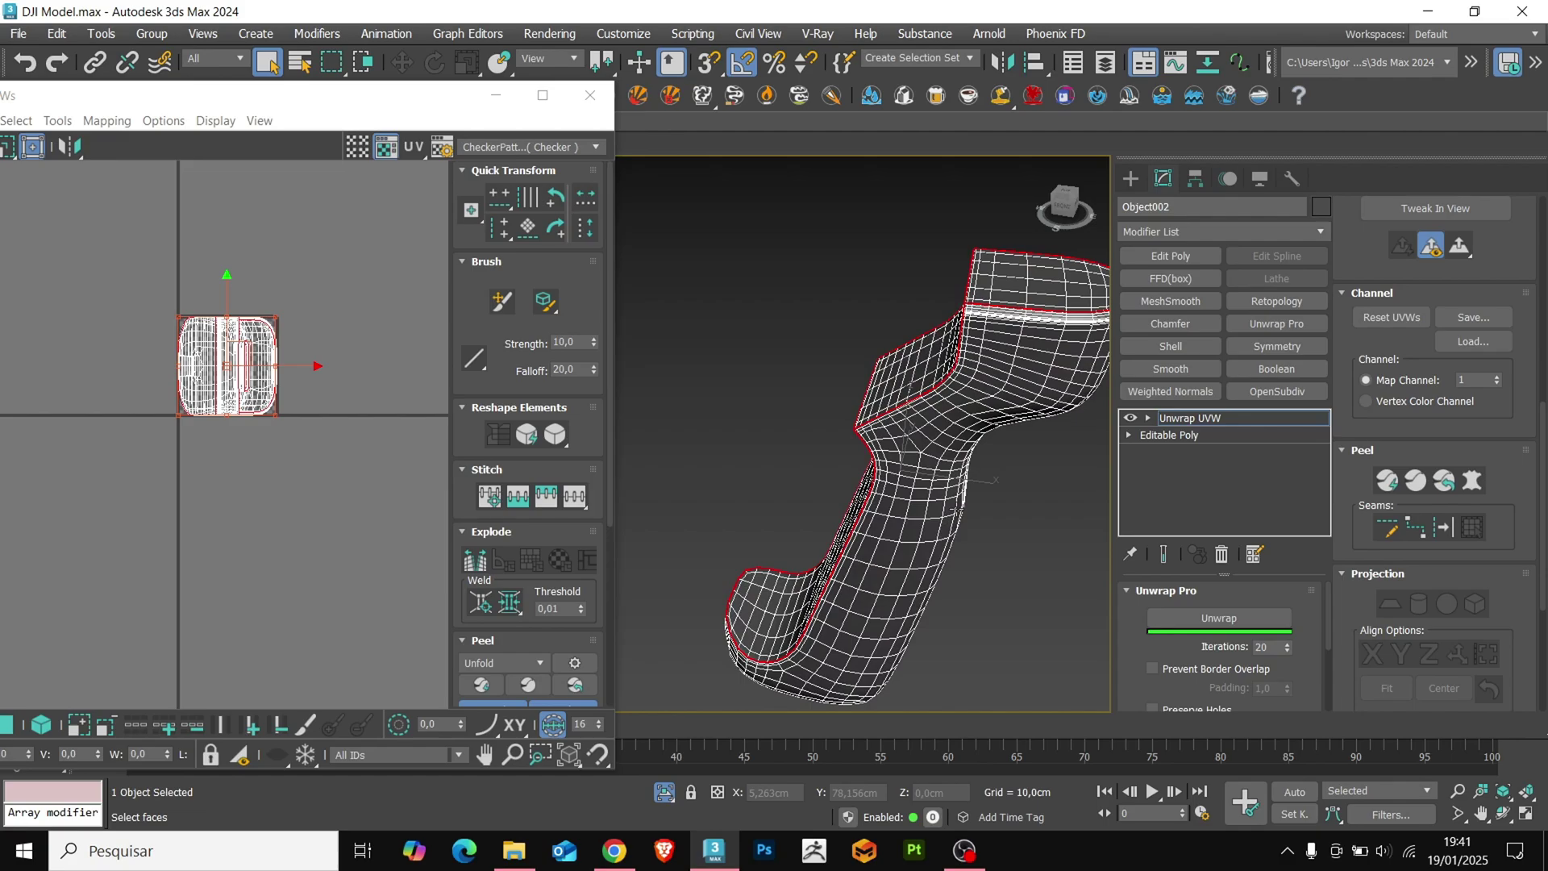
Step: Break the UVs along the selected seam edges and switch to selecting whole polygon elements
key(ctrl+b)
click(8, 725)
click(41, 725)
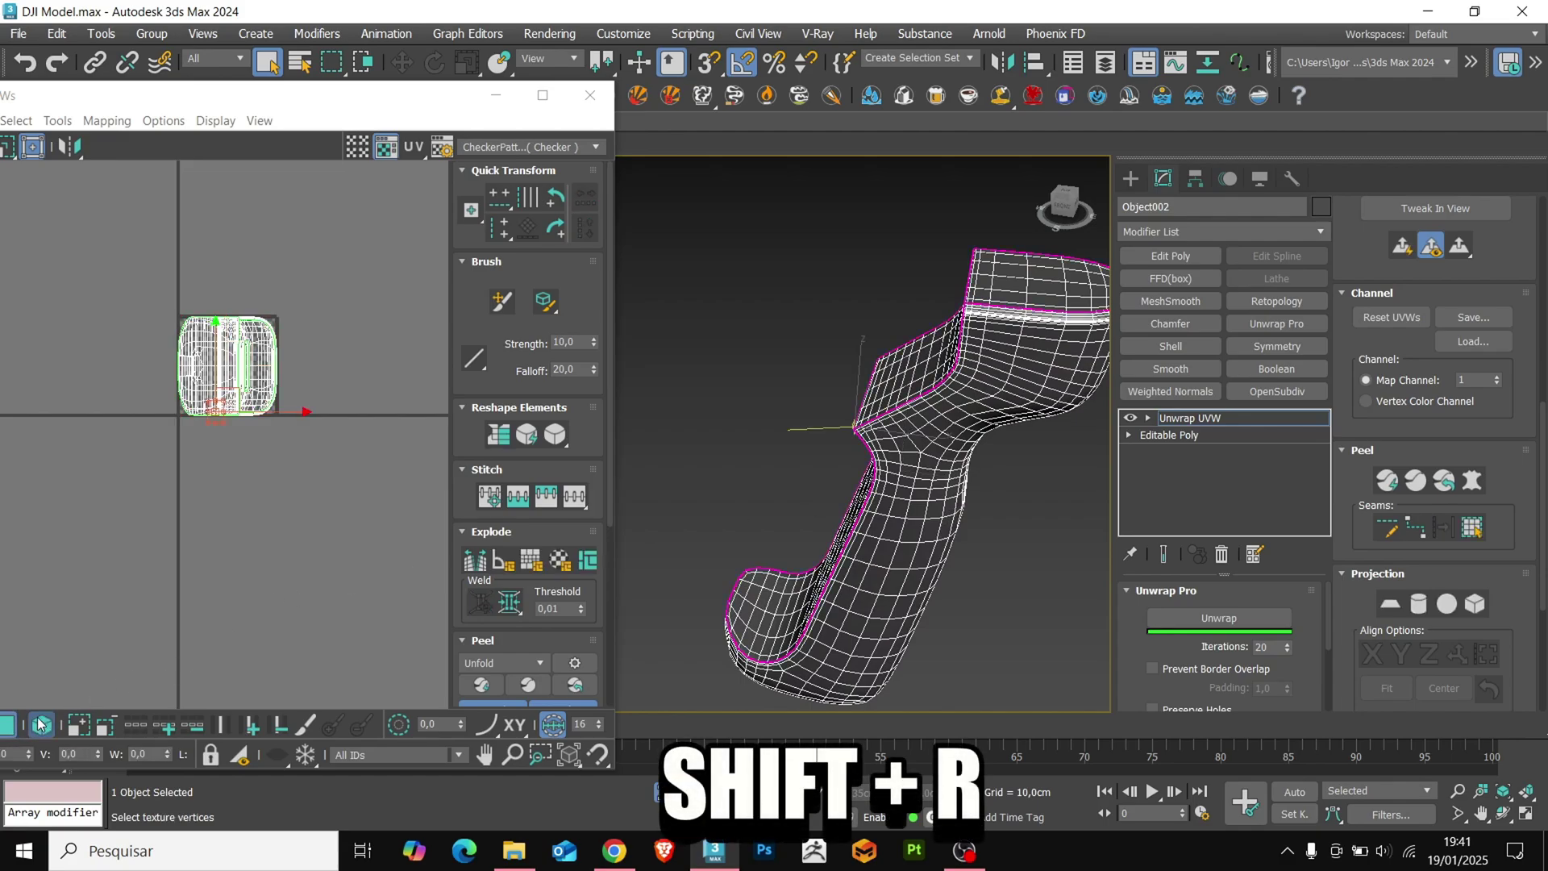
Step: Select all the UV shells and unwrap them with Unwrap Pro
drag(100, 246, 347, 510)
scroll(464, 634, down, 3)
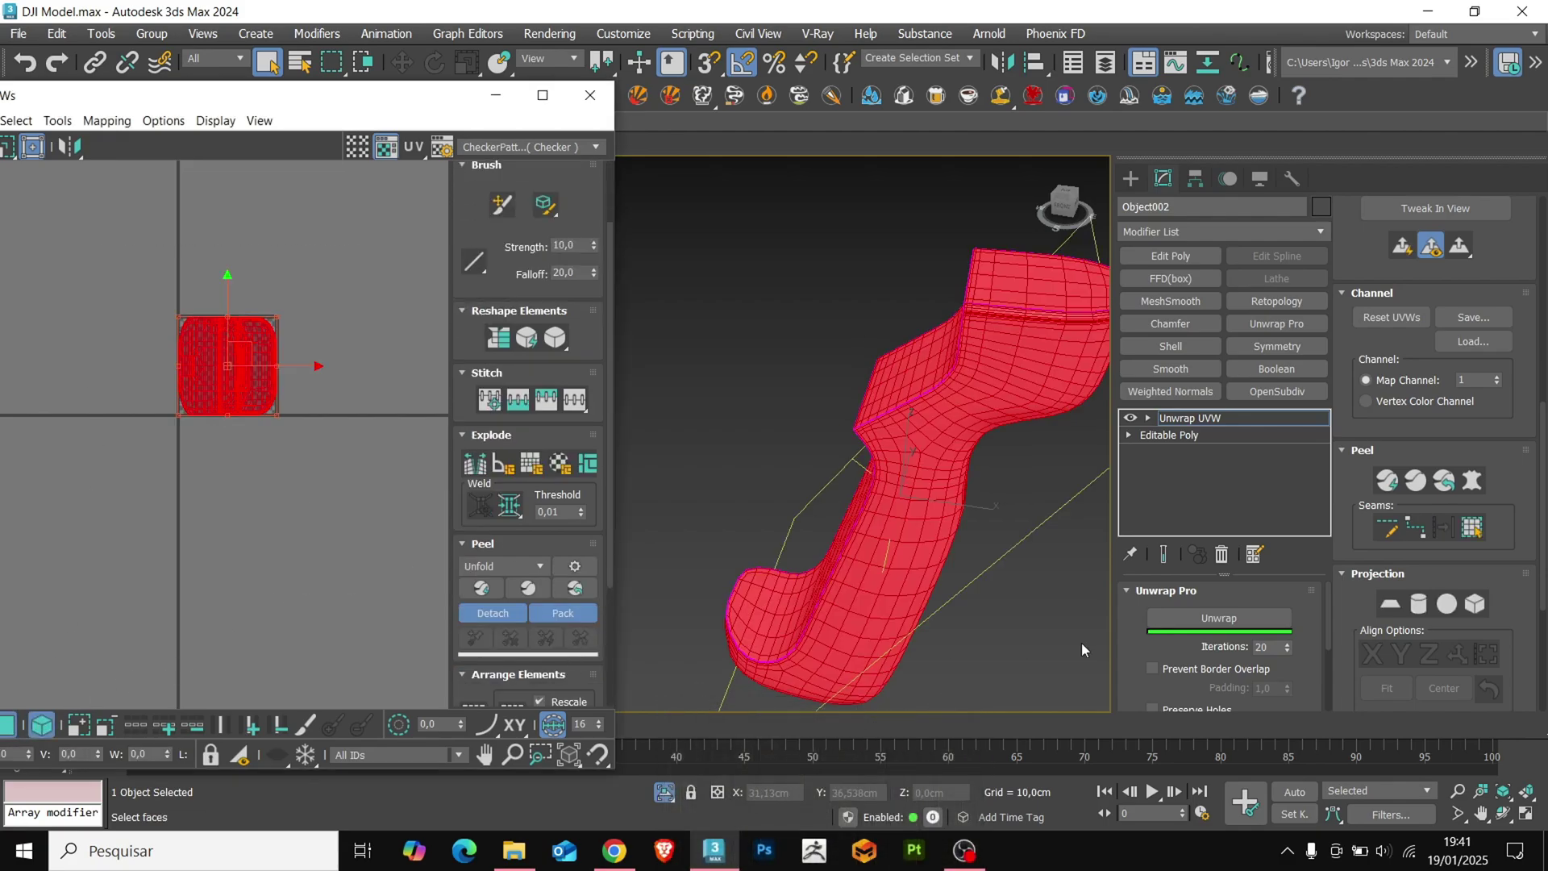
click(1162, 590)
click(1161, 591)
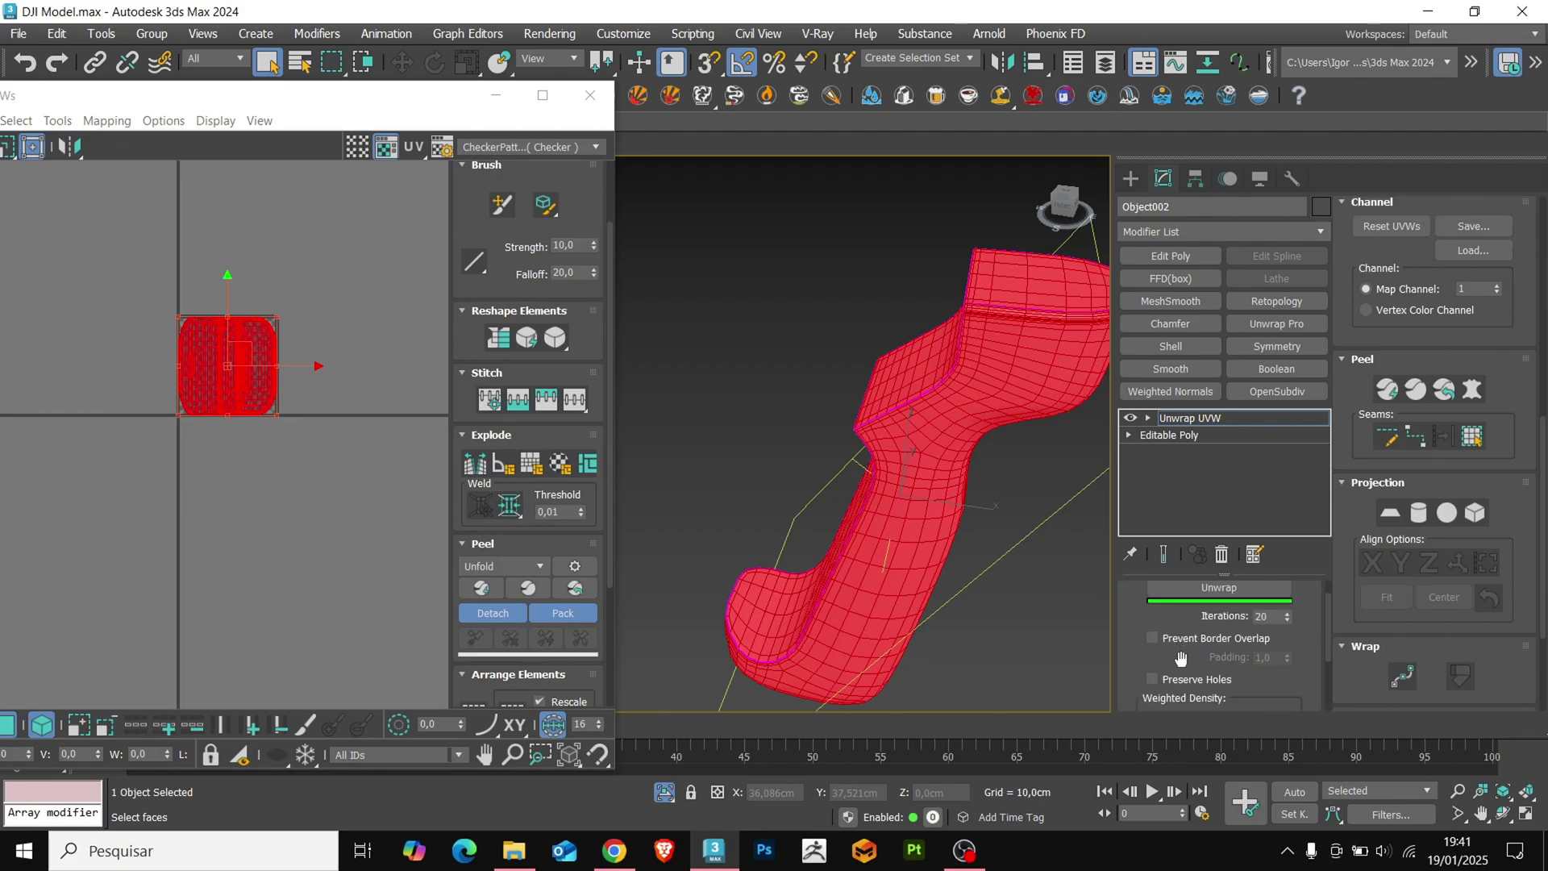
click(1217, 619)
click(283, 496)
Step: Move the top cap and main body shells below the UV tile, and rotate the body shell upright by -45 degrees
scroll(240, 432, up, 3)
key(w)
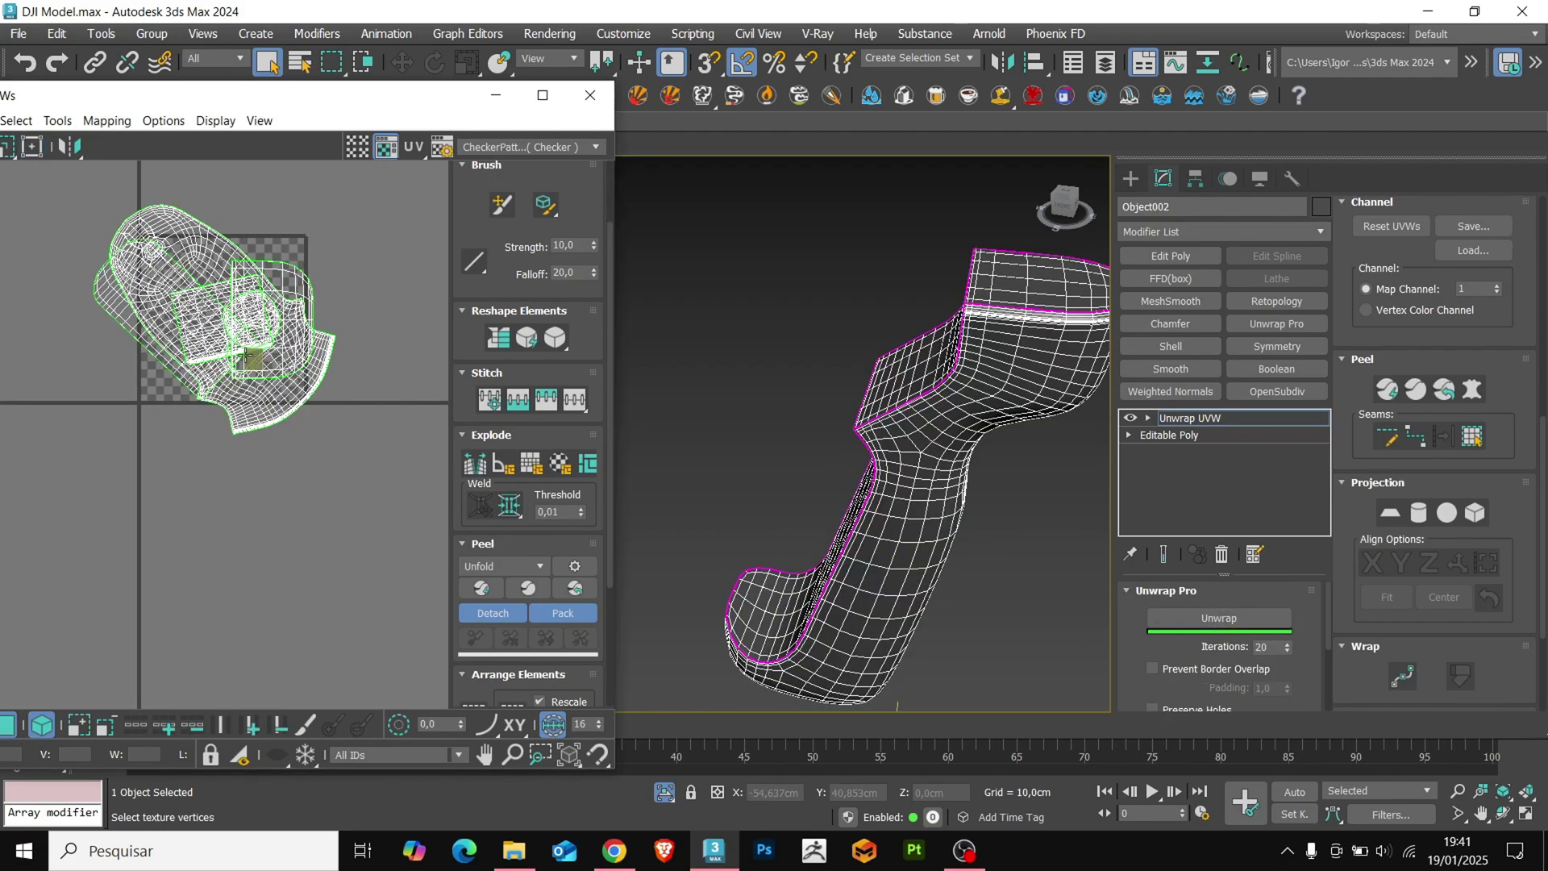
drag(250, 358, 253, 530)
middle_drag(227, 493, 268, 454)
drag(270, 279, 169, 511)
key(e)
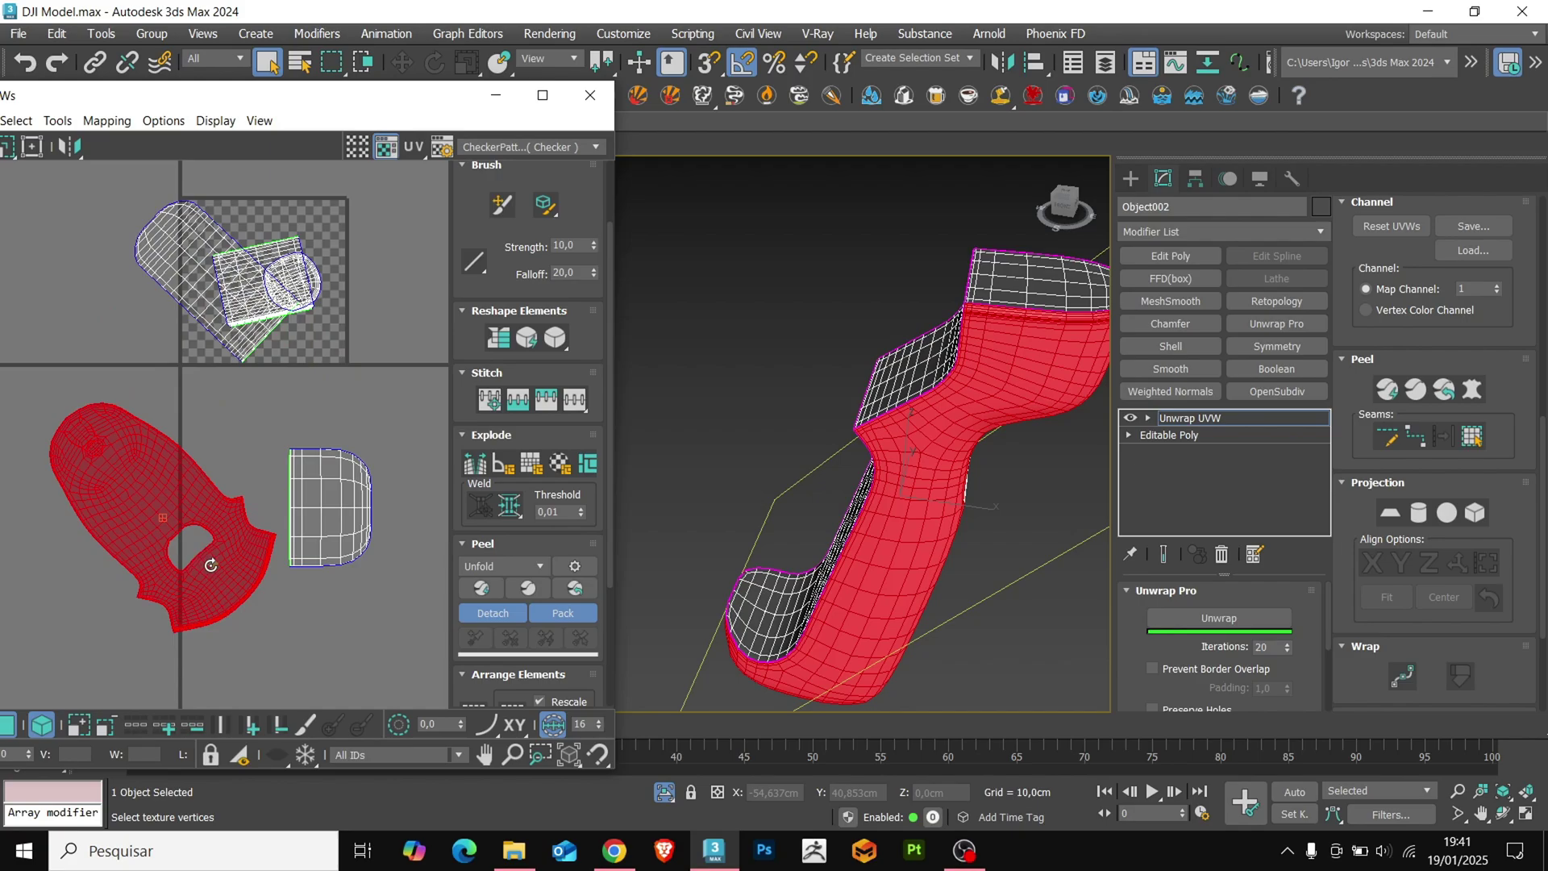
drag(244, 582, 178, 625)
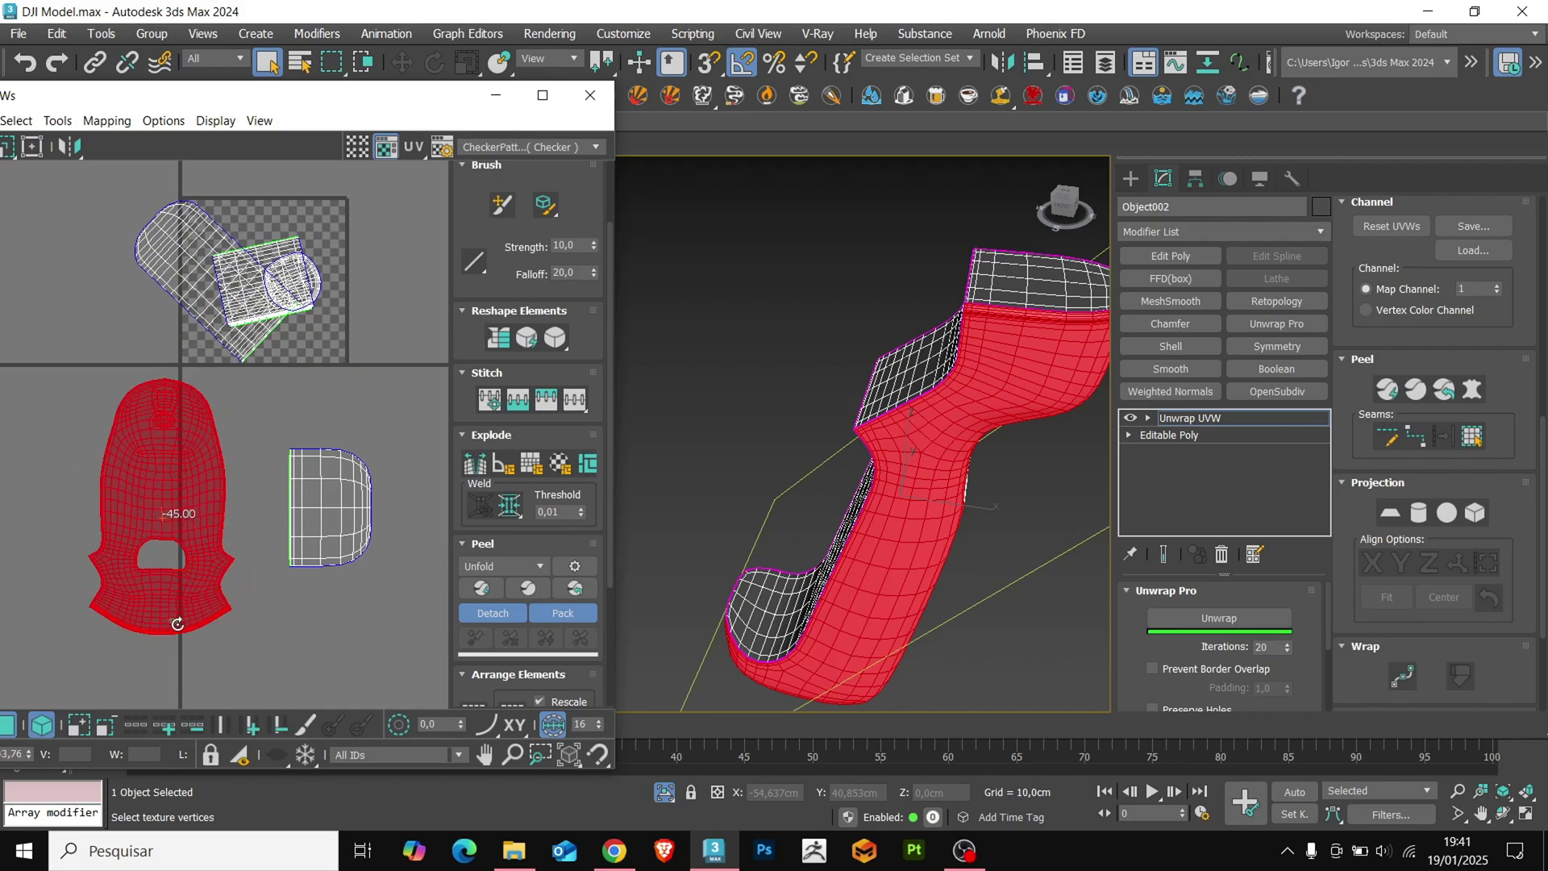
Step: Select the outer and inner edge loops of the small slot in the handle's base as seams
alt+middle_drag(782, 669, 907, 439)
scroll(915, 448, up, 4)
key(2)
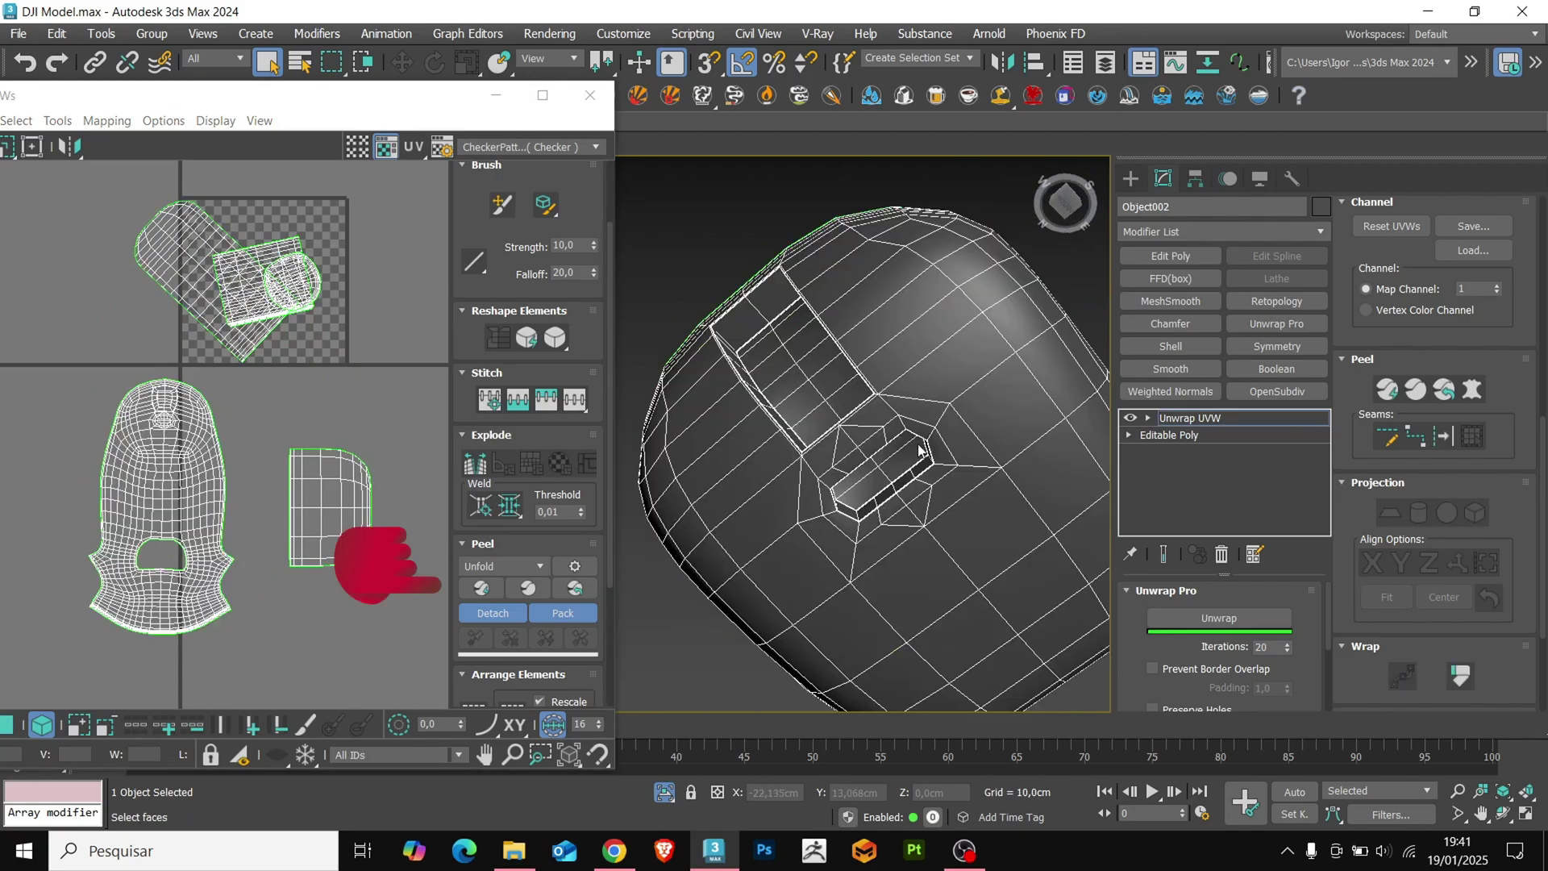
scroll(923, 449, up, 4)
double_click(934, 441)
alt+middle_drag(909, 525, 940, 535)
scroll(933, 539, up, 7)
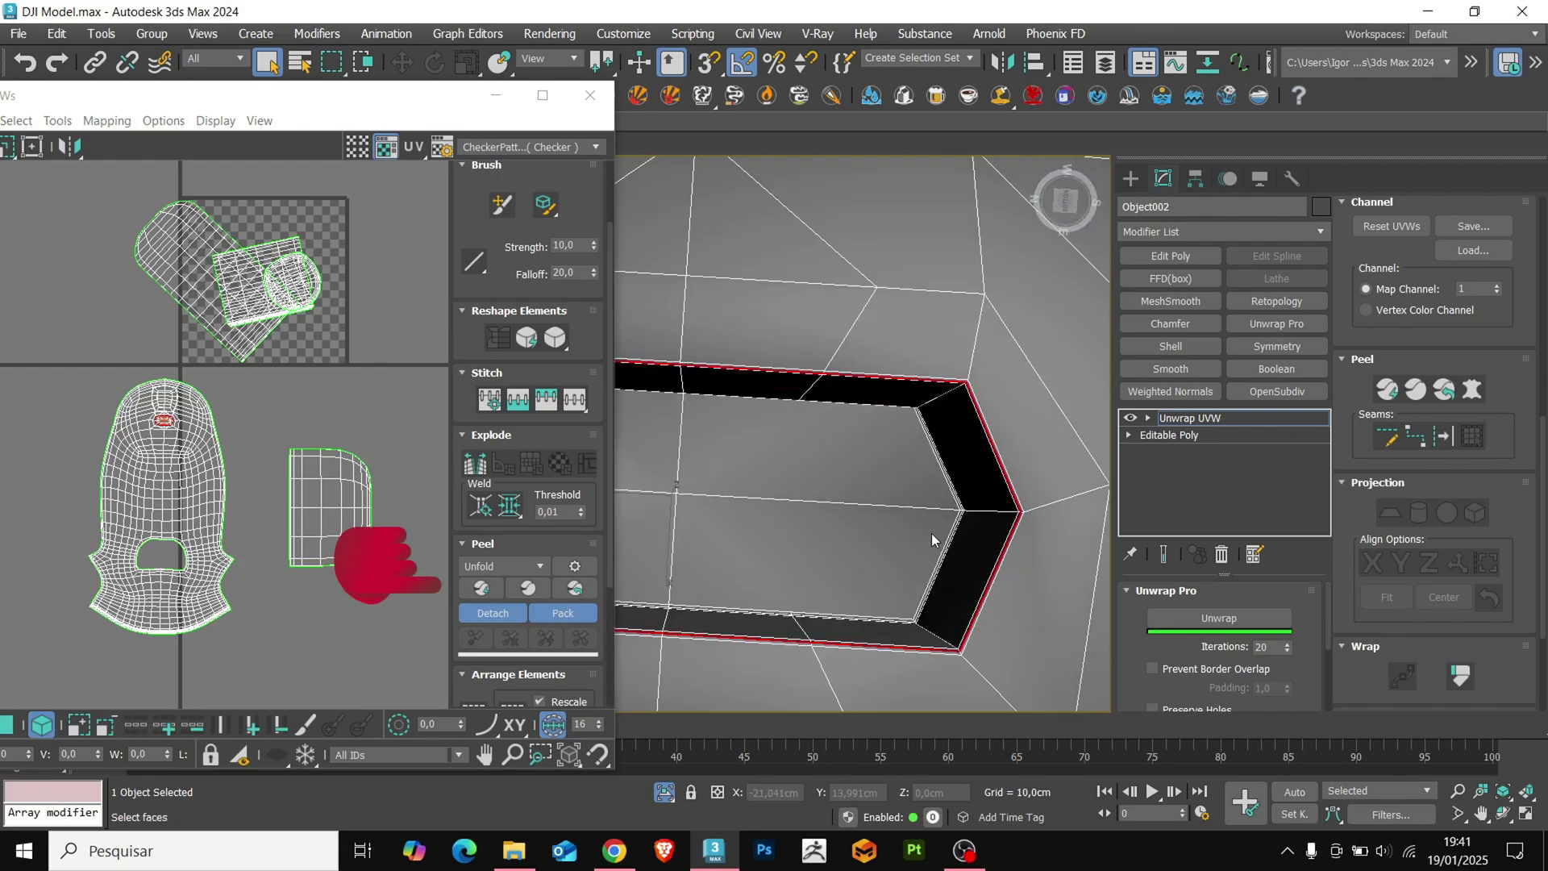
ctrl+double_click(953, 517)
scroll(952, 514, down, 10)
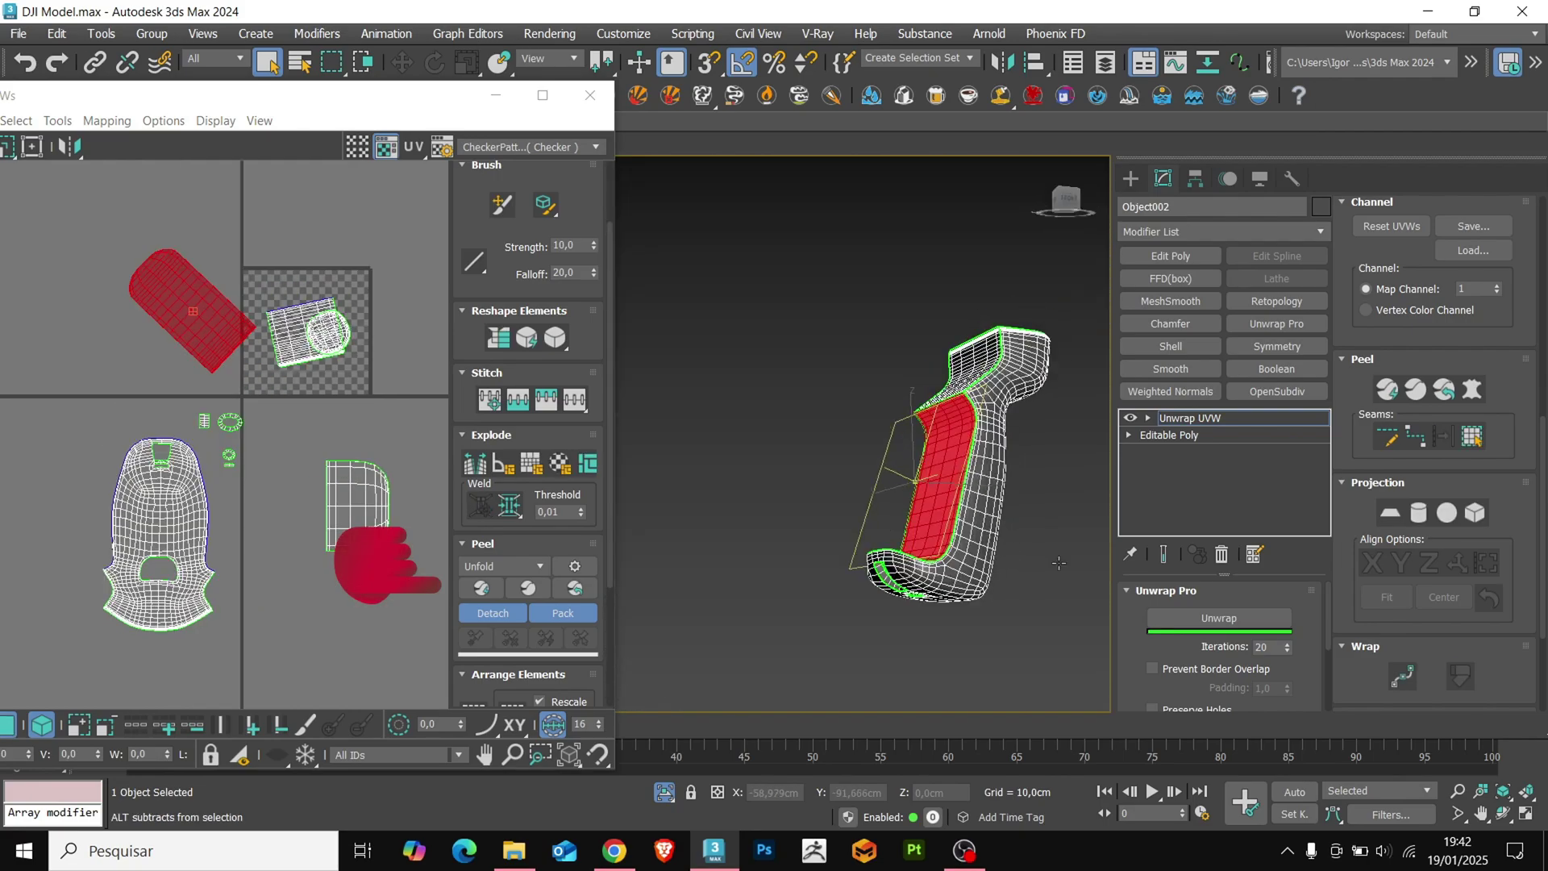
Step: Rotate the long grip panel's UV shell upright, fine-tuning it by about -2.14 degrees with angle snap off
alt+middle_drag(1059, 563, 812, 491)
scroll(211, 300, up, 2)
middle_drag(234, 336, 311, 389)
key(e)
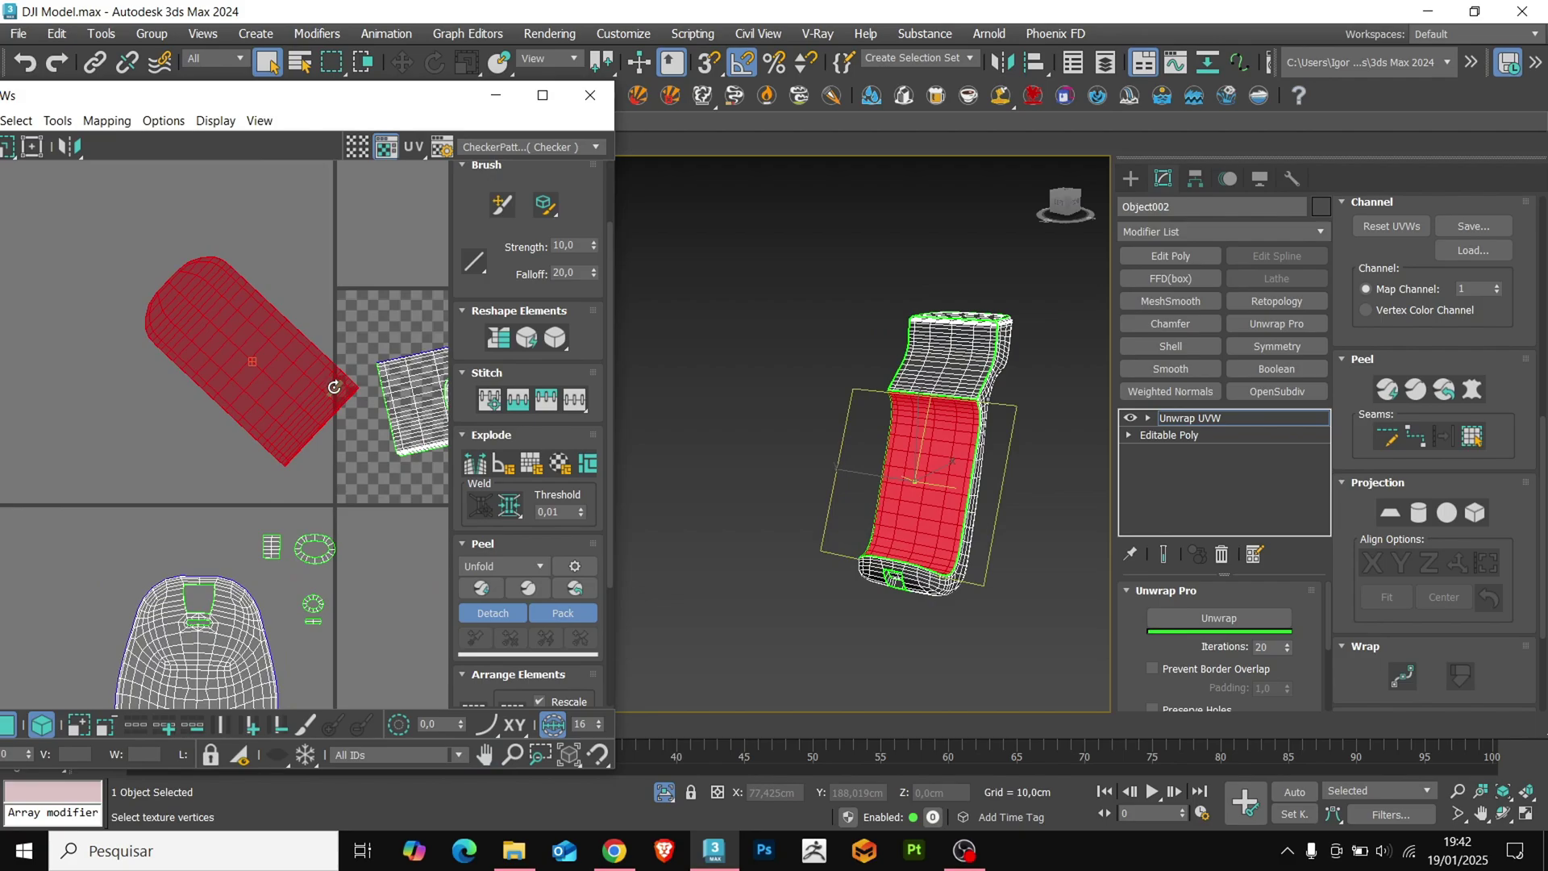
drag(336, 387, 211, 287)
key(q)
scroll(287, 282, up, 2)
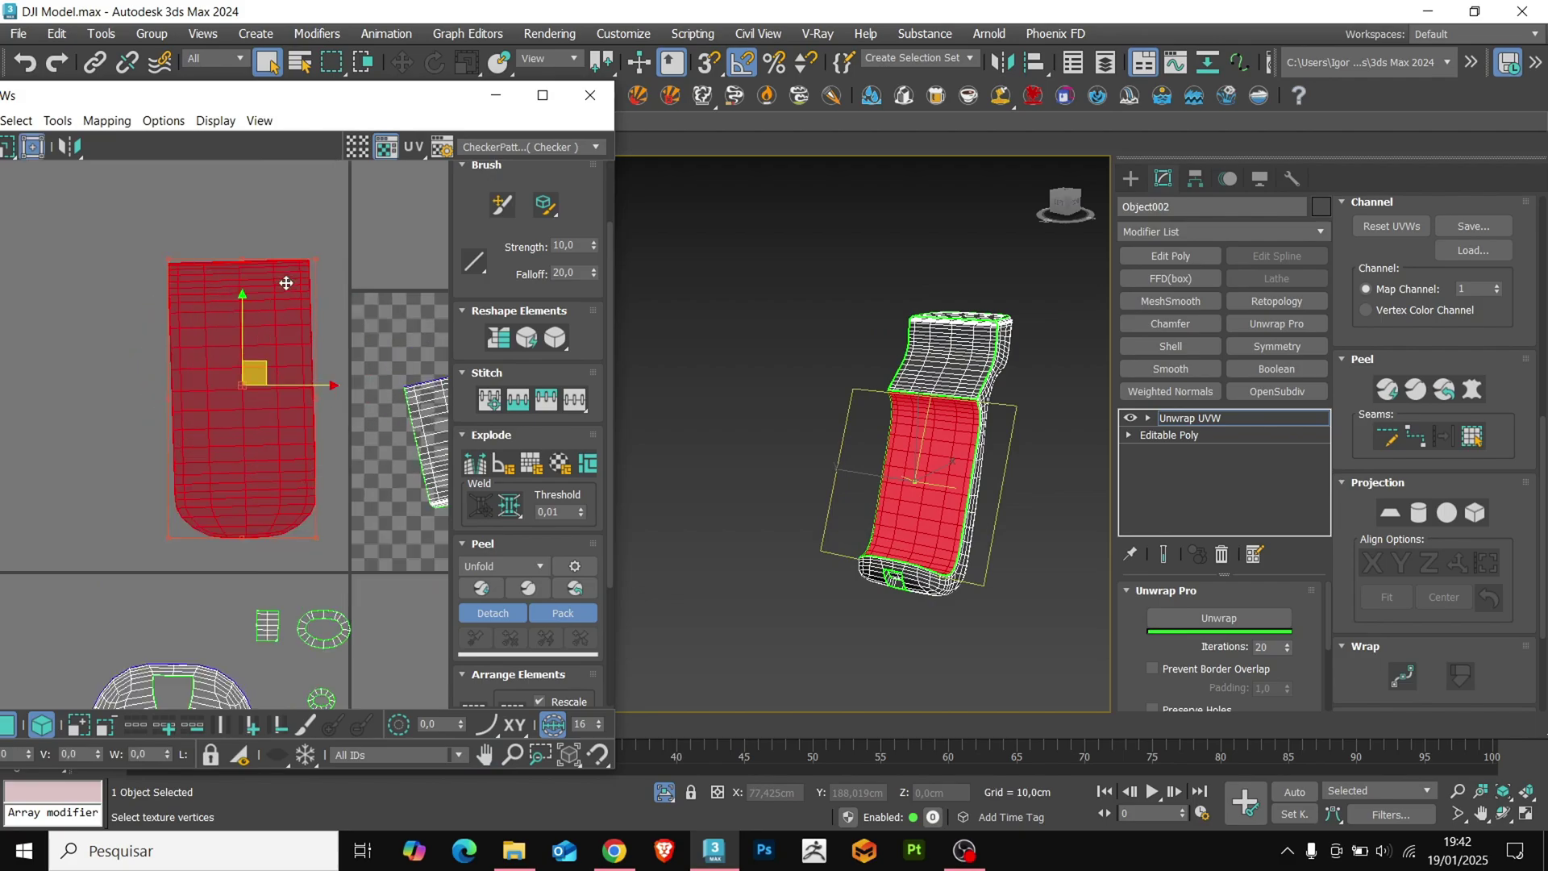
key(w)
drag(318, 278, 330, 280)
key(a)
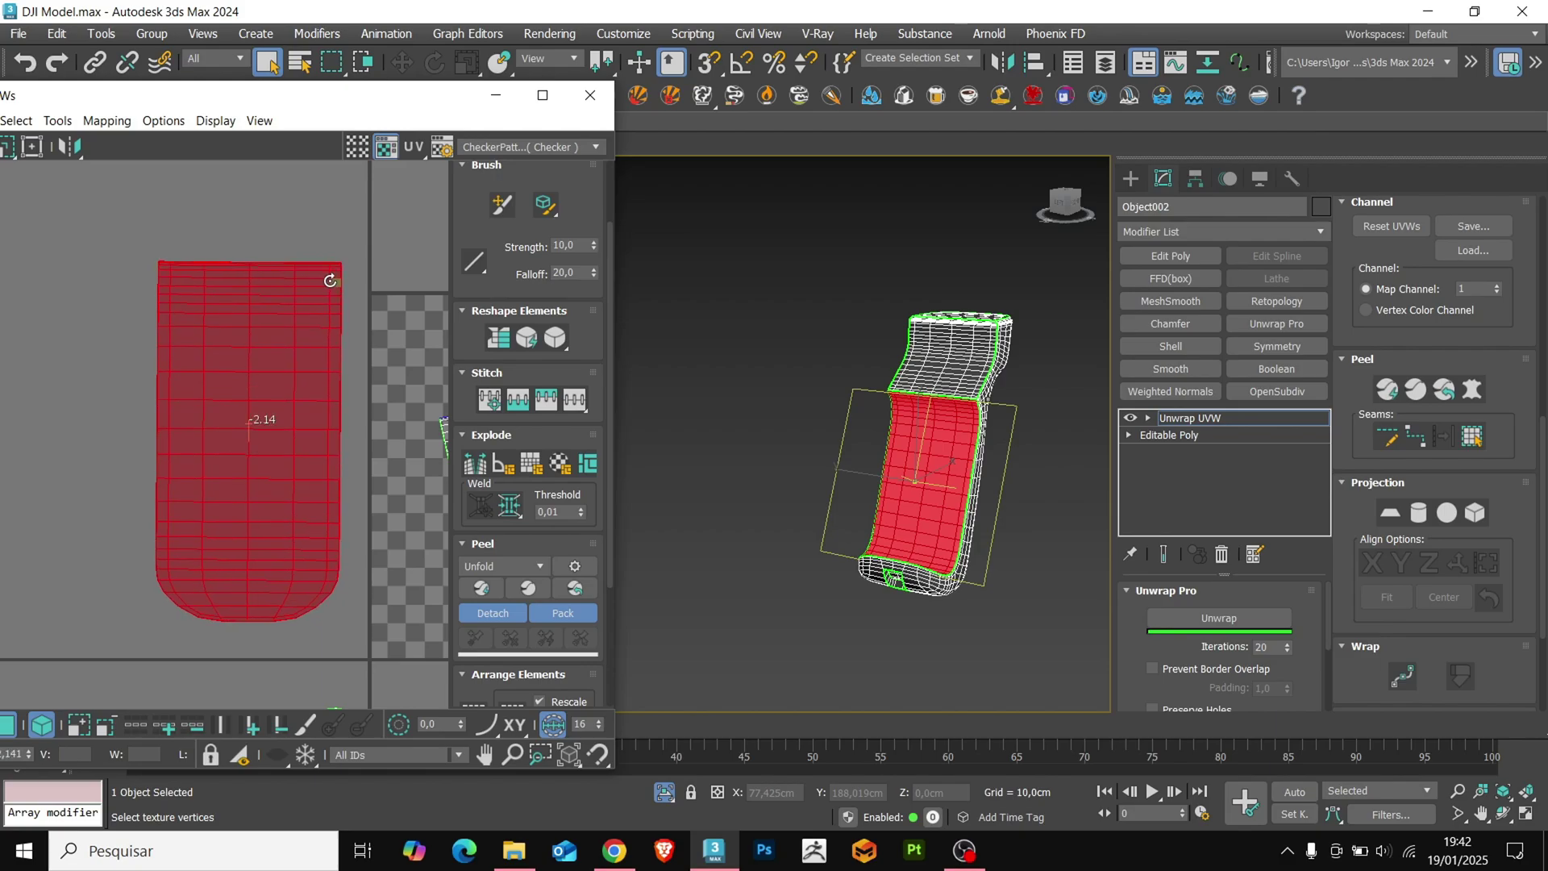
Step: Move the rectangular upper panel shell away from the overlapping round shell and rotate it straight
scroll(188, 322, down, 4)
scroll(339, 373, up, 3)
click(268, 363)
key(w)
drag(265, 355, 263, 235)
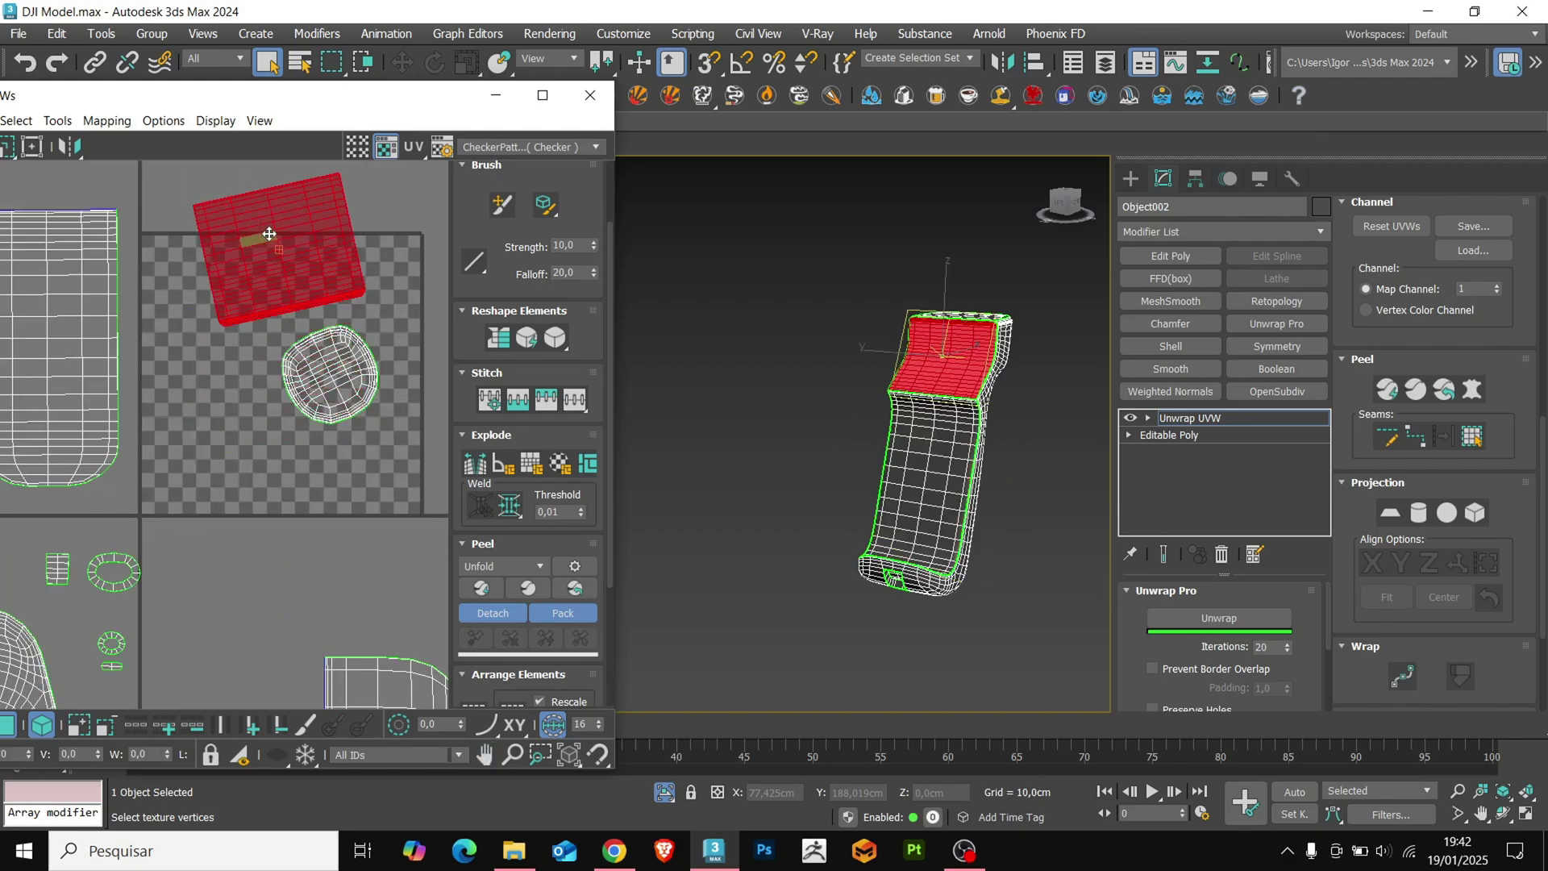
scroll(318, 248, up, 2)
key(e)
middle_drag(367, 286, 333, 371)
drag(333, 373, 113, 265)
Step: Rotate the round pocket shell slightly to straighten it
click(275, 526)
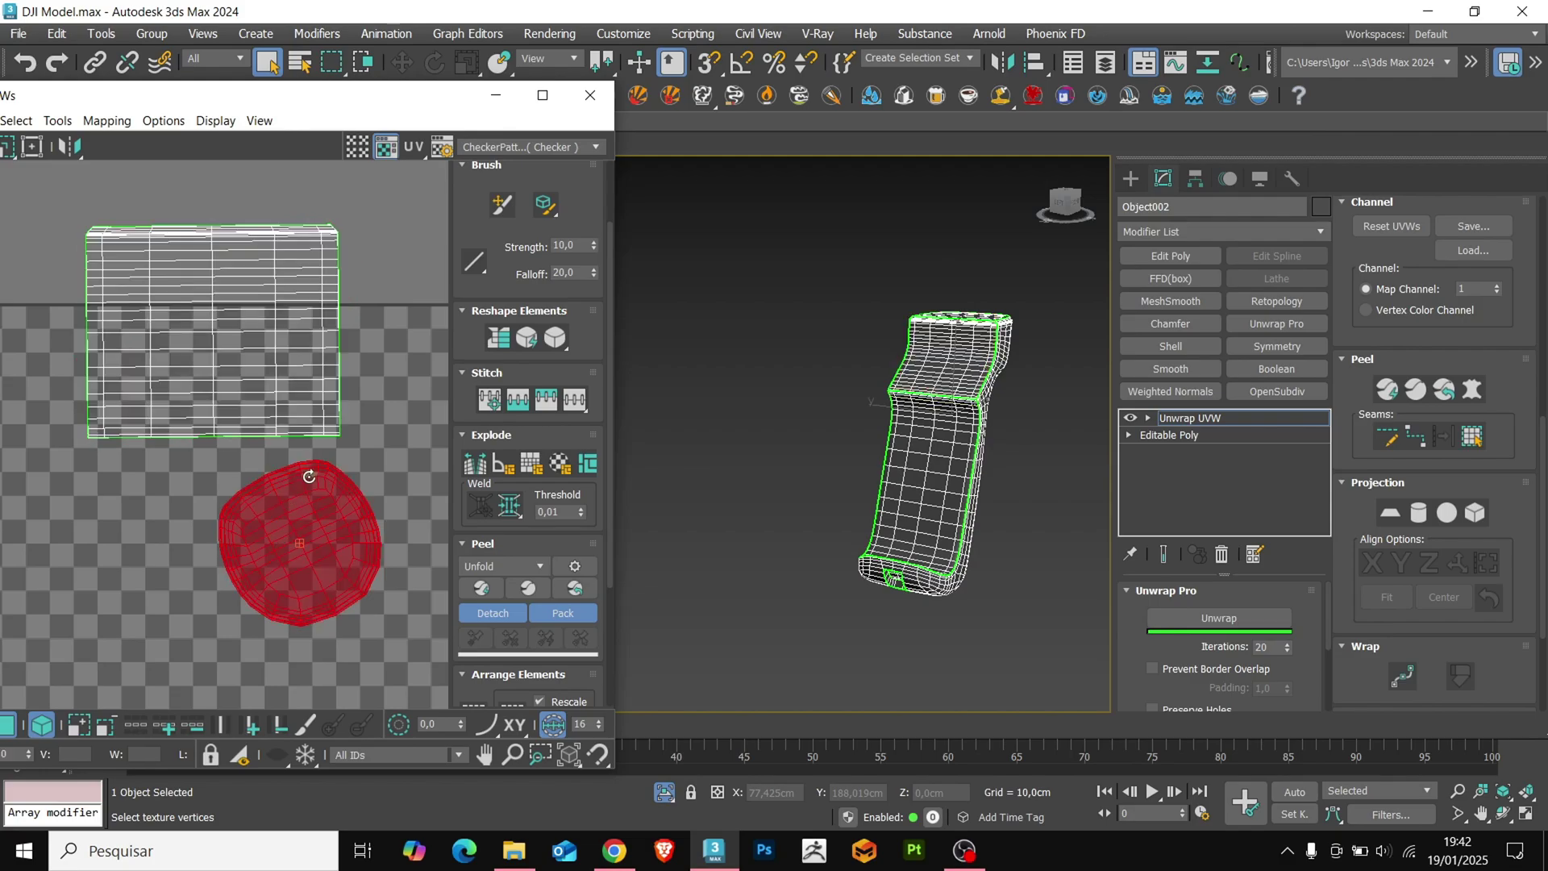
drag(313, 474, 339, 481)
scroll(368, 473, down, 5)
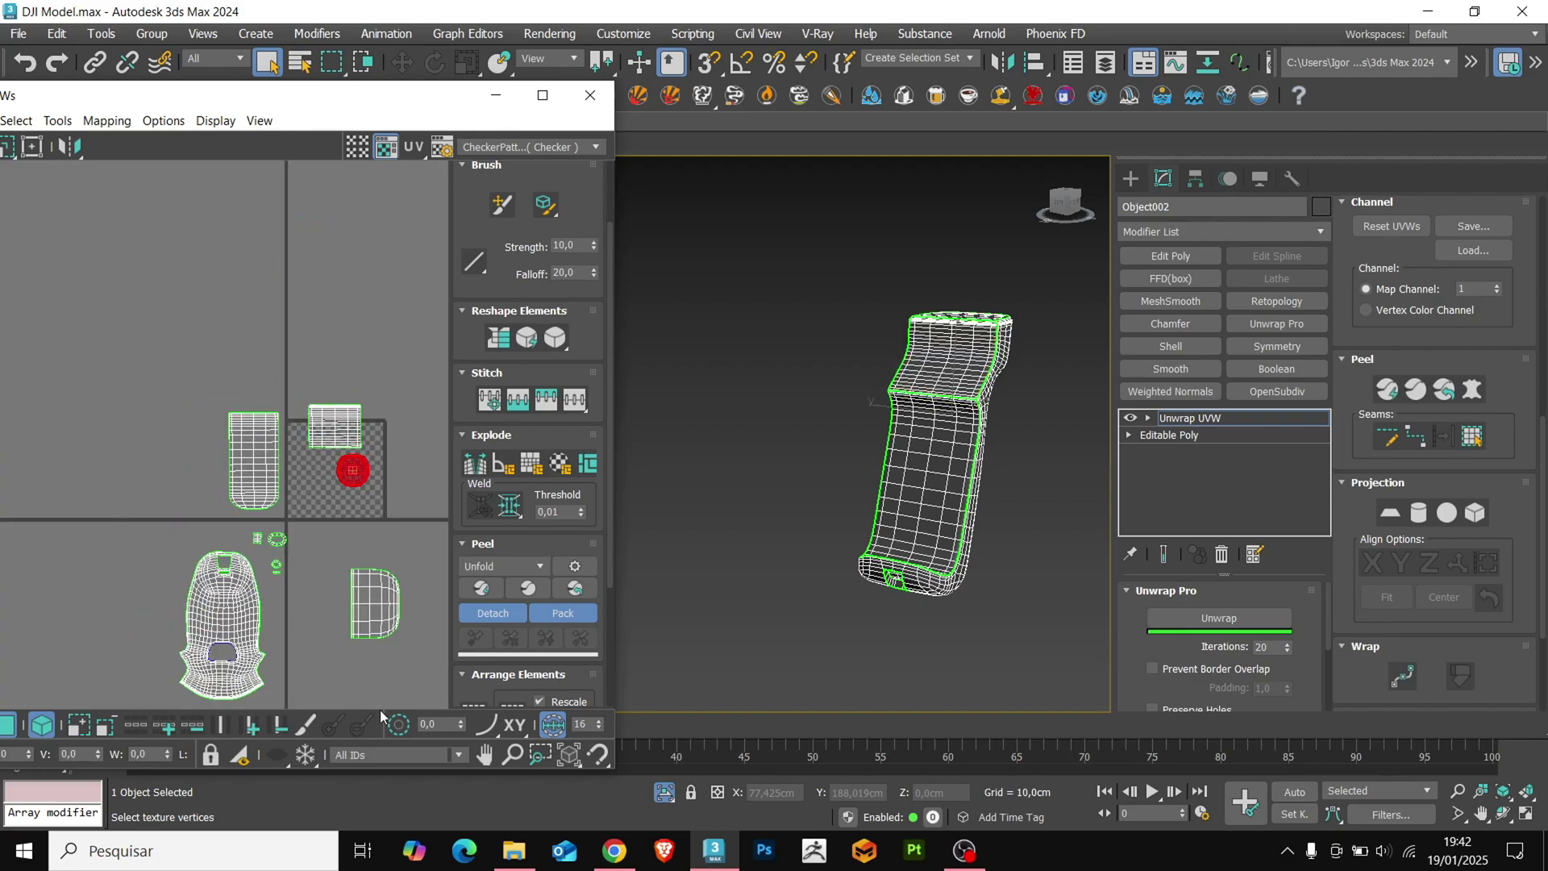
Step: Select all the UV shells of the handle body and pack them together
key(ctrl+a)
scroll(511, 515, down, 5)
click(475, 532)
click(384, 553)
scroll(375, 475, up, 5)
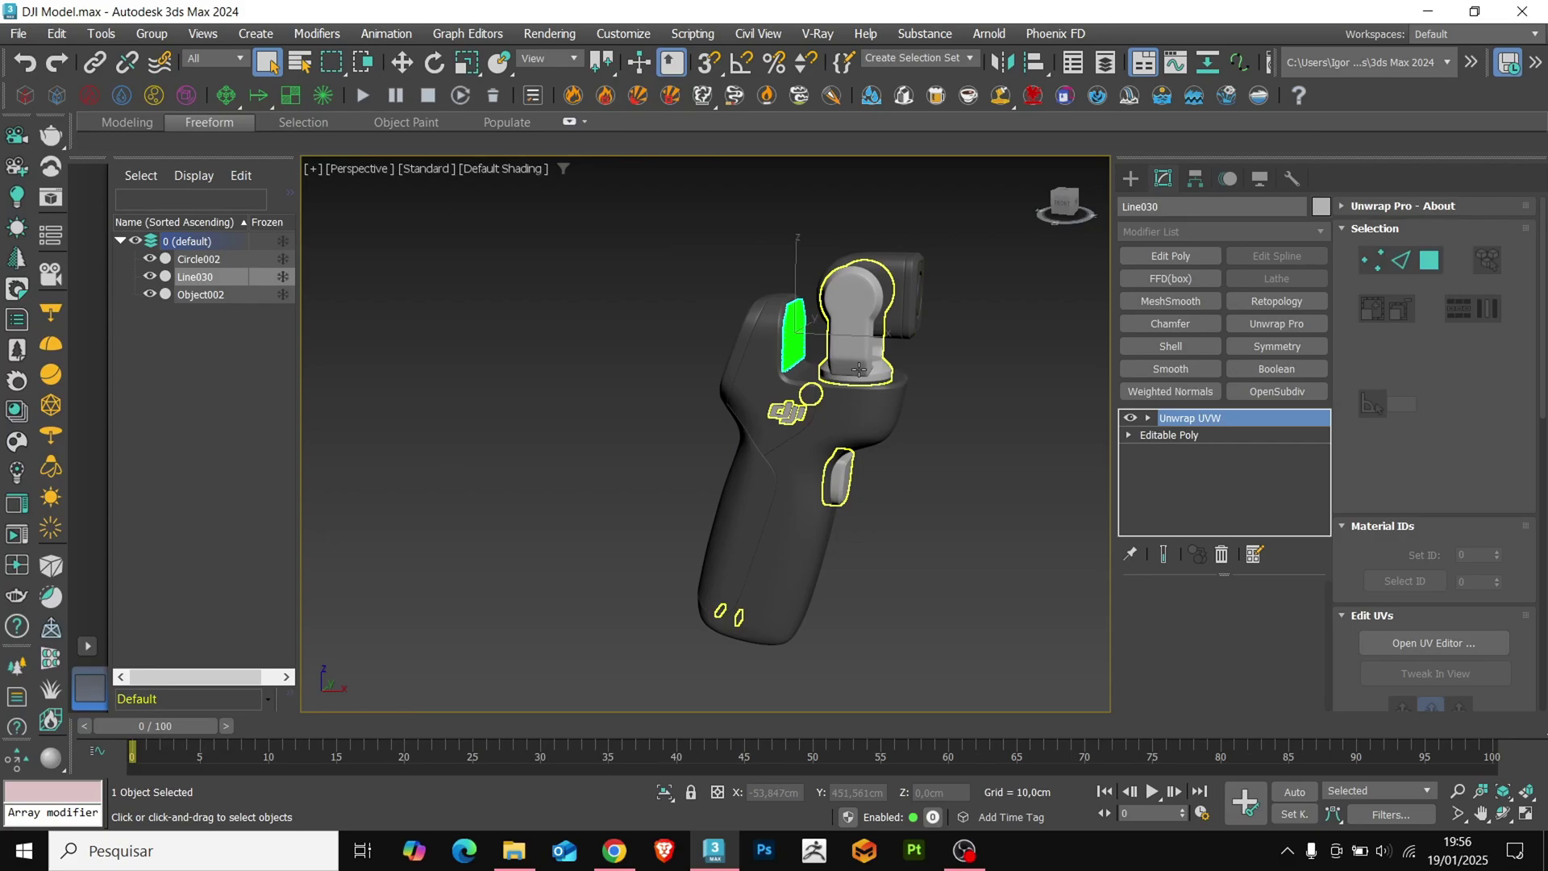
Step: Hide the handle body and examine the vent grille's UV layout in the UV editor
click(752, 336)
key(w)
mouse_move(960, 476)
alt+middle_down()
mouse_move(795, 476)
mouse_move(958, 466)
alt+middle_up()
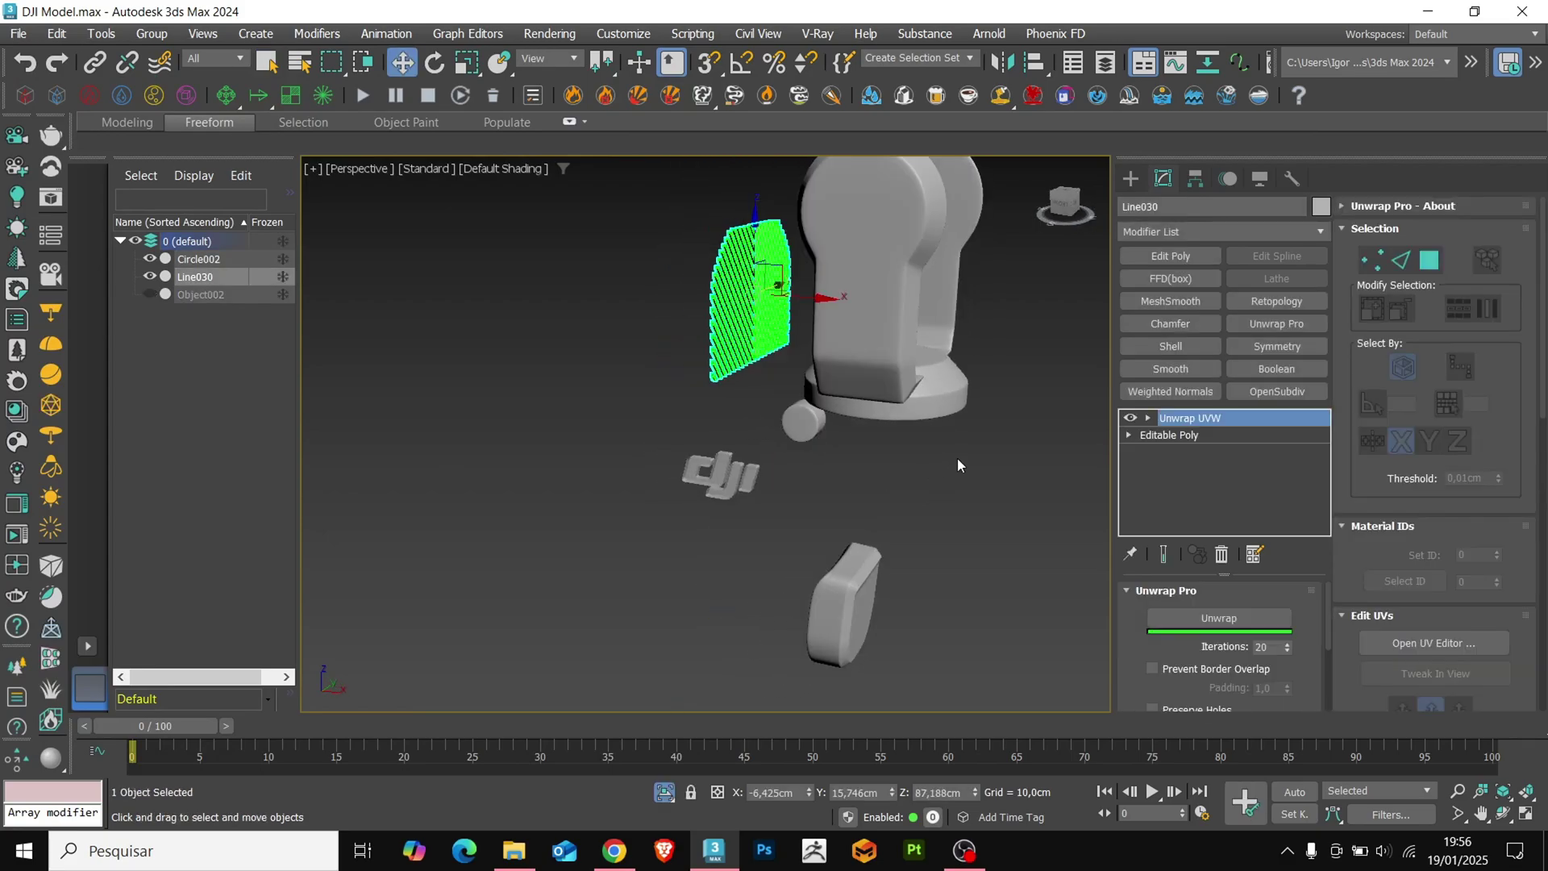
click(1433, 644)
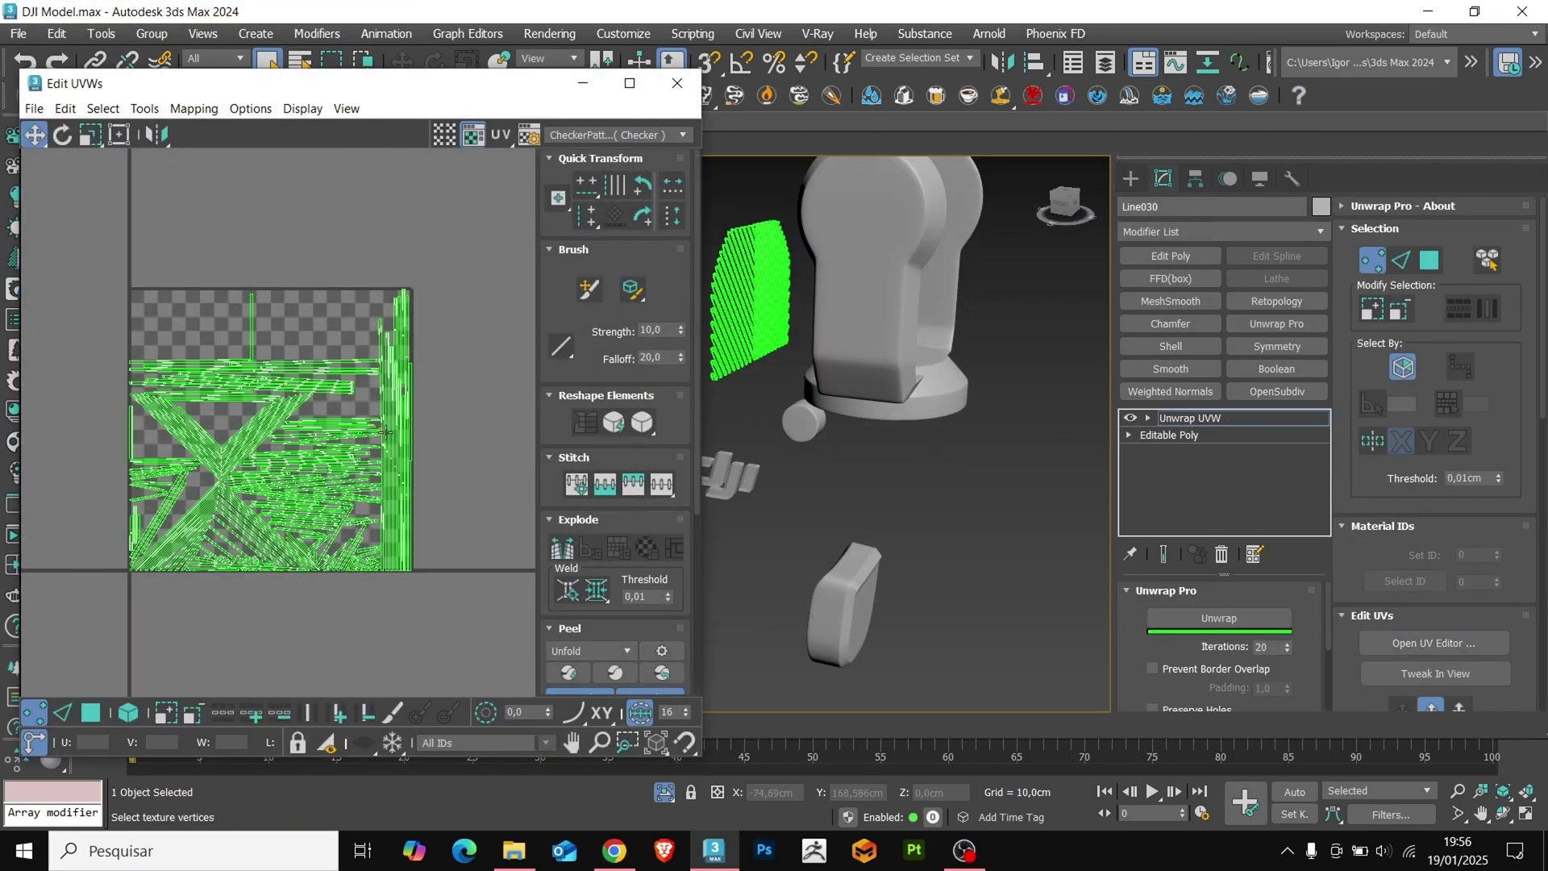
click(677, 84)
click(1183, 419)
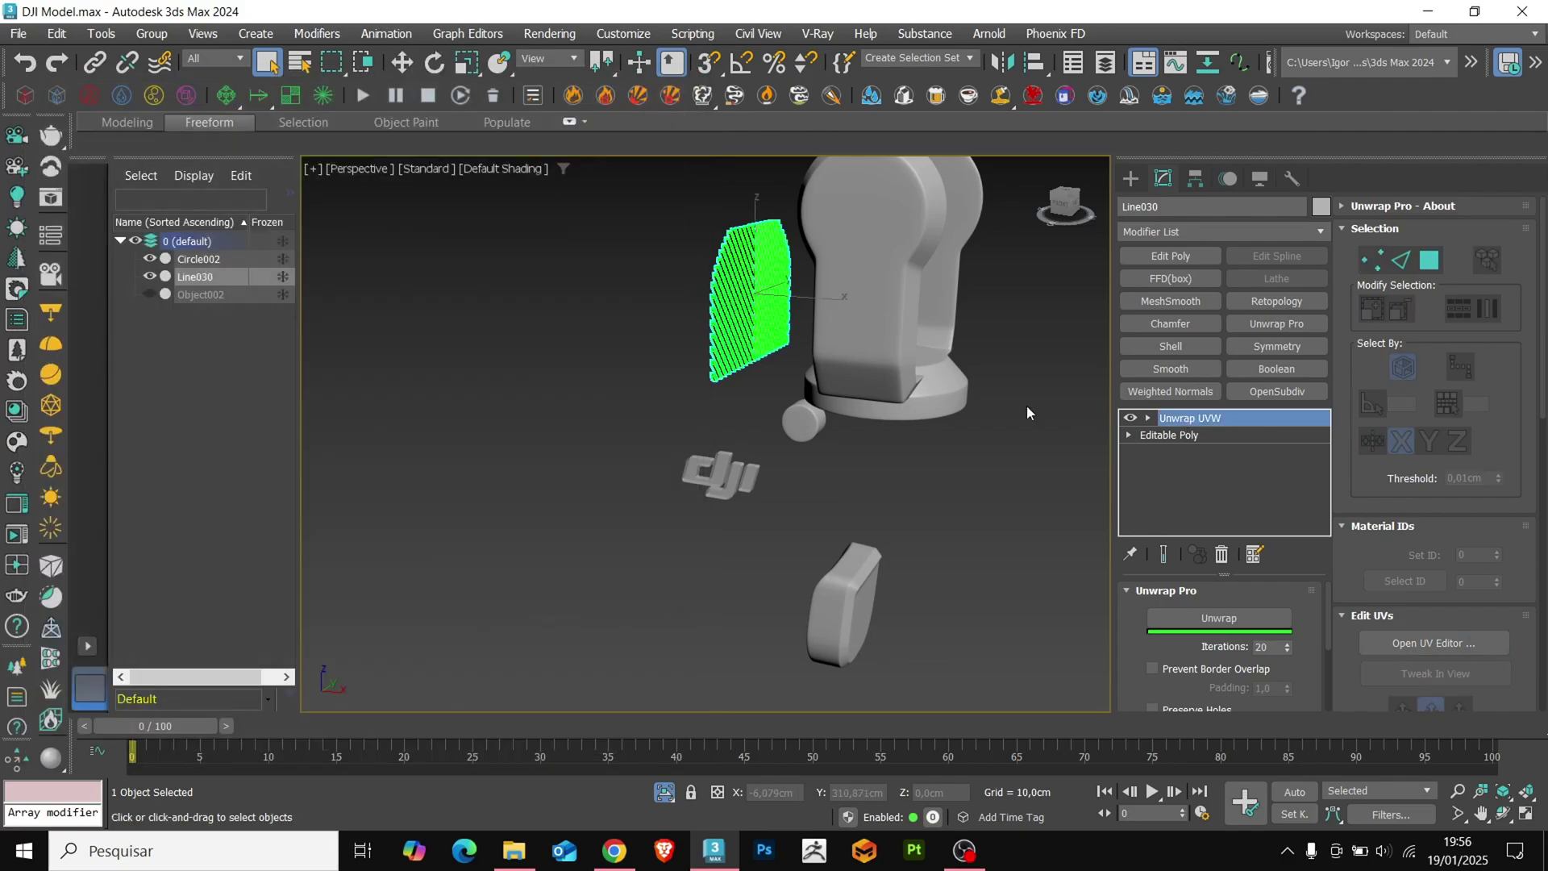
Step: Clear the selection and end isolation to show the complete camera model
click(622, 395)
key(alt+q)
key(w)
scroll(710, 404, down, 5)
alt+middle_drag(745, 419, 718, 428)
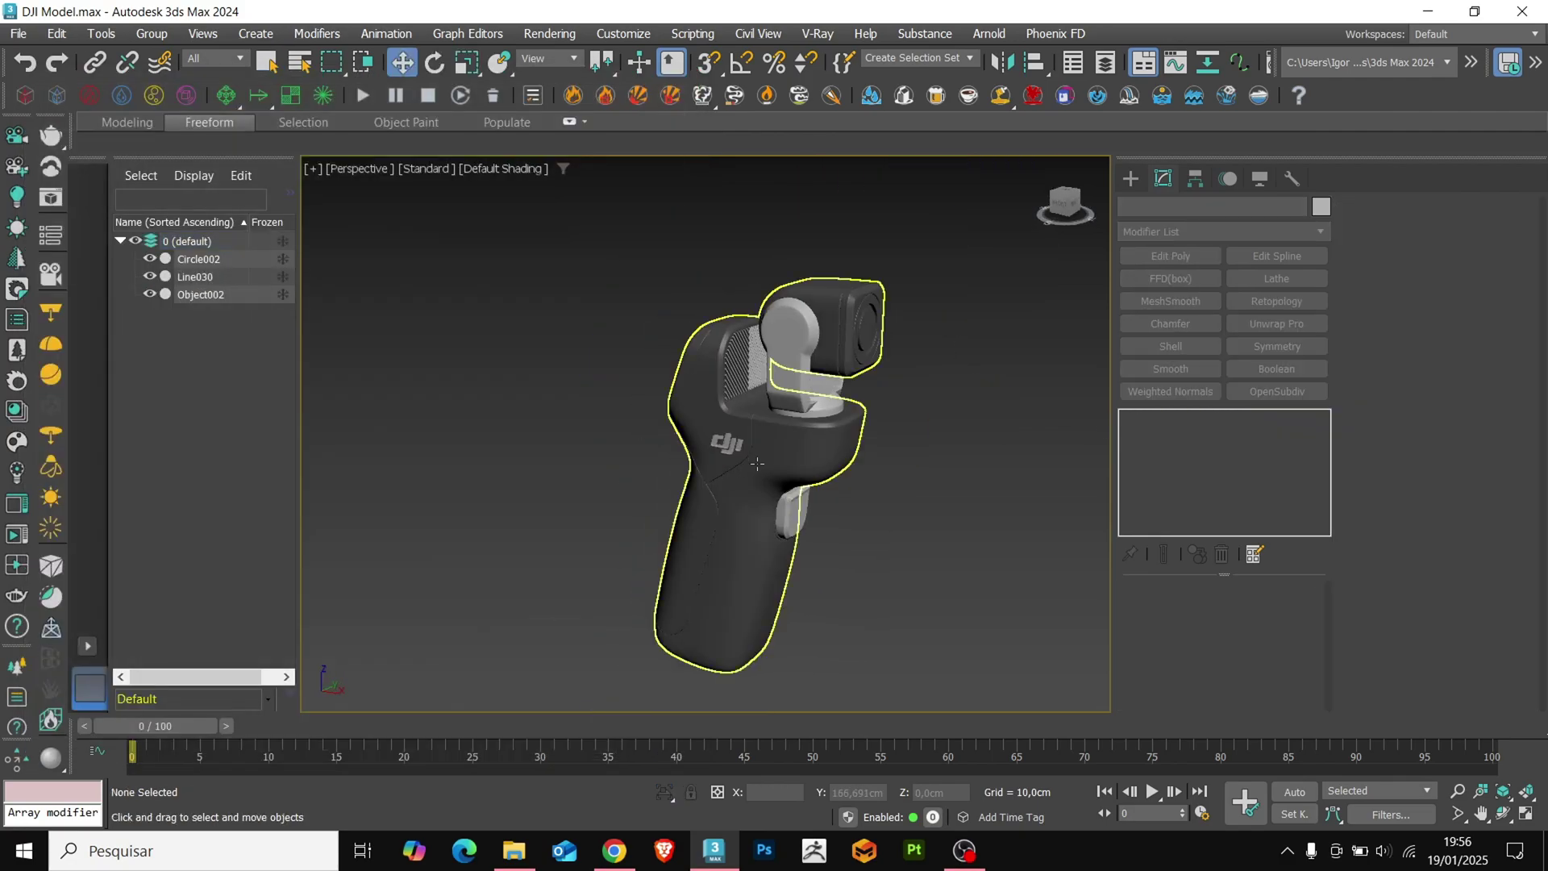
Step: Select the handle body, open the Material Editor and name an unused physical material Mat_01
click(746, 452)
middle_drag(1138, 71, 942, 71)
click(1083, 64)
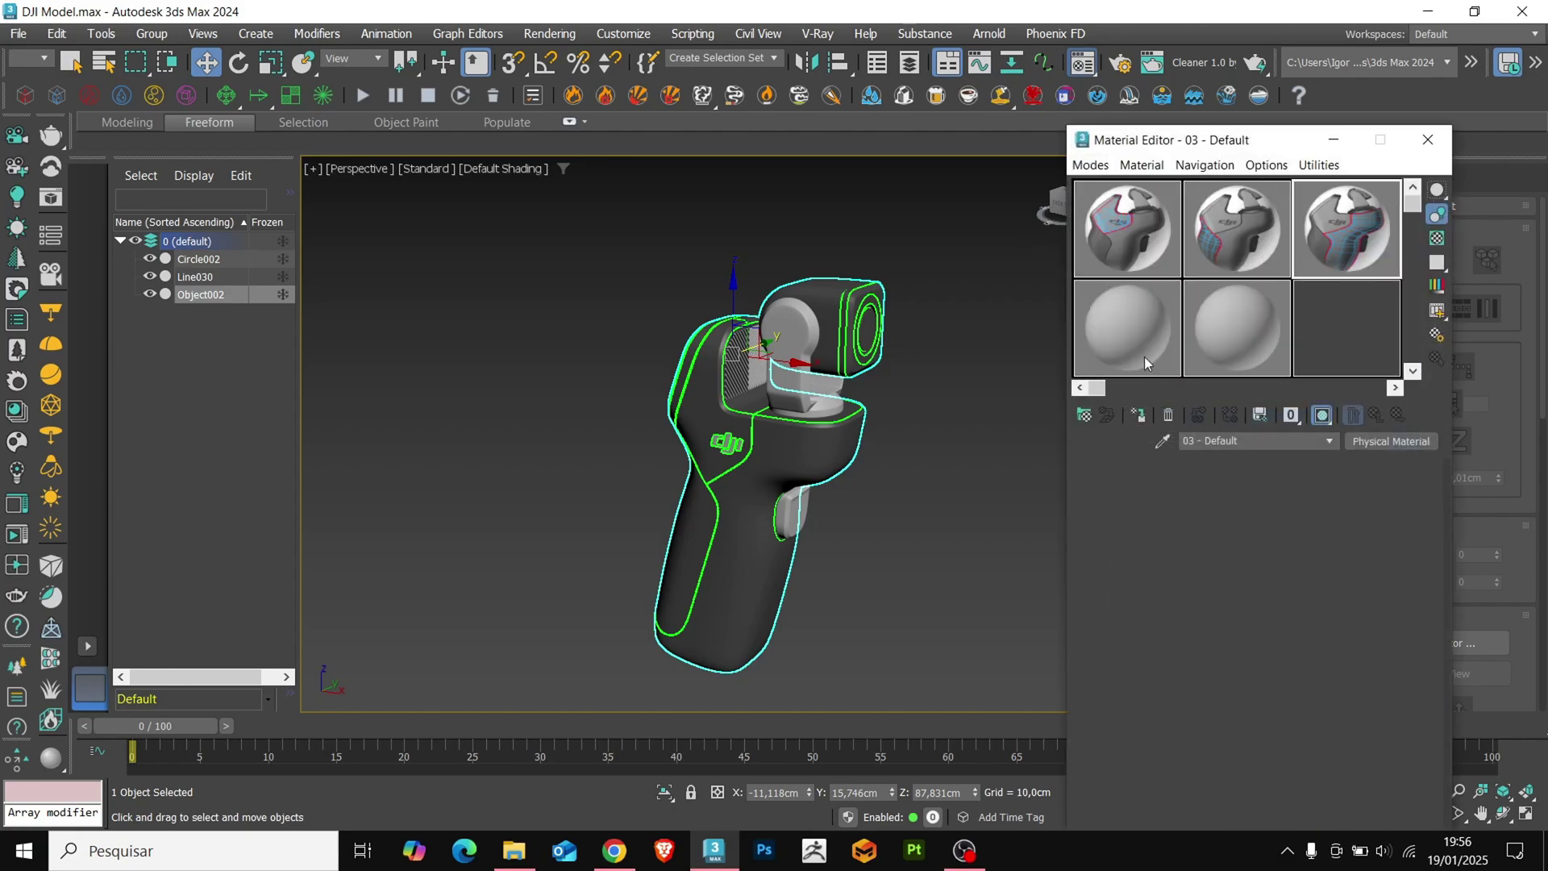
click(1142, 351)
text(Mat_01)
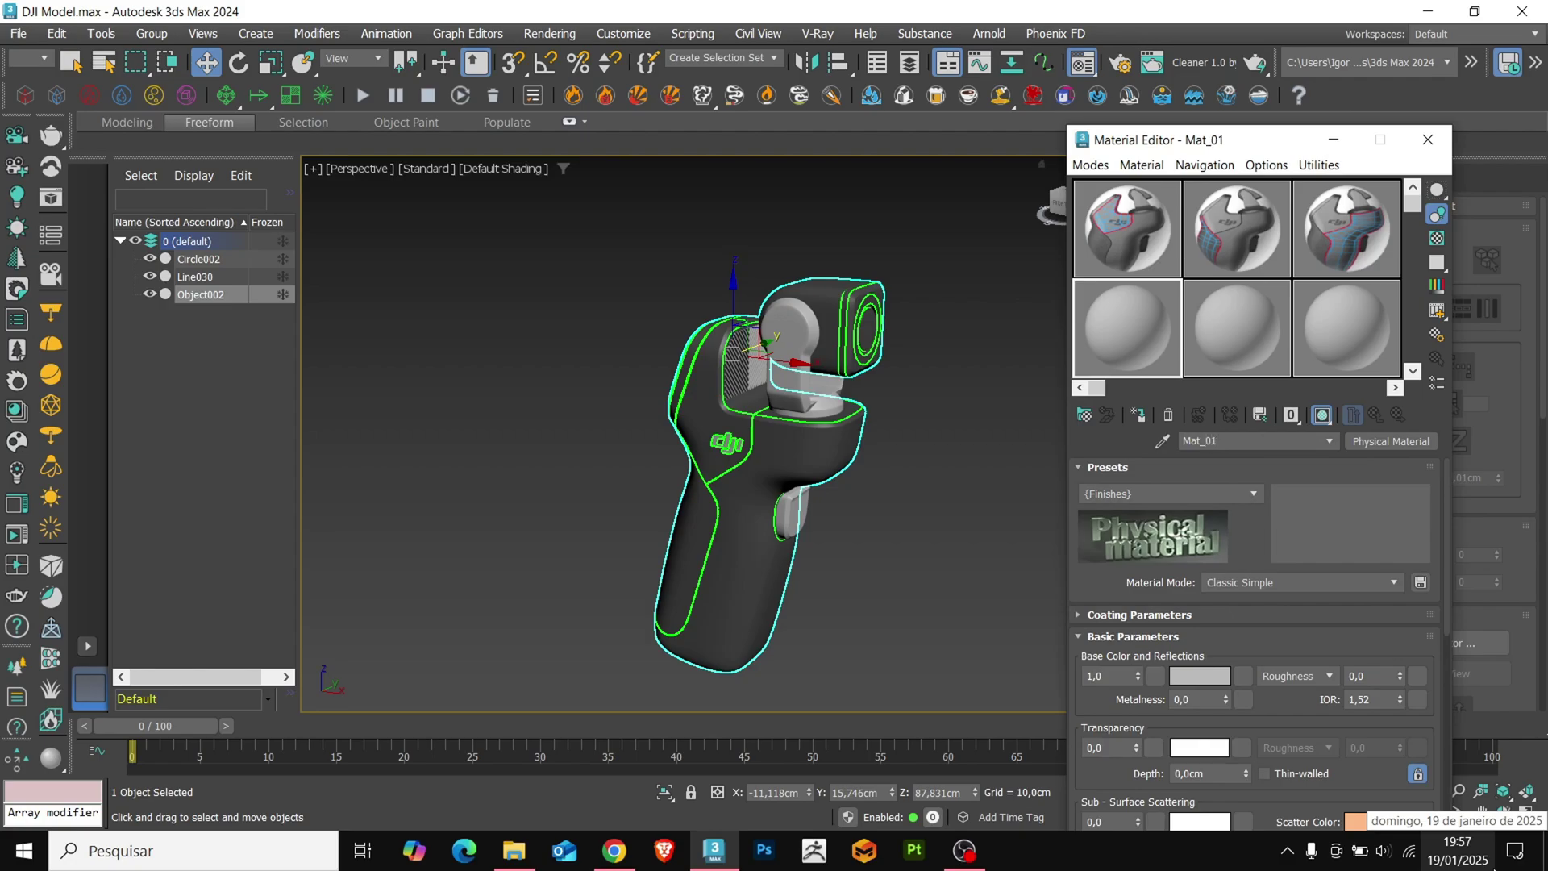
Step: Select all the model parts and name the next two unused materials Mat_02 and Mat_03
key(ctrl+a)
click(1225, 443)
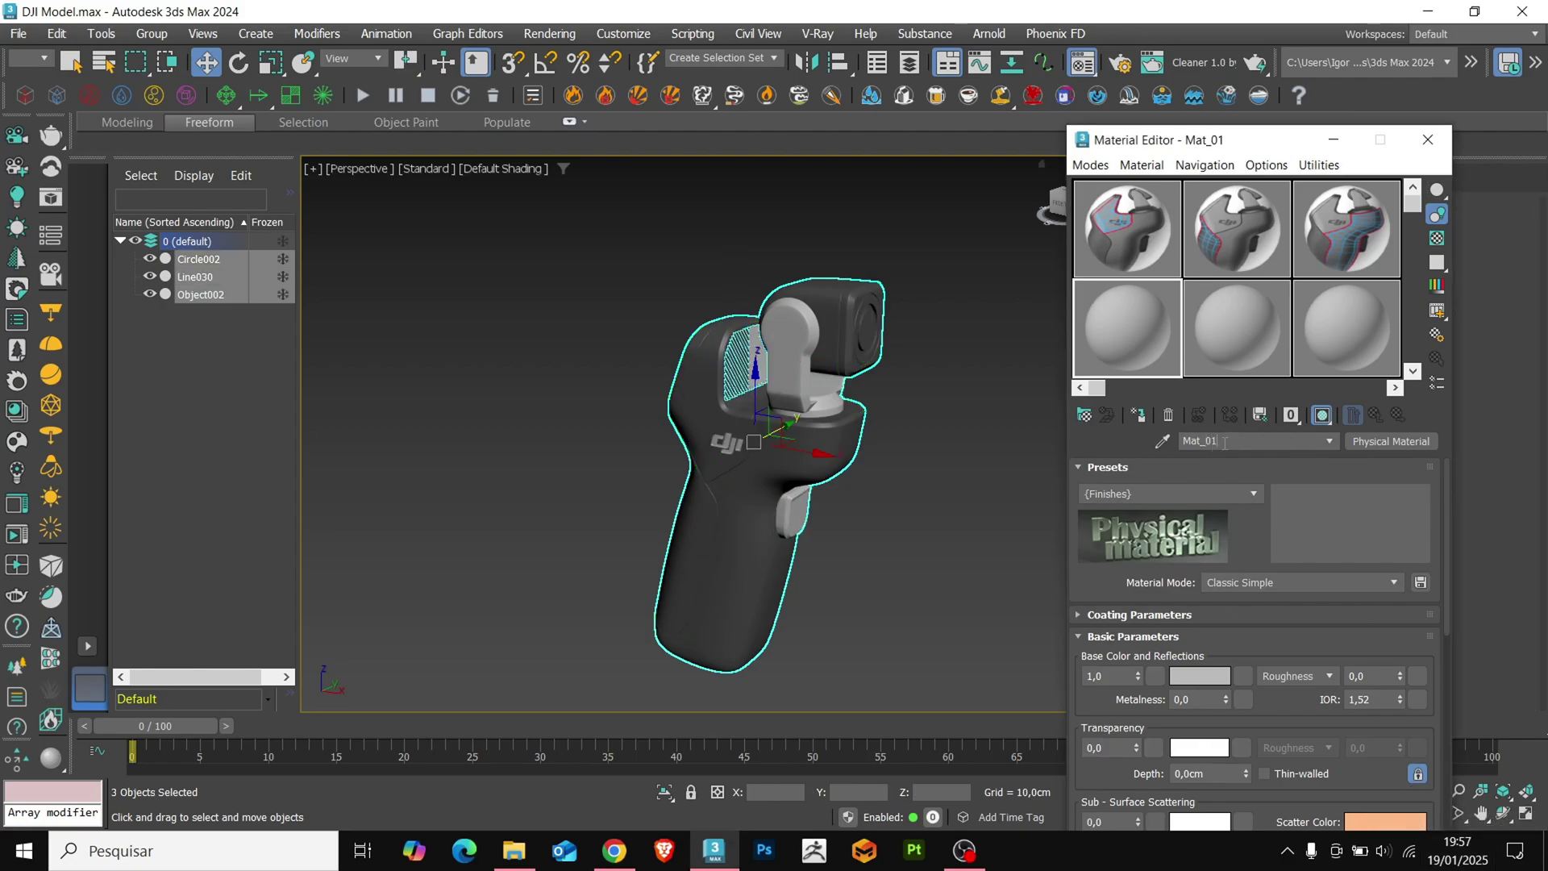
click(1231, 329)
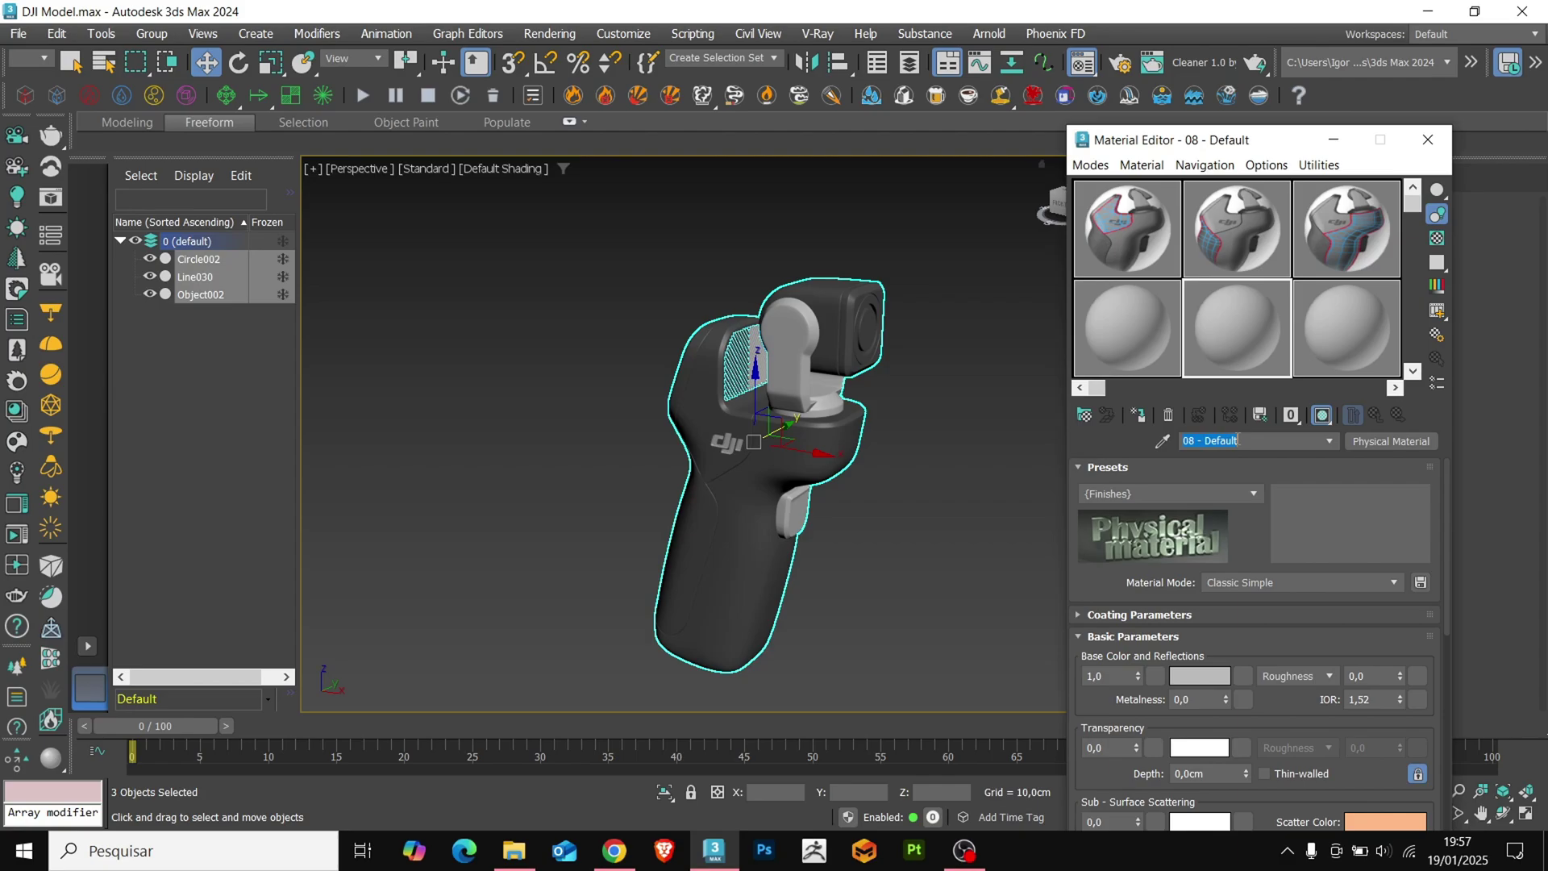
click(1302, 367)
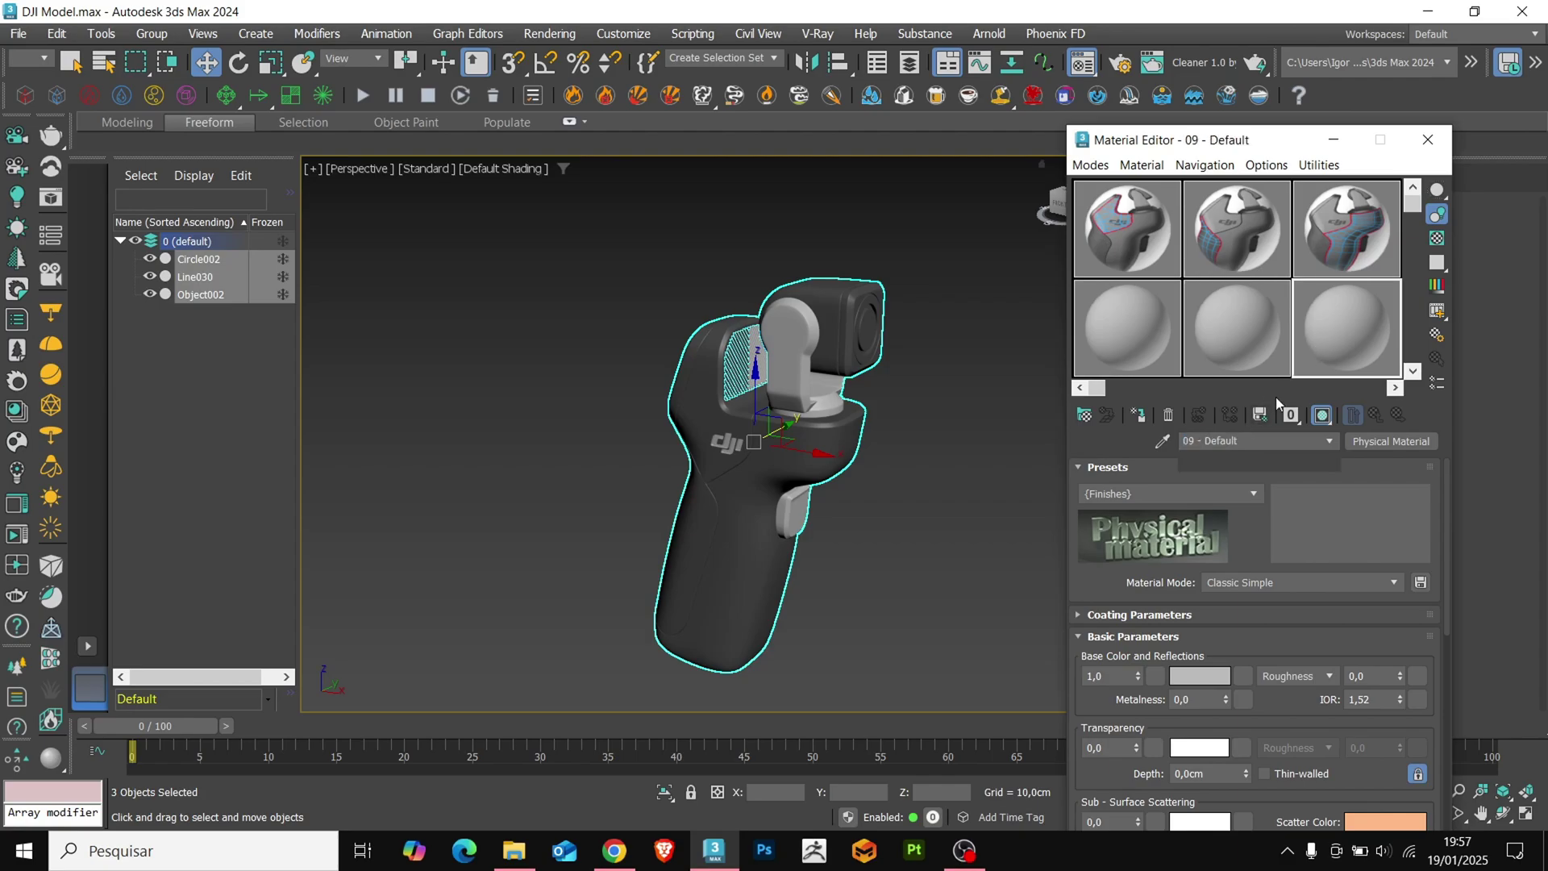
click(1242, 434)
text(Mat_03)
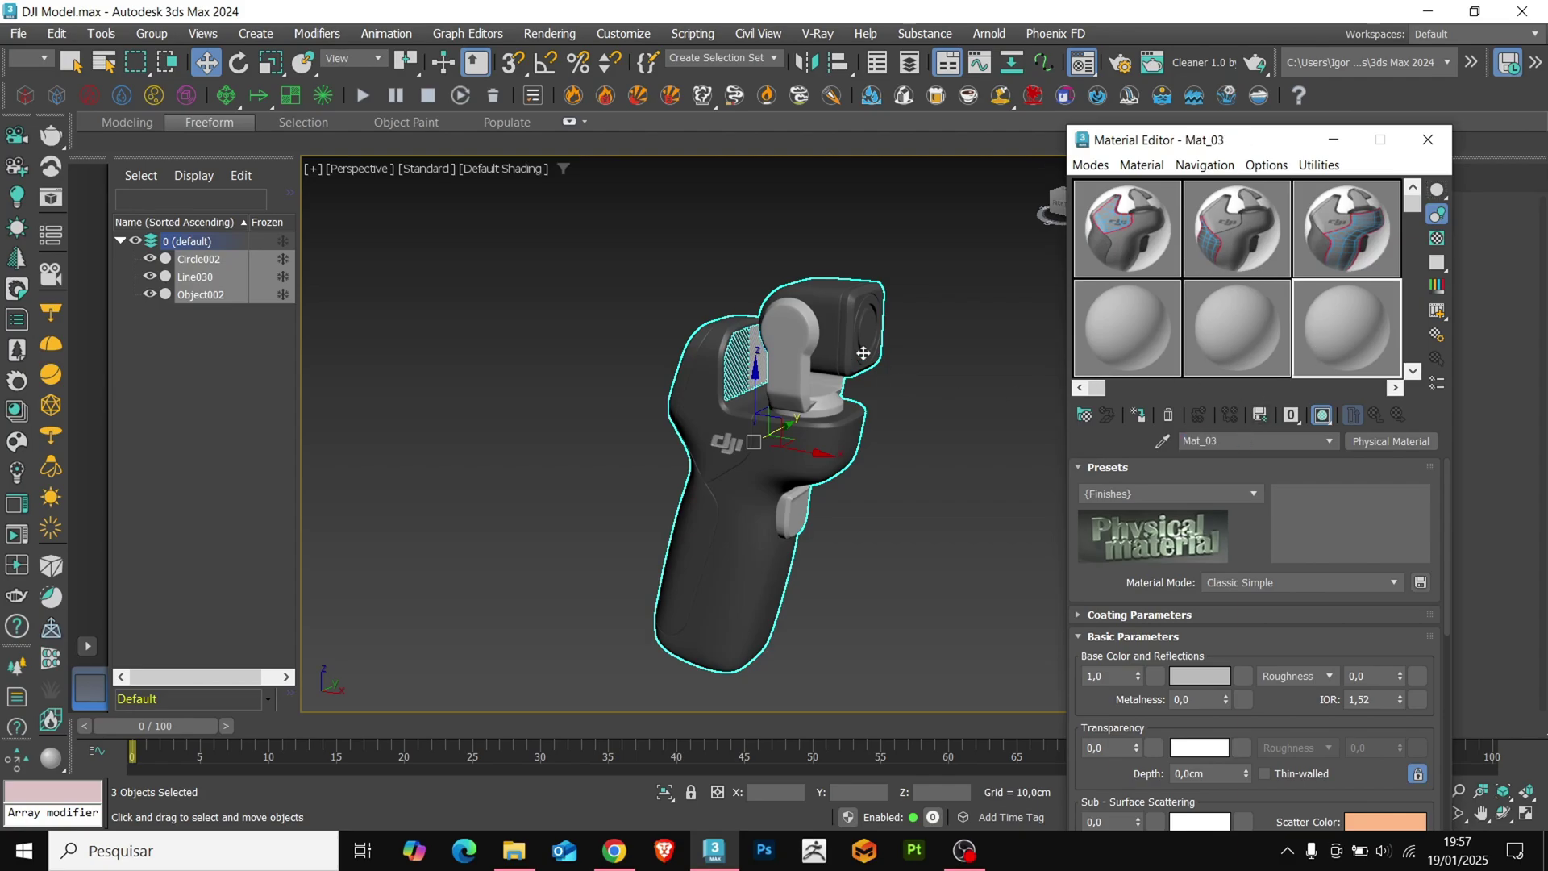
Step: Assign Mat_03 to the handle body, Mat_02 to the gimbal arm and buttons, and Mat_01 to the vent grille
click(1127, 414)
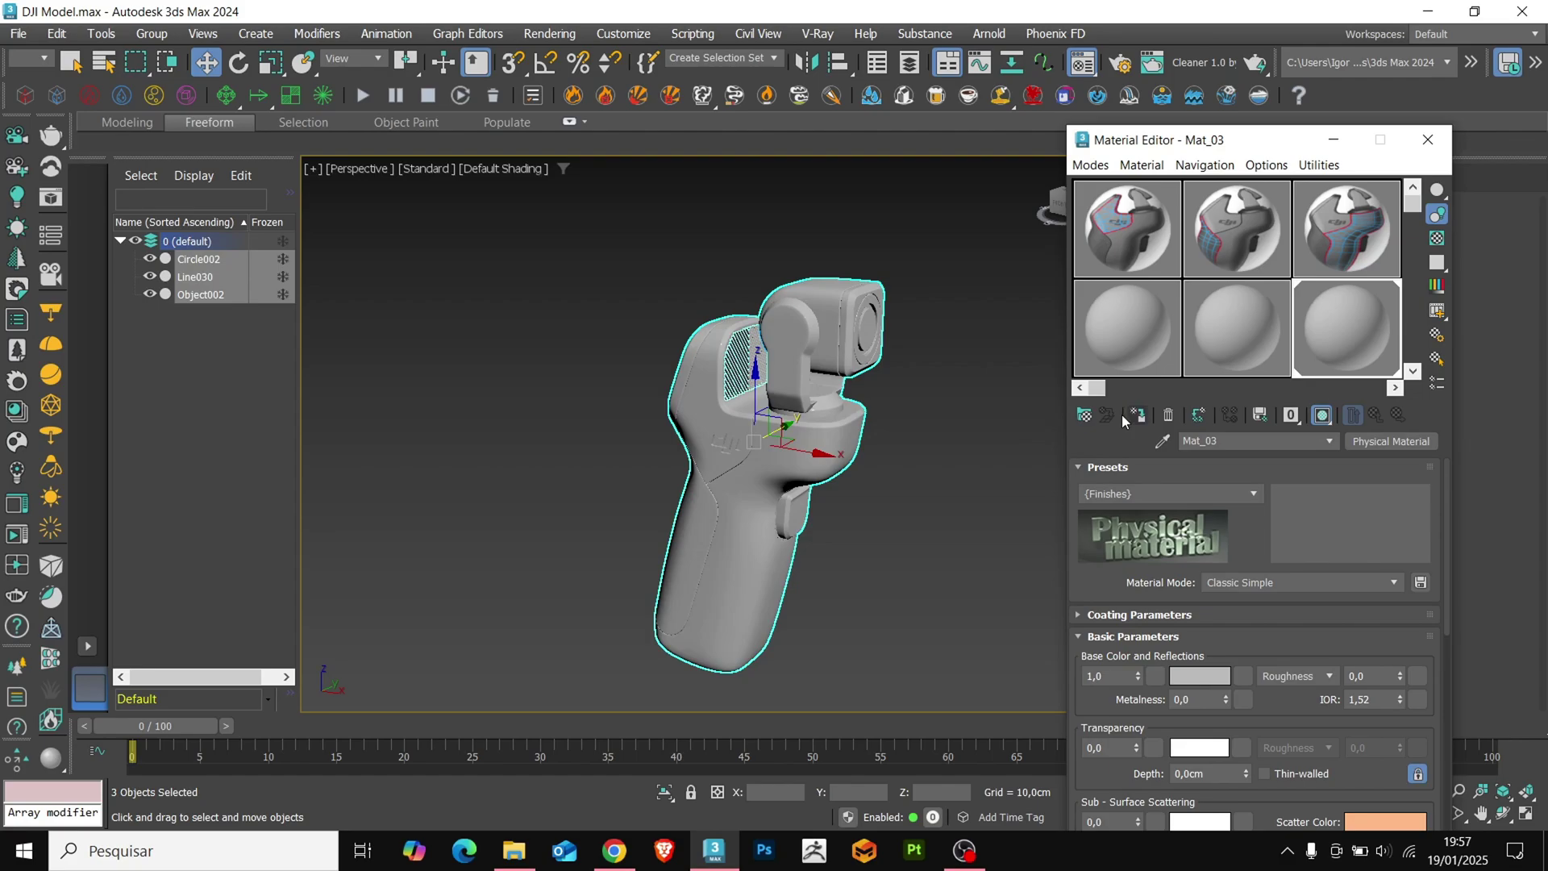
click(605, 377)
click(819, 347)
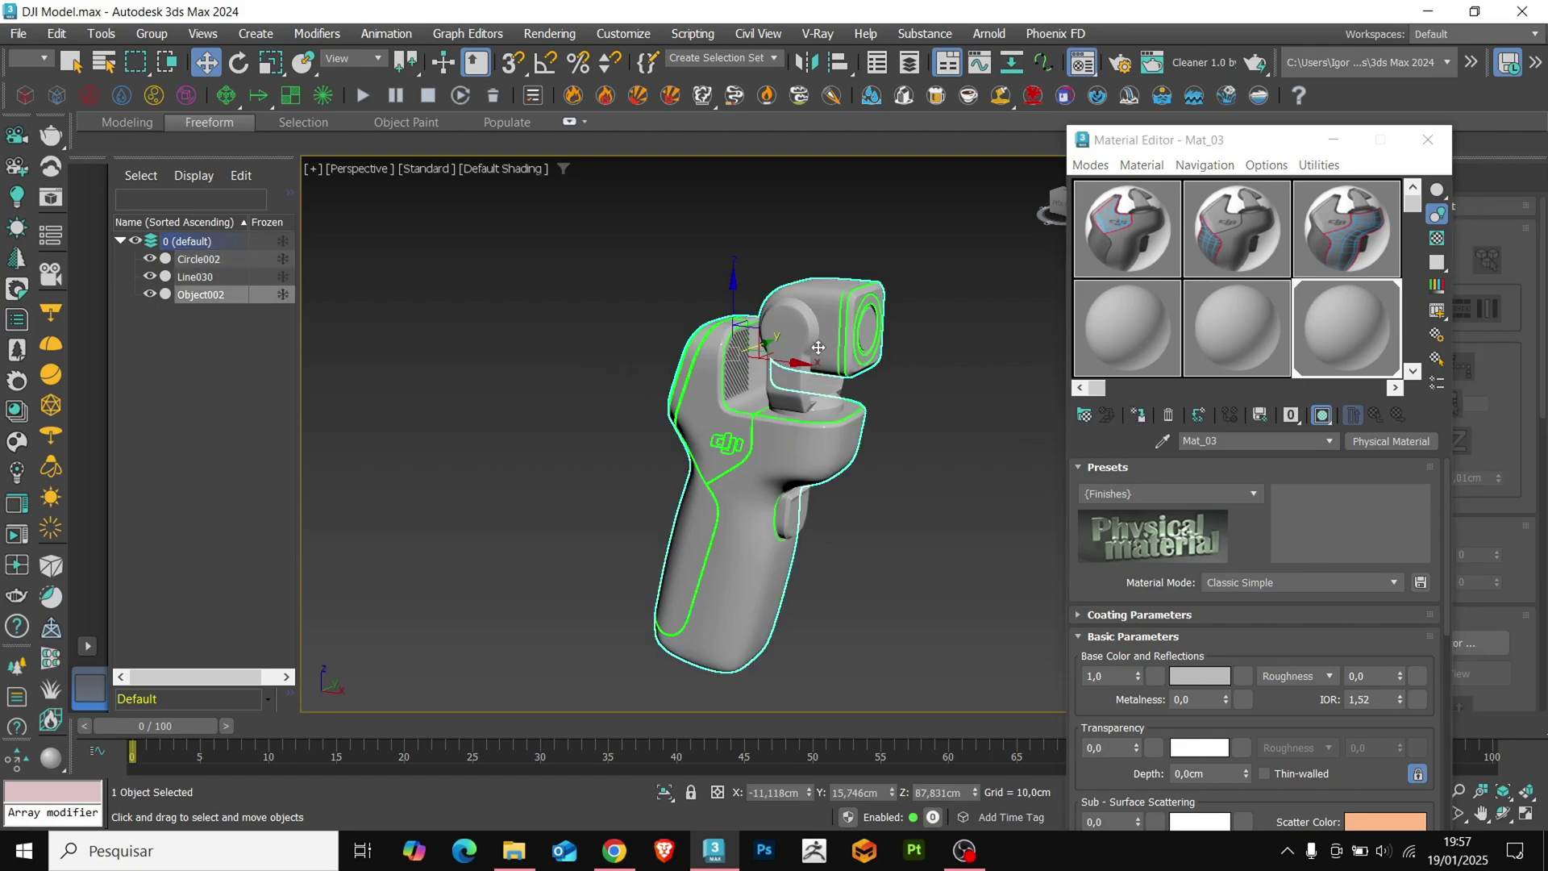
click(811, 397)
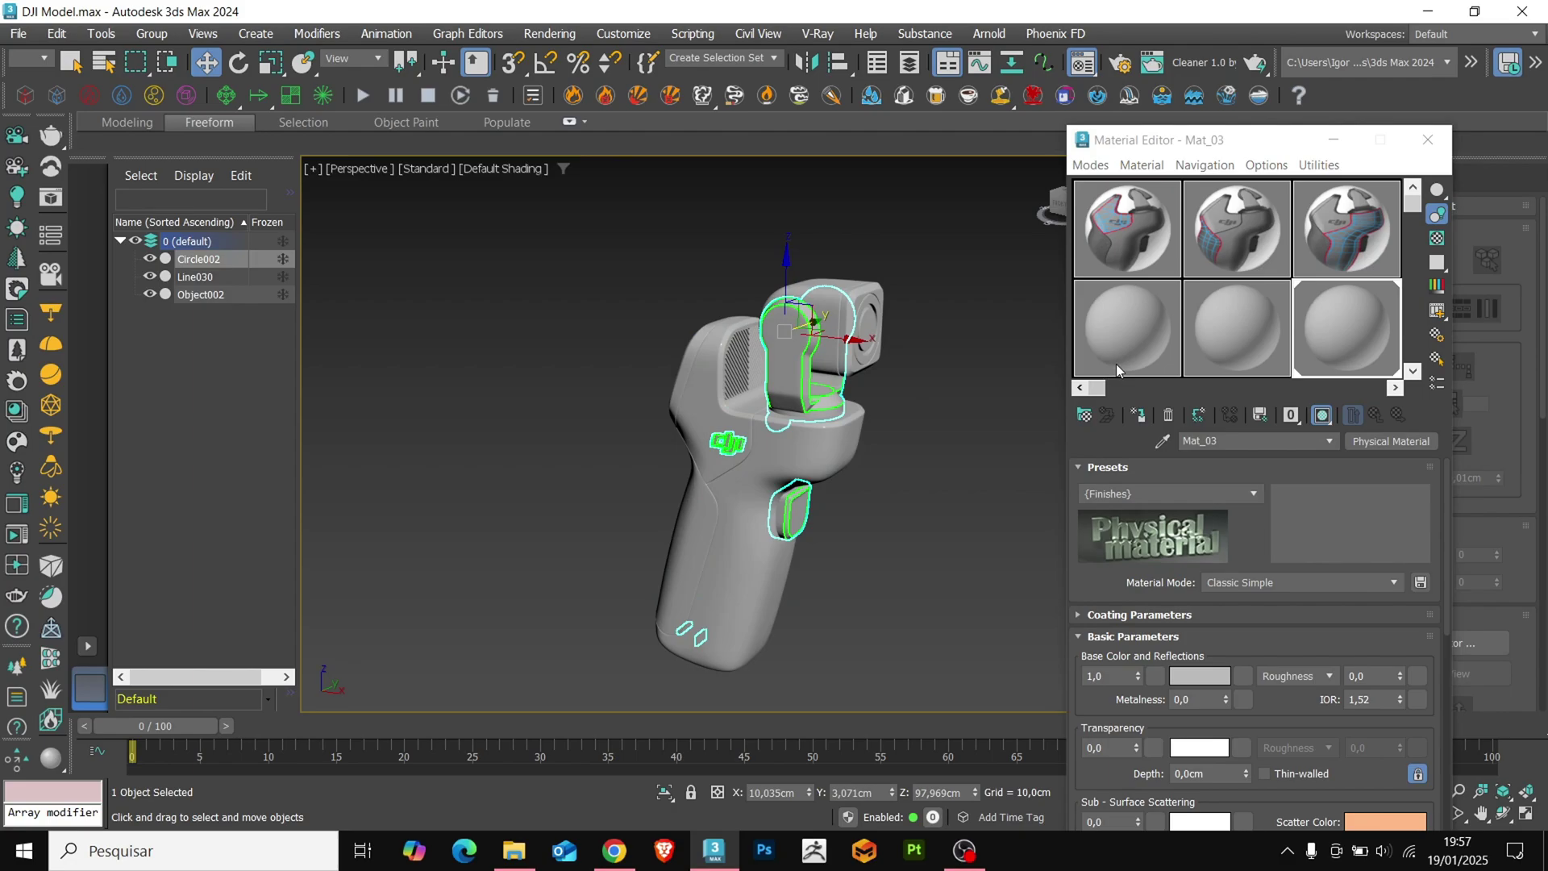
click(1116, 365)
click(741, 365)
click(1129, 342)
click(1139, 416)
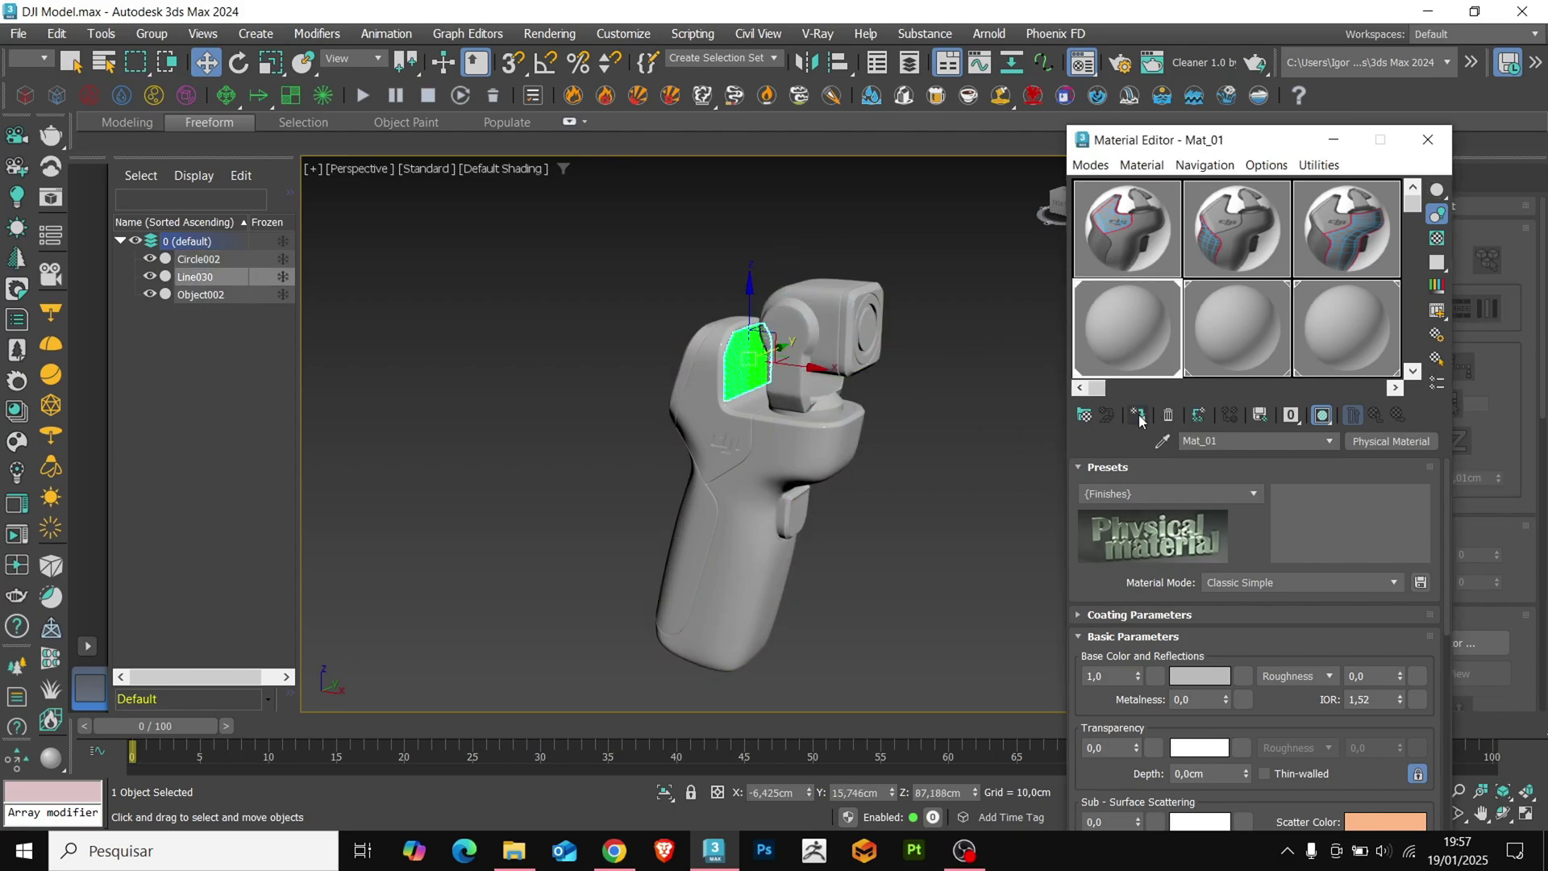
Step: Close the Material Editor, select the whole camera model and export the selection as the FBX file DJI Model
click(1429, 147)
drag(947, 639, 645, 323)
click(15, 35)
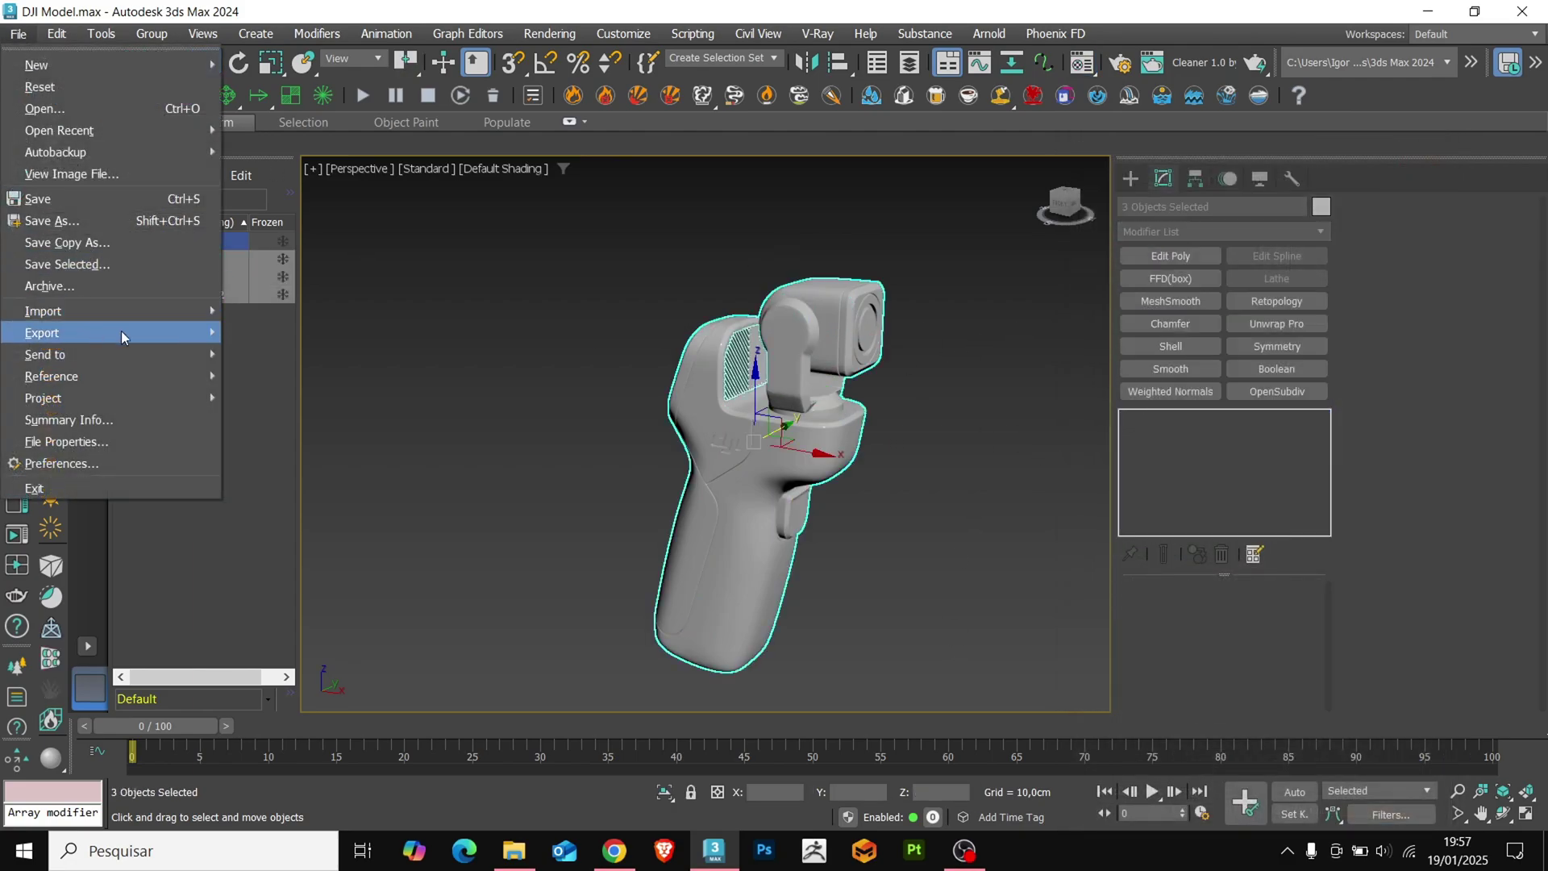
mouse_move(121, 333)
click(282, 354)
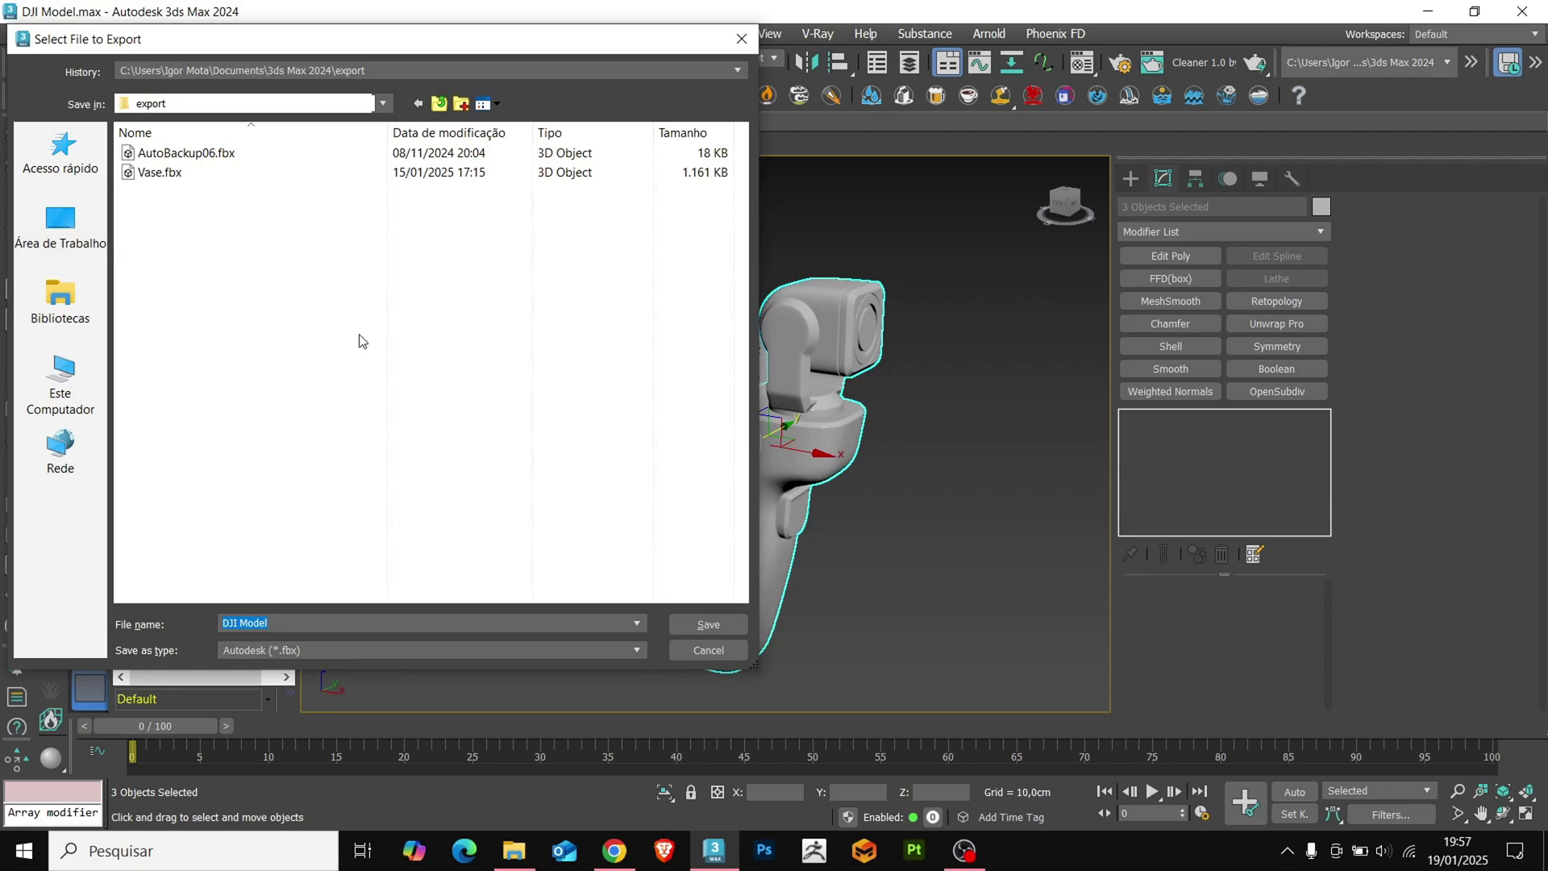
key(Return)
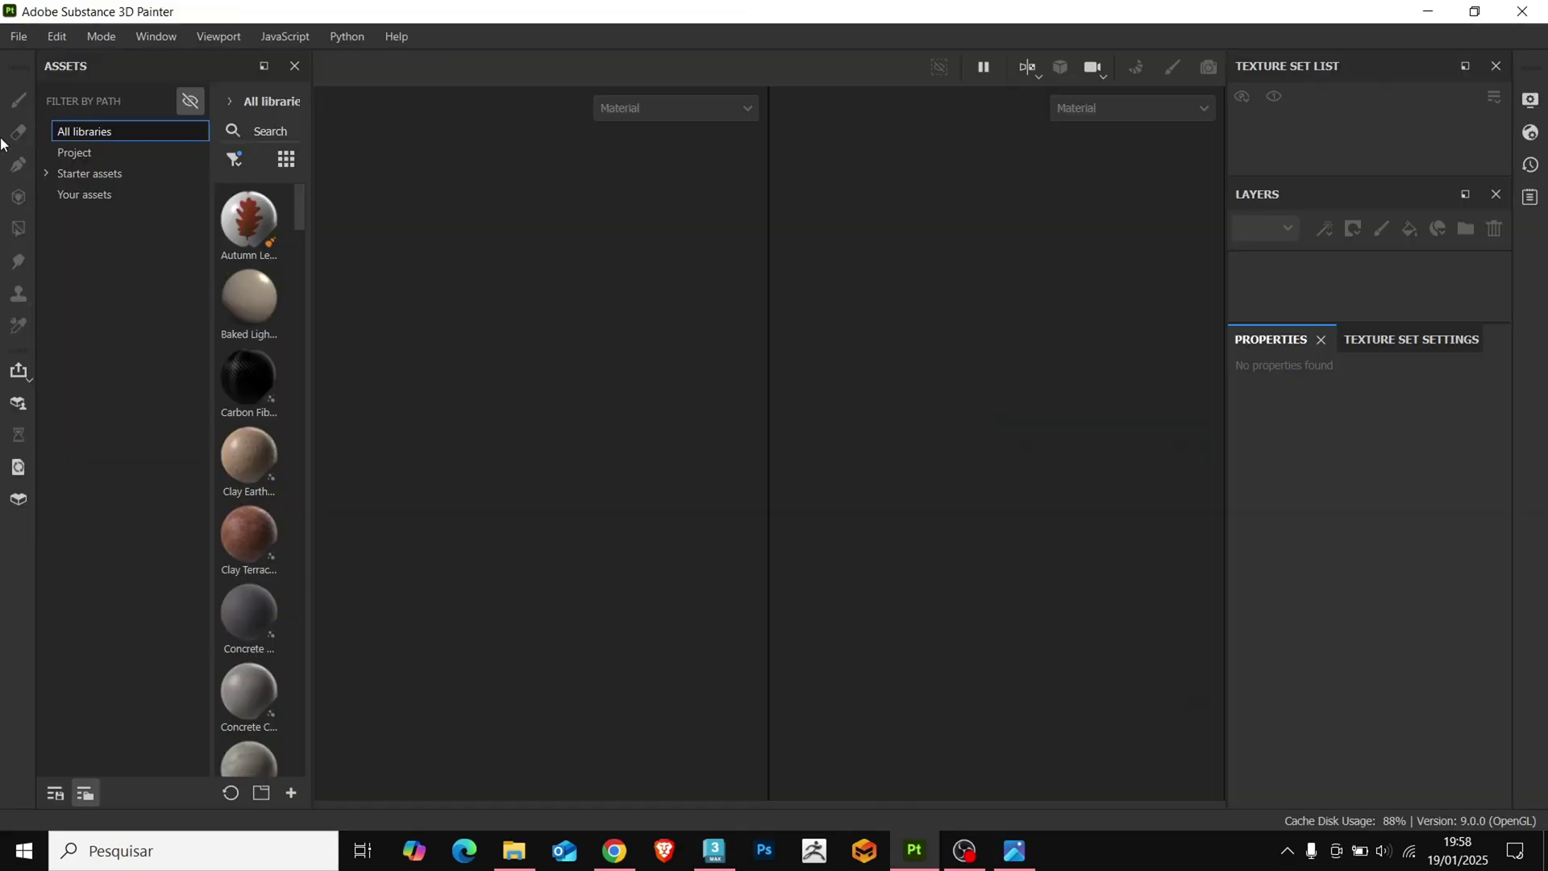
Step: Switch to Substance 3D Painter and create a new project from DJI Model.fbx with a document resolution of 2048
click(17, 39)
click(363, 187)
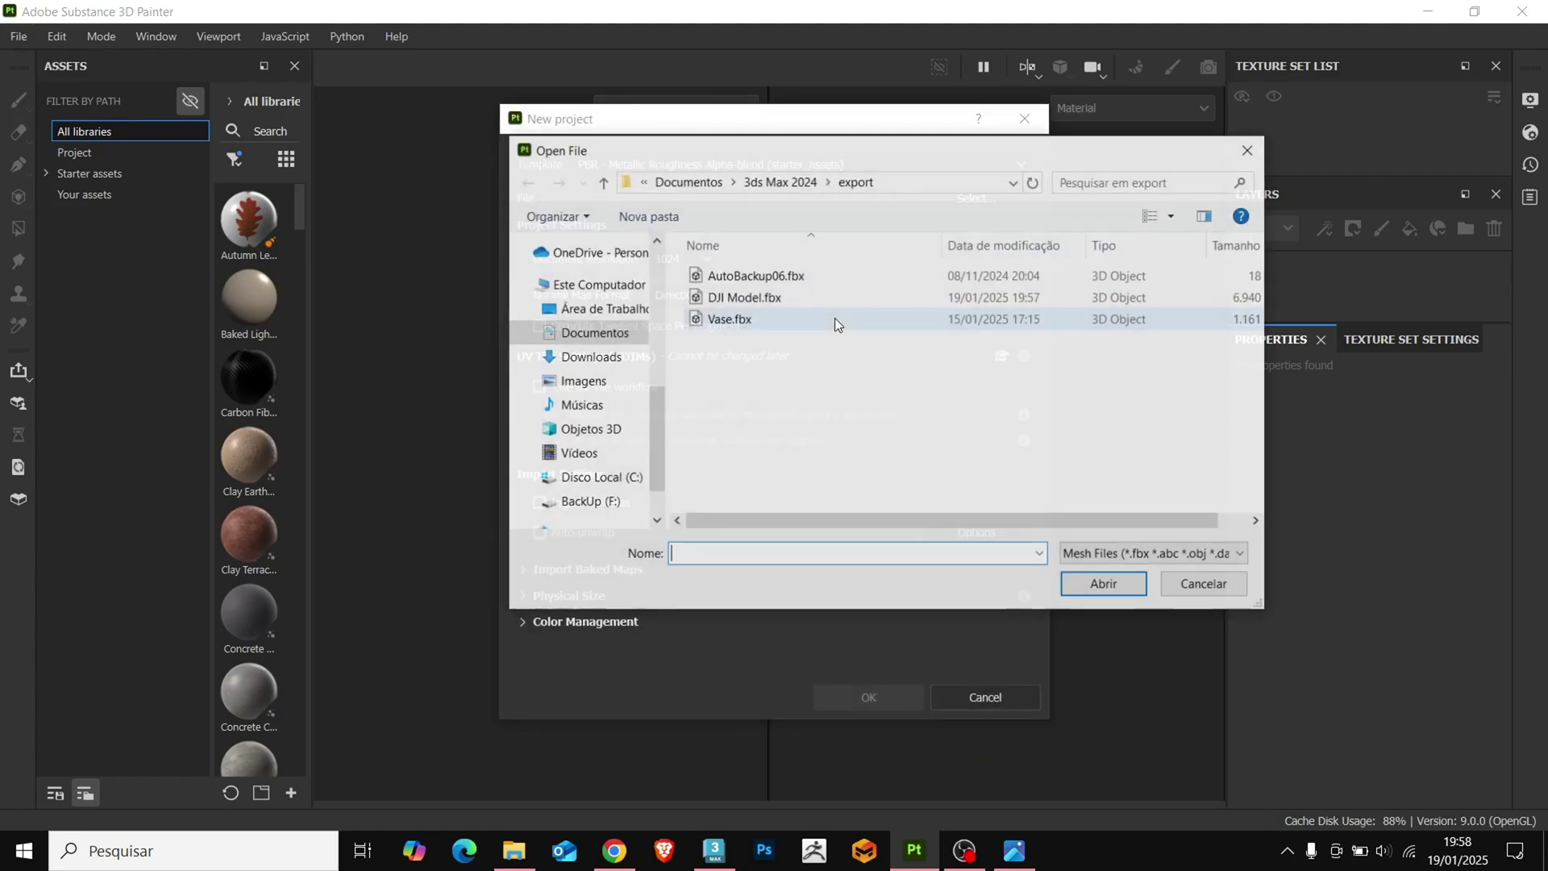
double_click(805, 299)
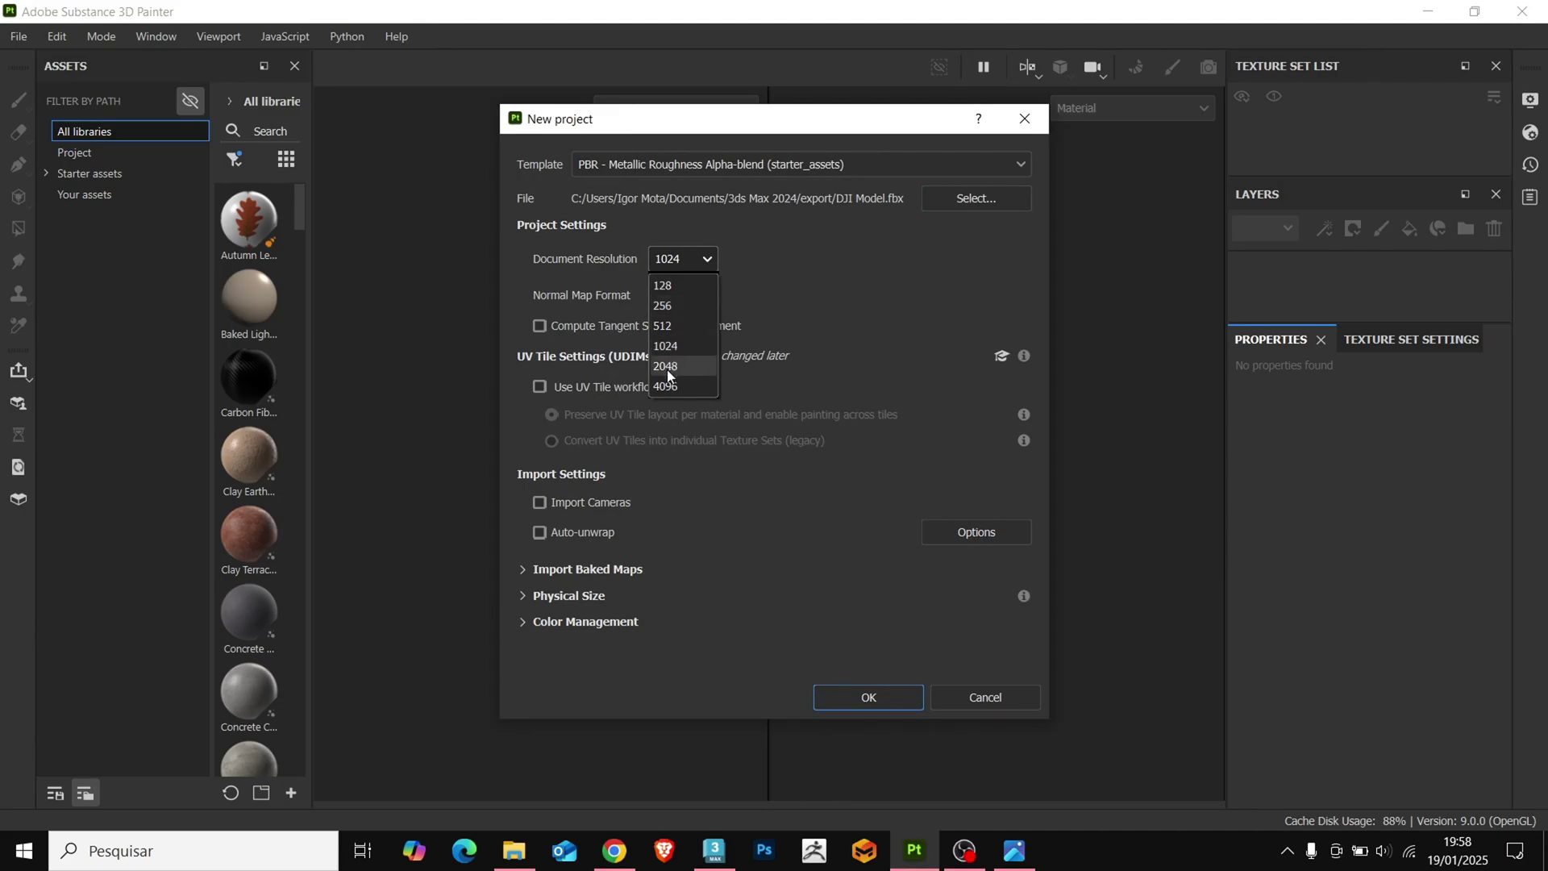
click(666, 368)
click(859, 695)
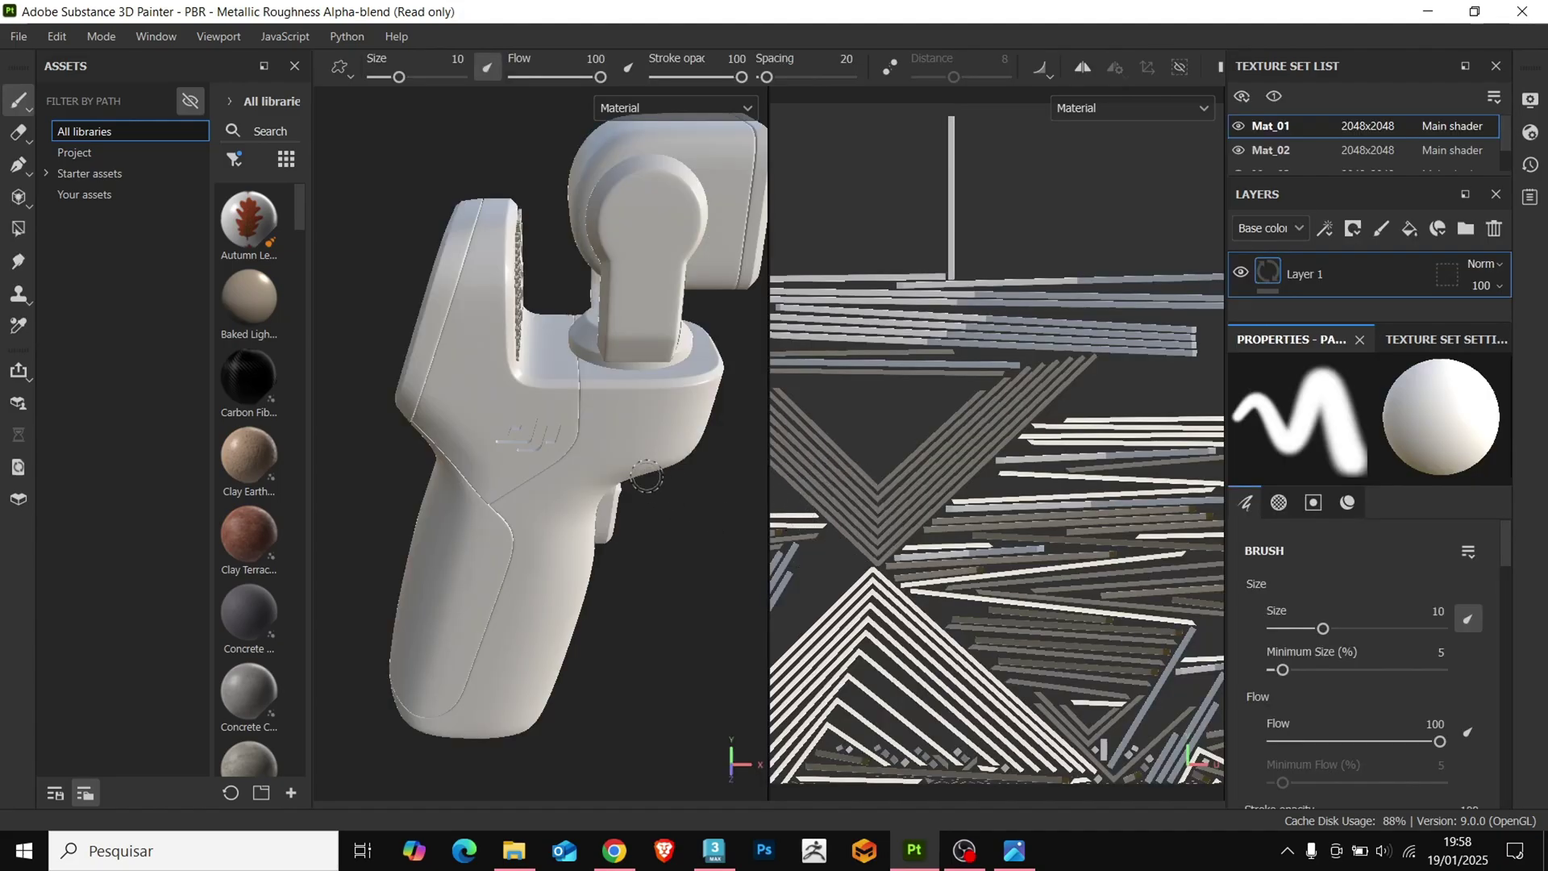
Step: Delete the default paint layer from each of the texture sets Mat_01, Mat_02 and Mat_03
scroll(1032, 478, down, 5)
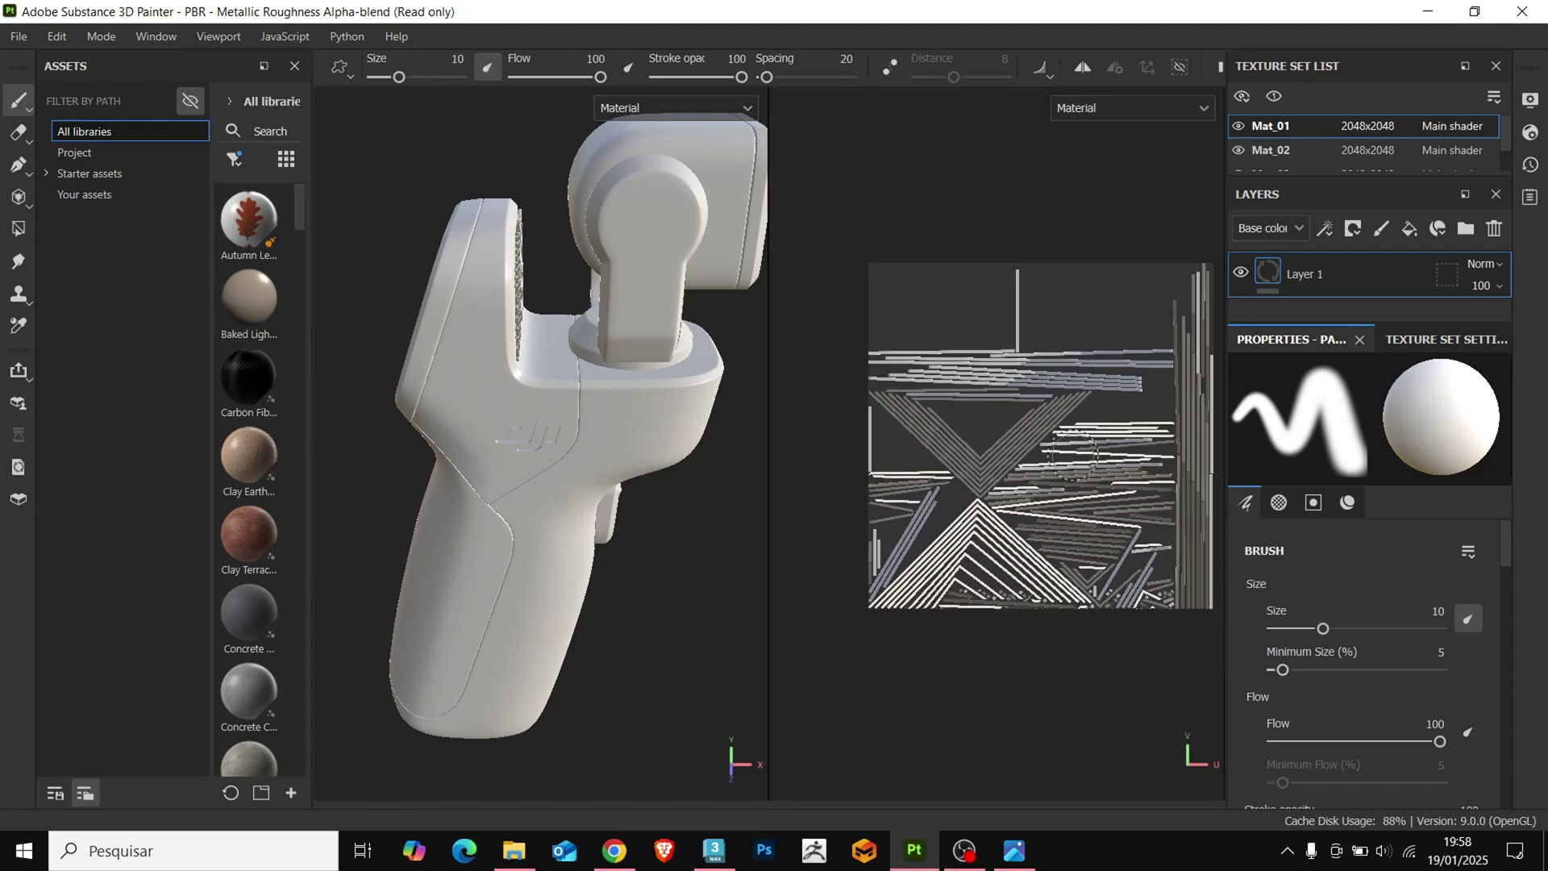
click(1497, 230)
click(1390, 151)
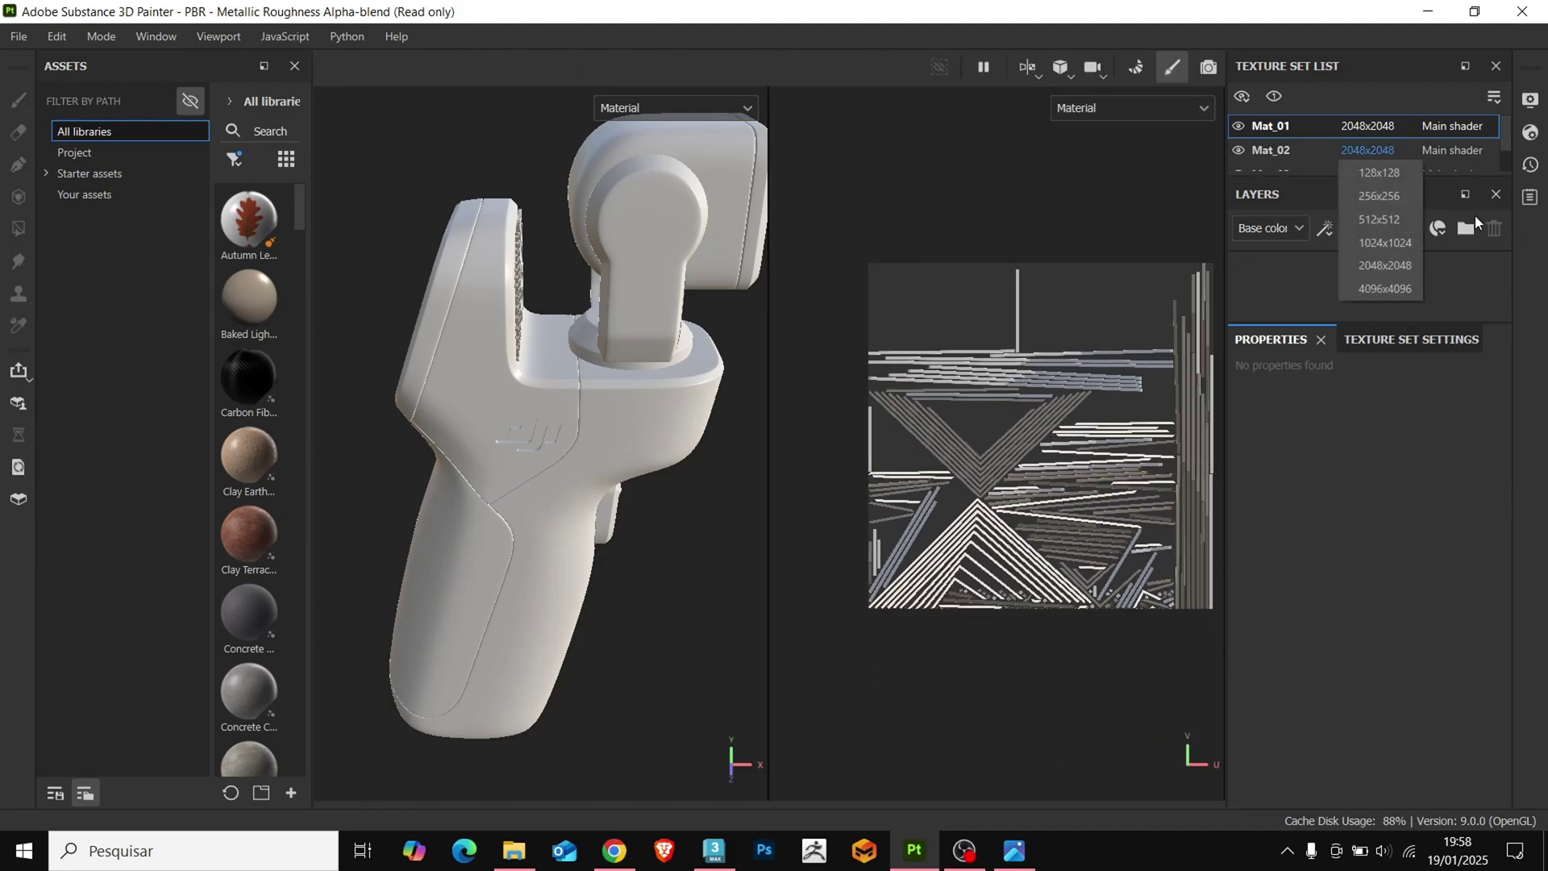
click(1491, 224)
click(1285, 148)
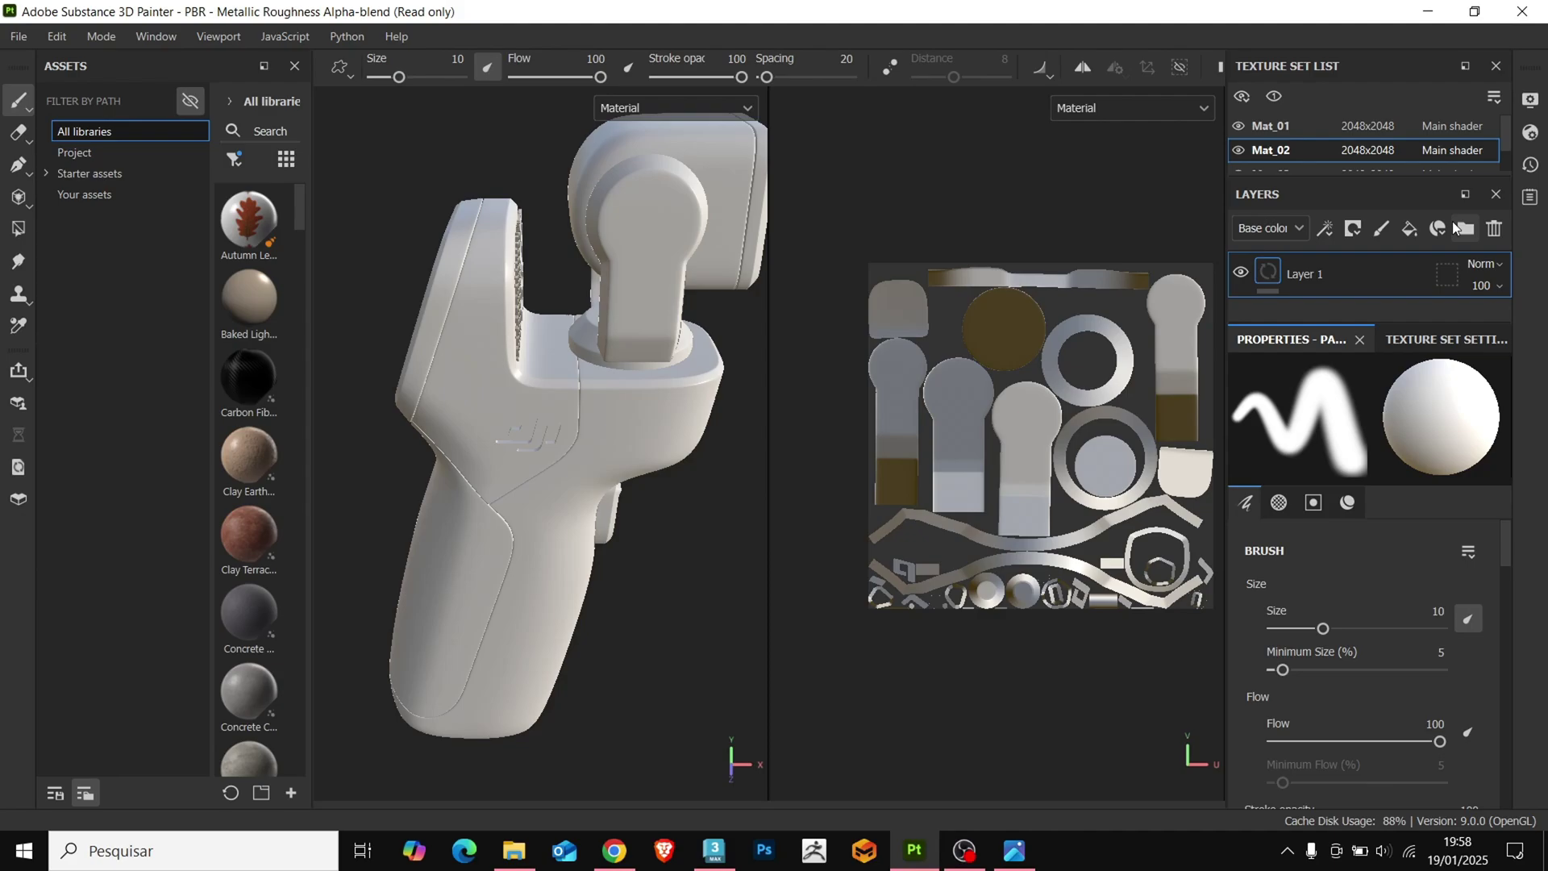
click(1493, 229)
click(1284, 167)
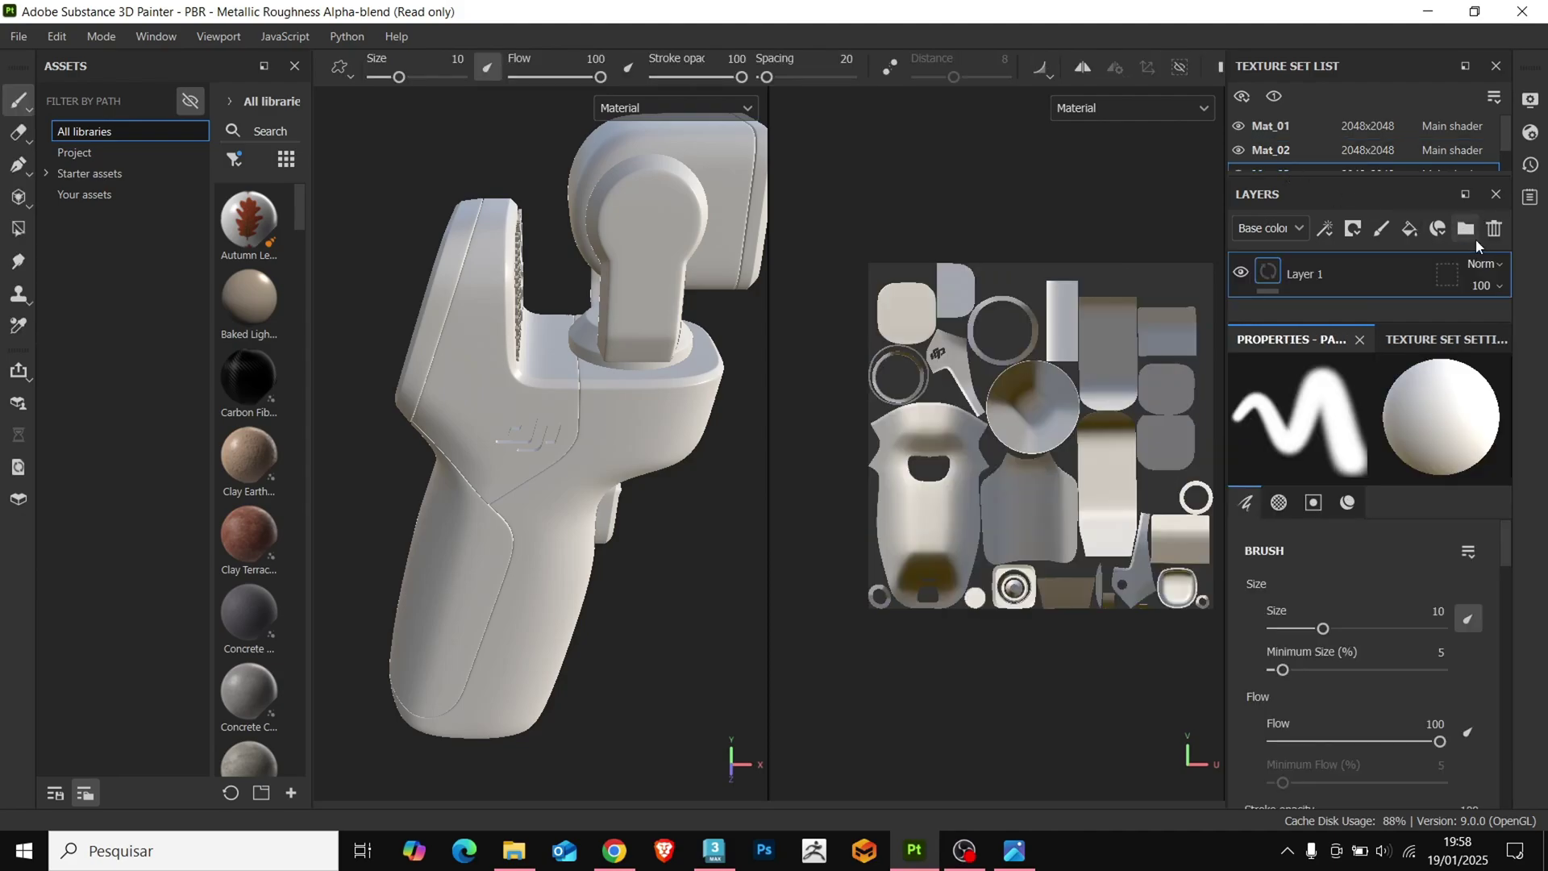
click(1492, 229)
Step: Open mesh map baking from the texture set settings and set the common output size to 2048
click(1411, 338)
scroll(1391, 715, down, 5)
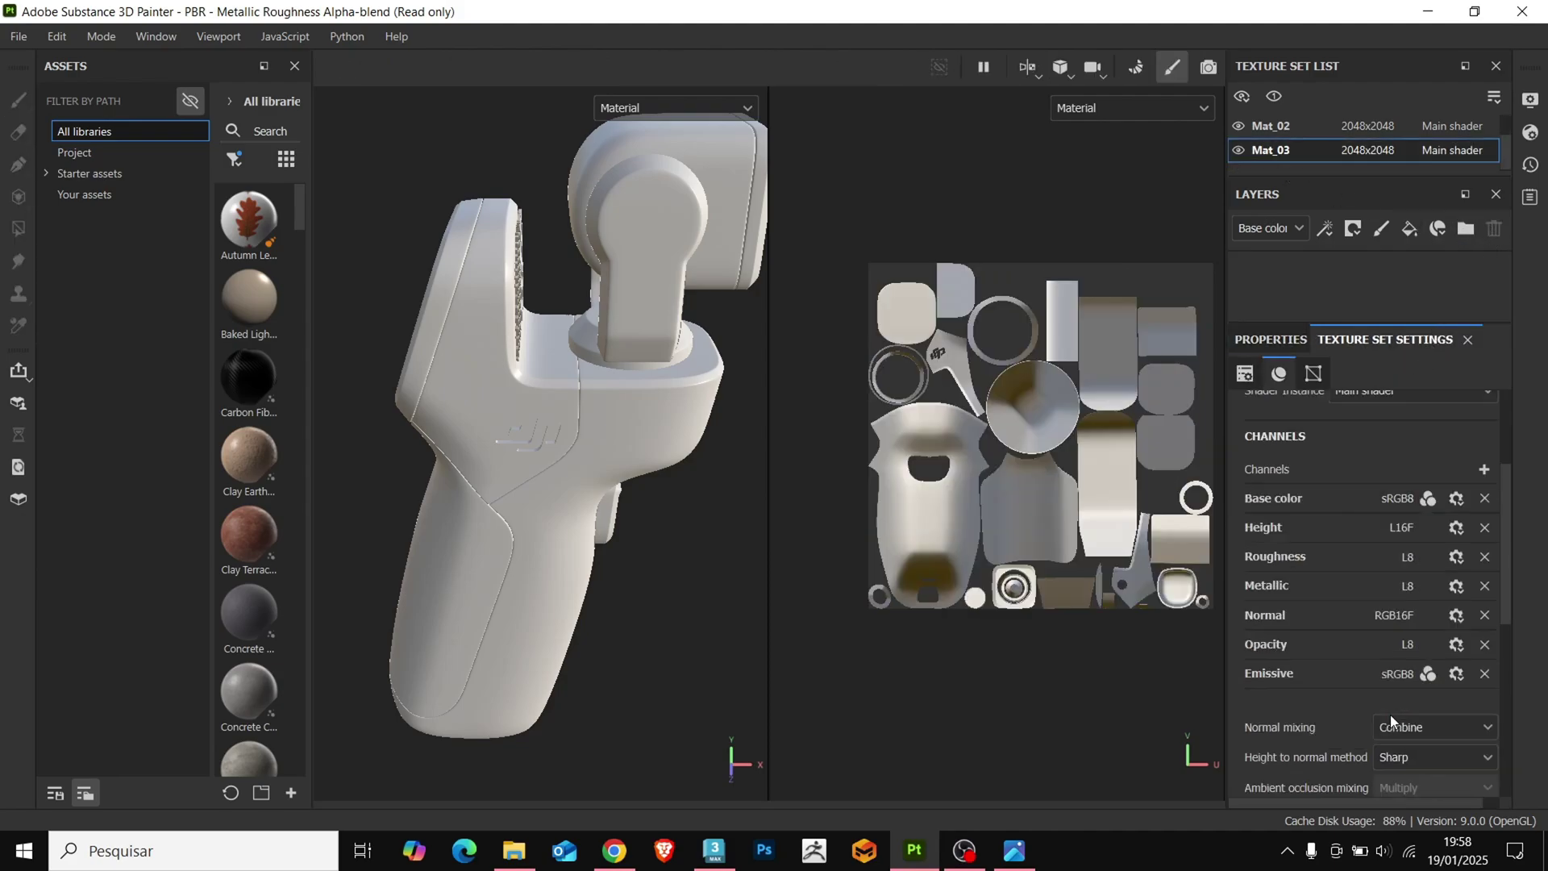
scroll(1314, 621, down, 1)
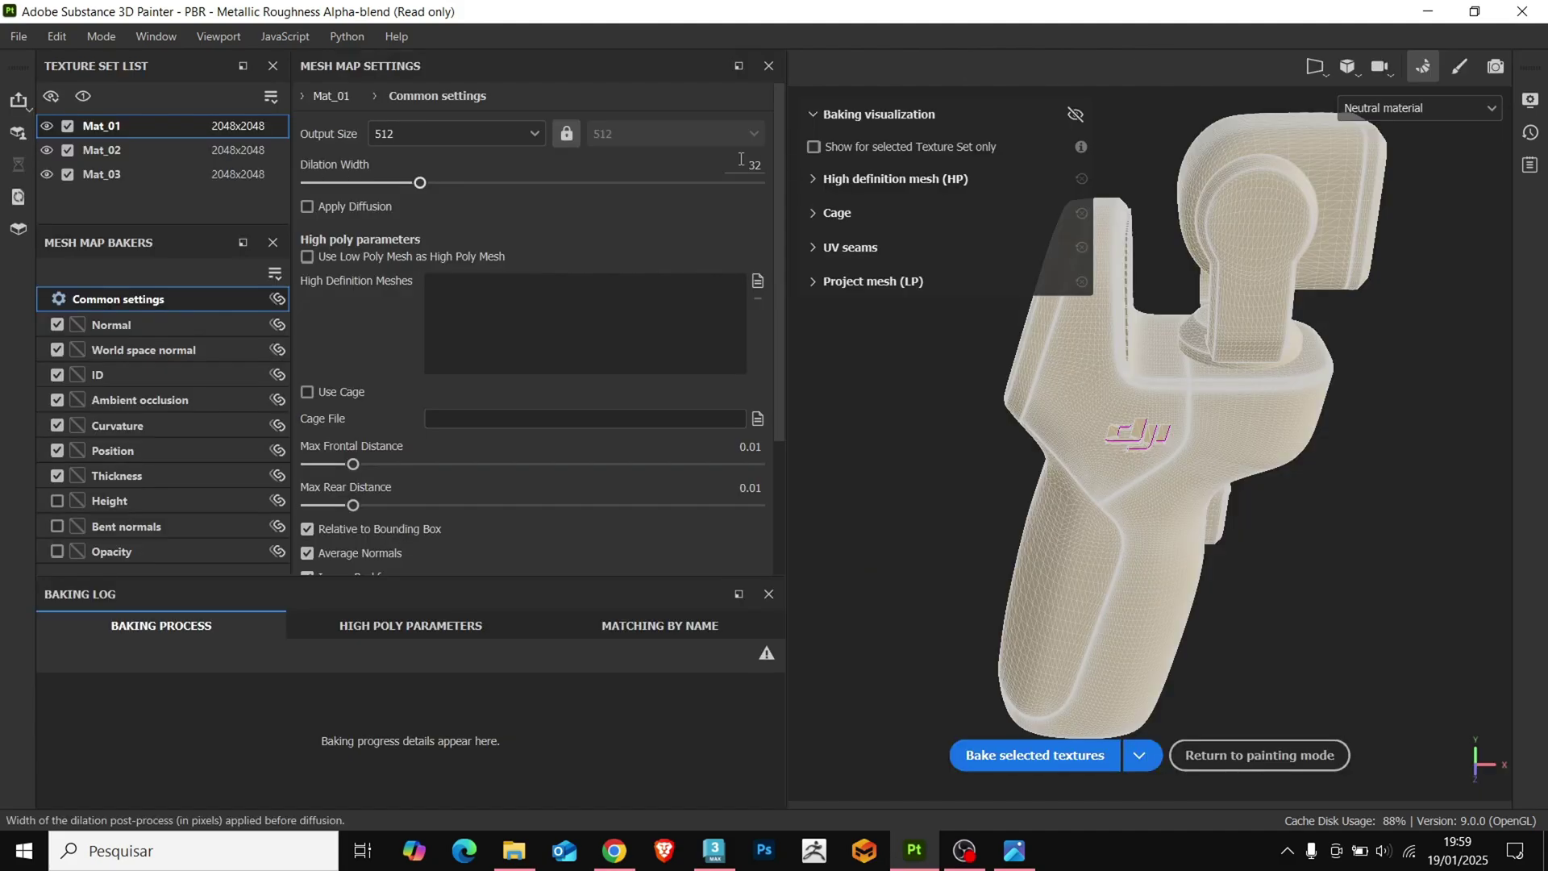
click(495, 133)
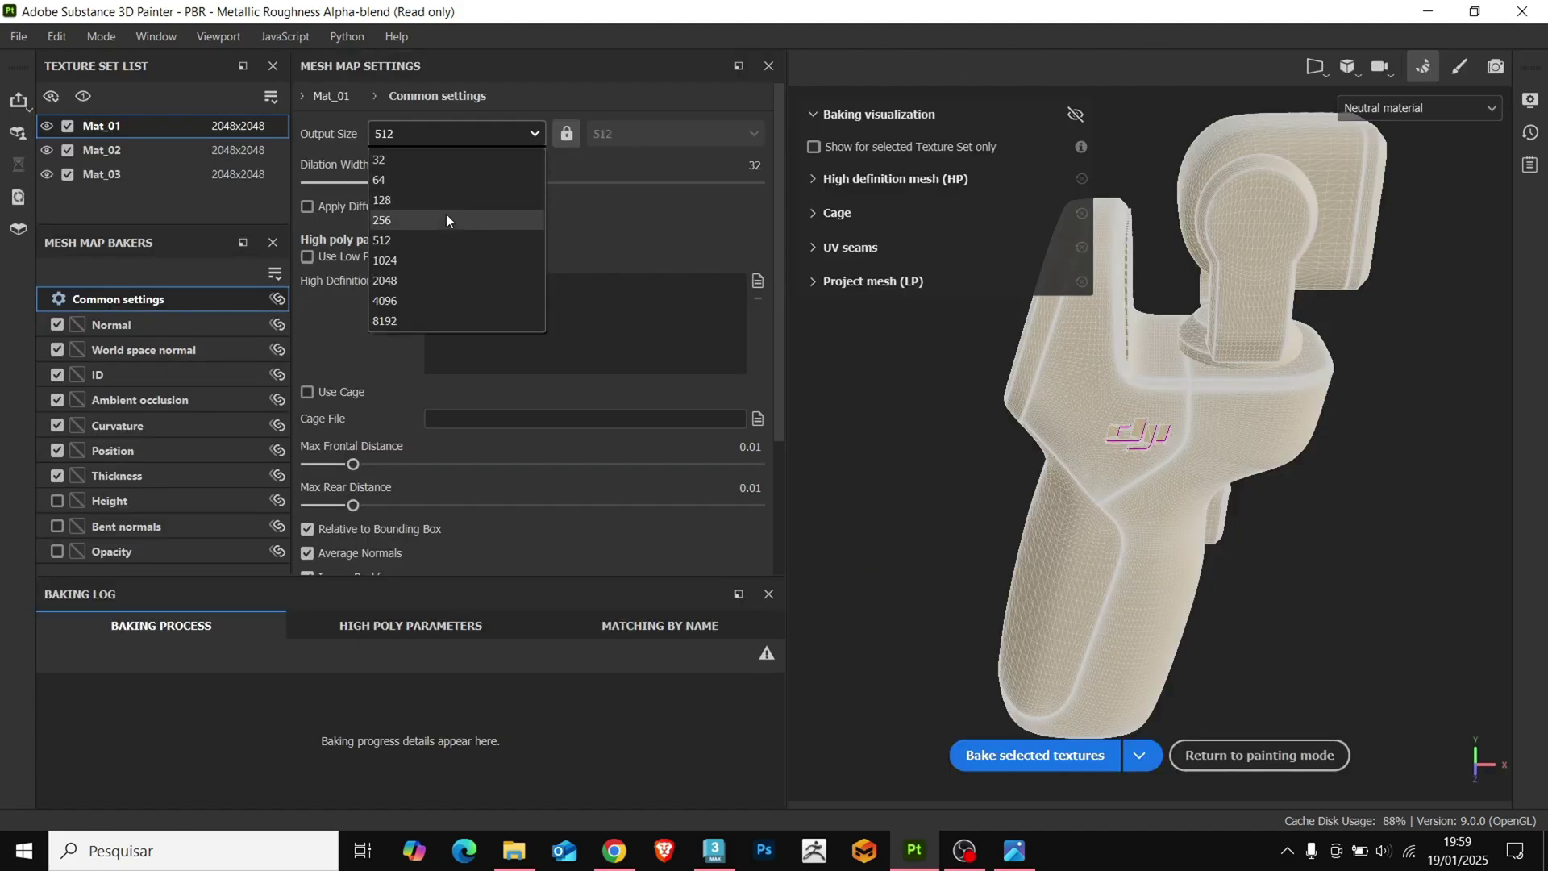
click(421, 279)
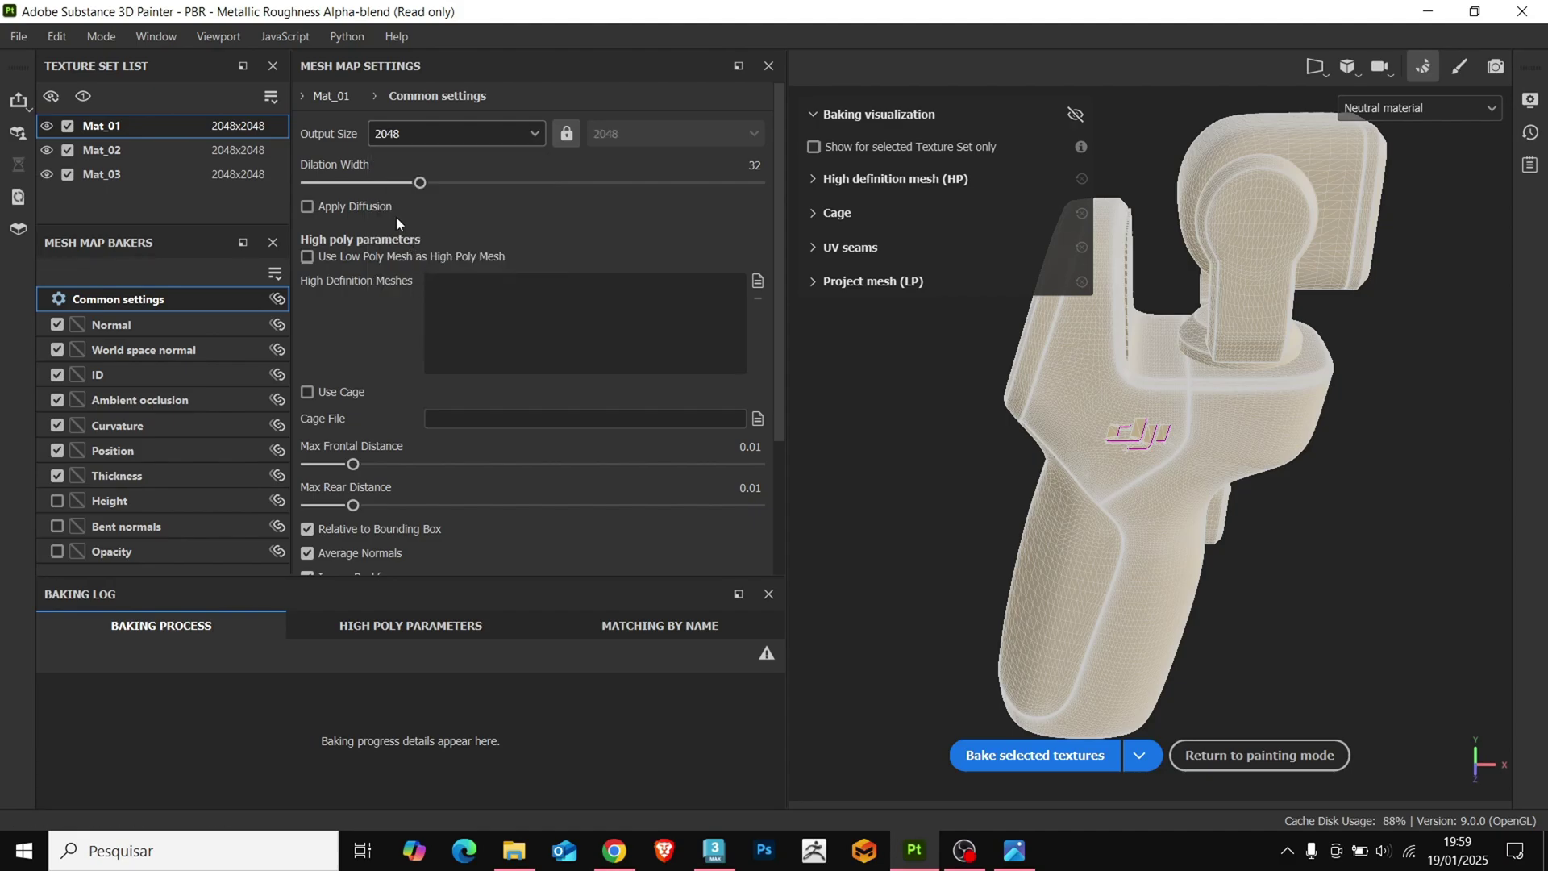
click(301, 97)
click(301, 97)
Step: Set the ambient occlusion secondary rays to 128 and bake the mesh maps of all three texture sets
scroll(311, 323, down, 3)
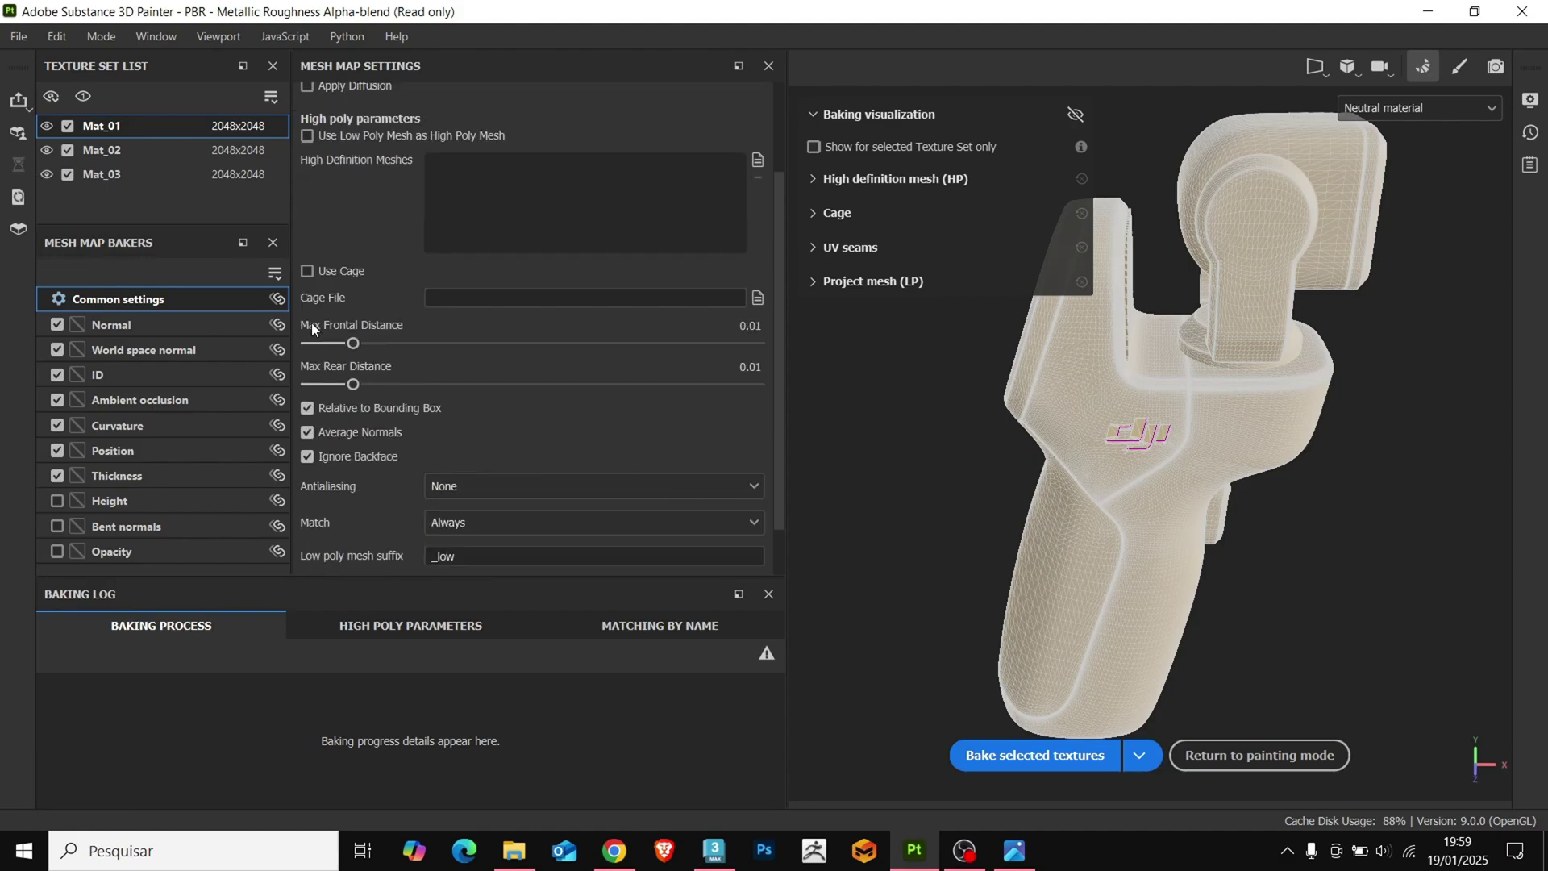
click(162, 400)
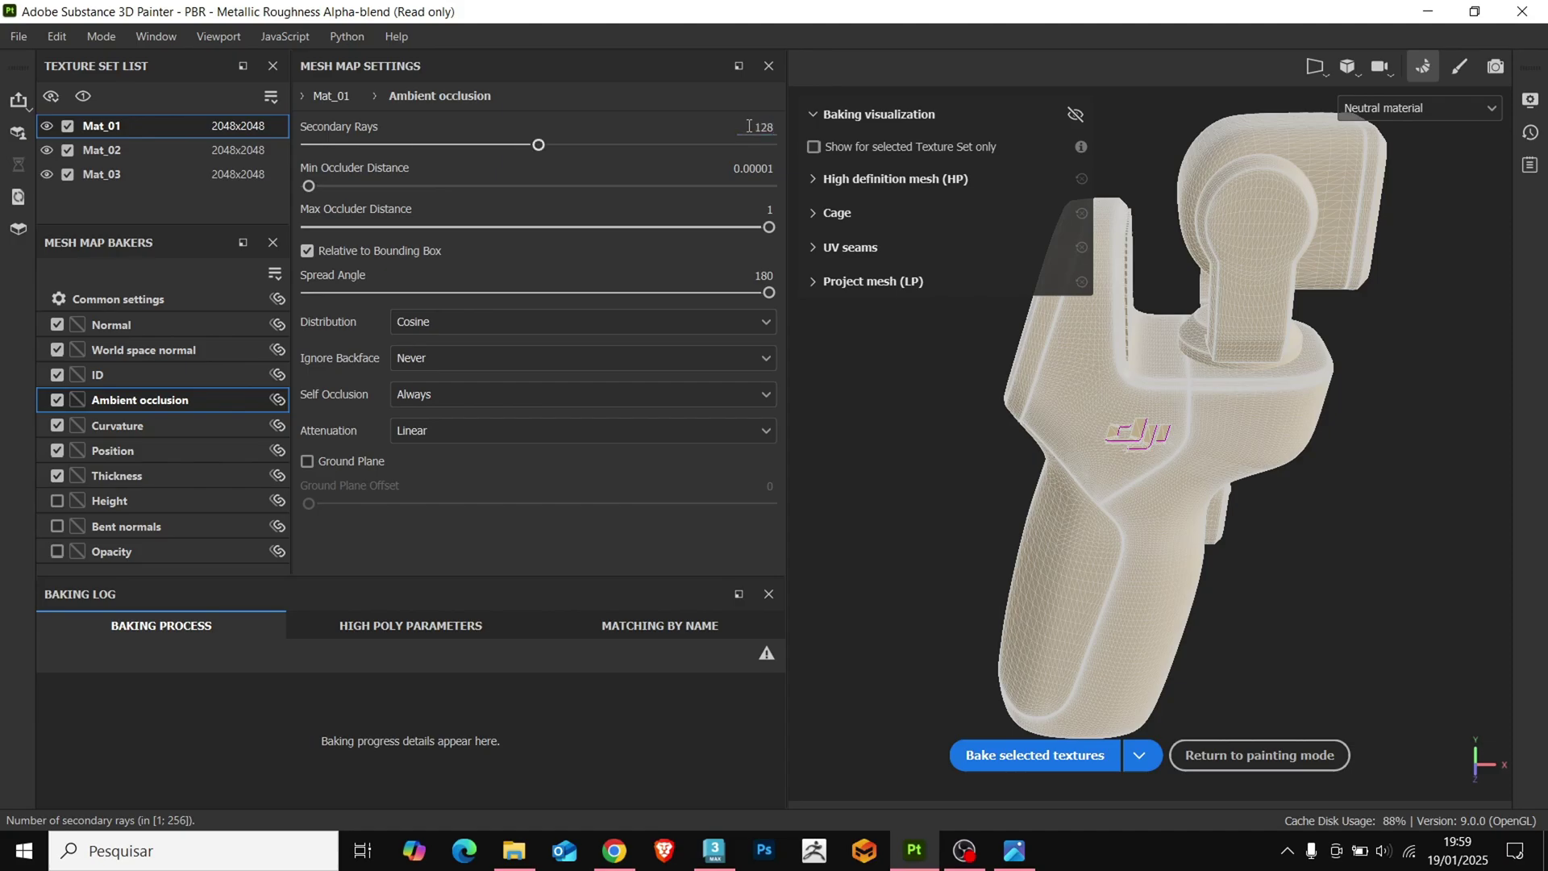
click(1066, 753)
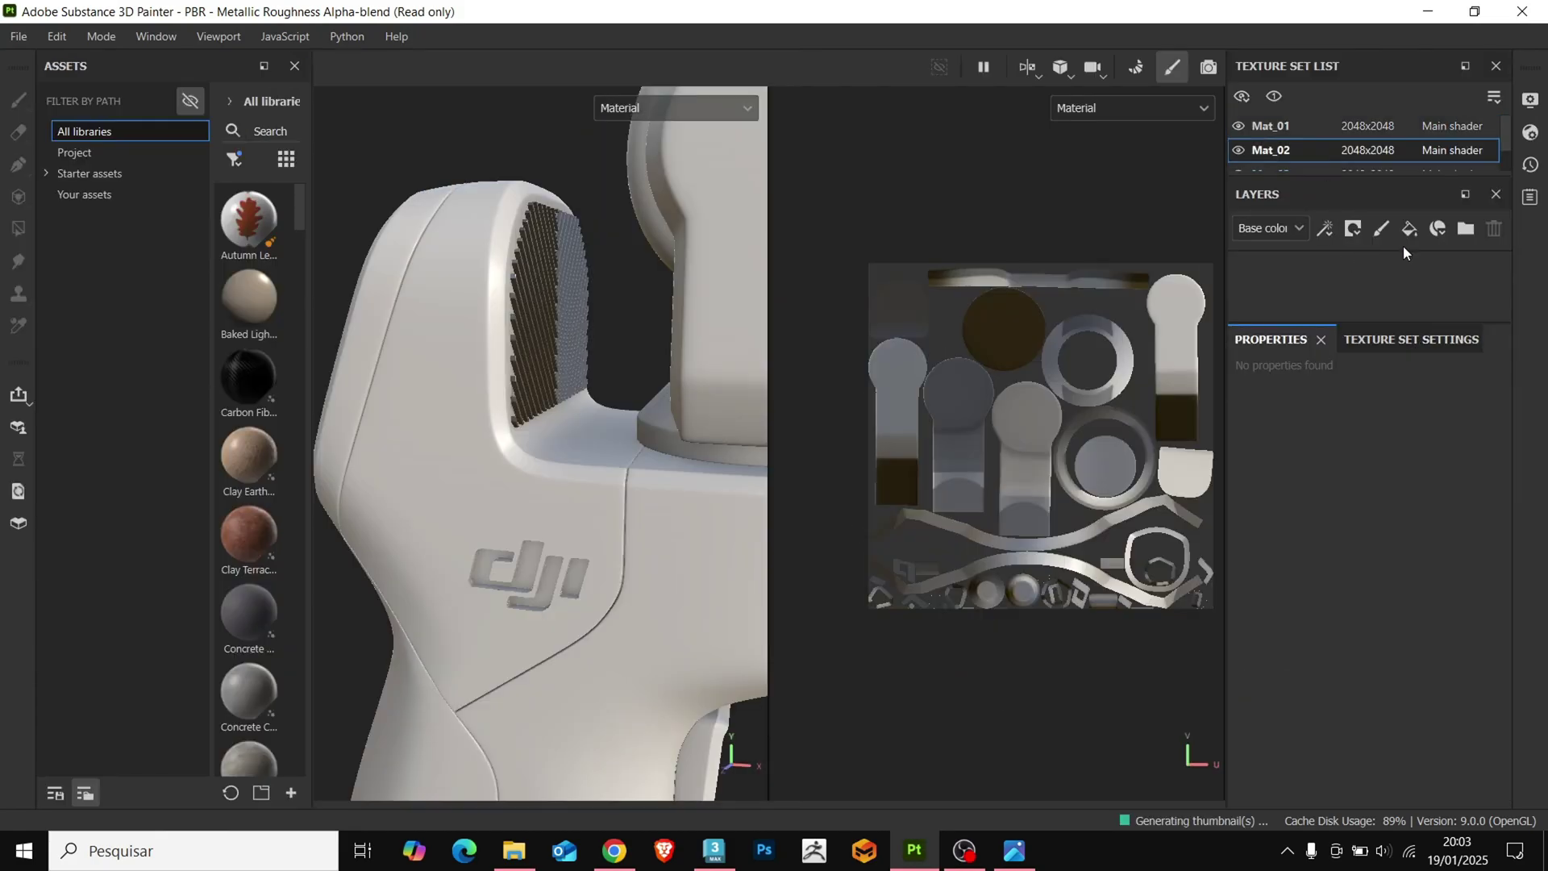
Step: Add a fill layer to Mat_02 and set its base color to dark gray 585858
click(1410, 230)
click(1323, 437)
drag(1139, 567, 1105, 645)
Step: Examine the fill color on the gimbal arm, logo and trigger button from several angles
scroll(562, 444, down, 3)
alt+middle_drag(562, 445, 517, 404)
scroll(562, 419, down, 2)
mouse_move(625, 435)
alt+mouse_down()
mouse_move(519, 443)
mouse_move(636, 450)
alt+mouse_up()
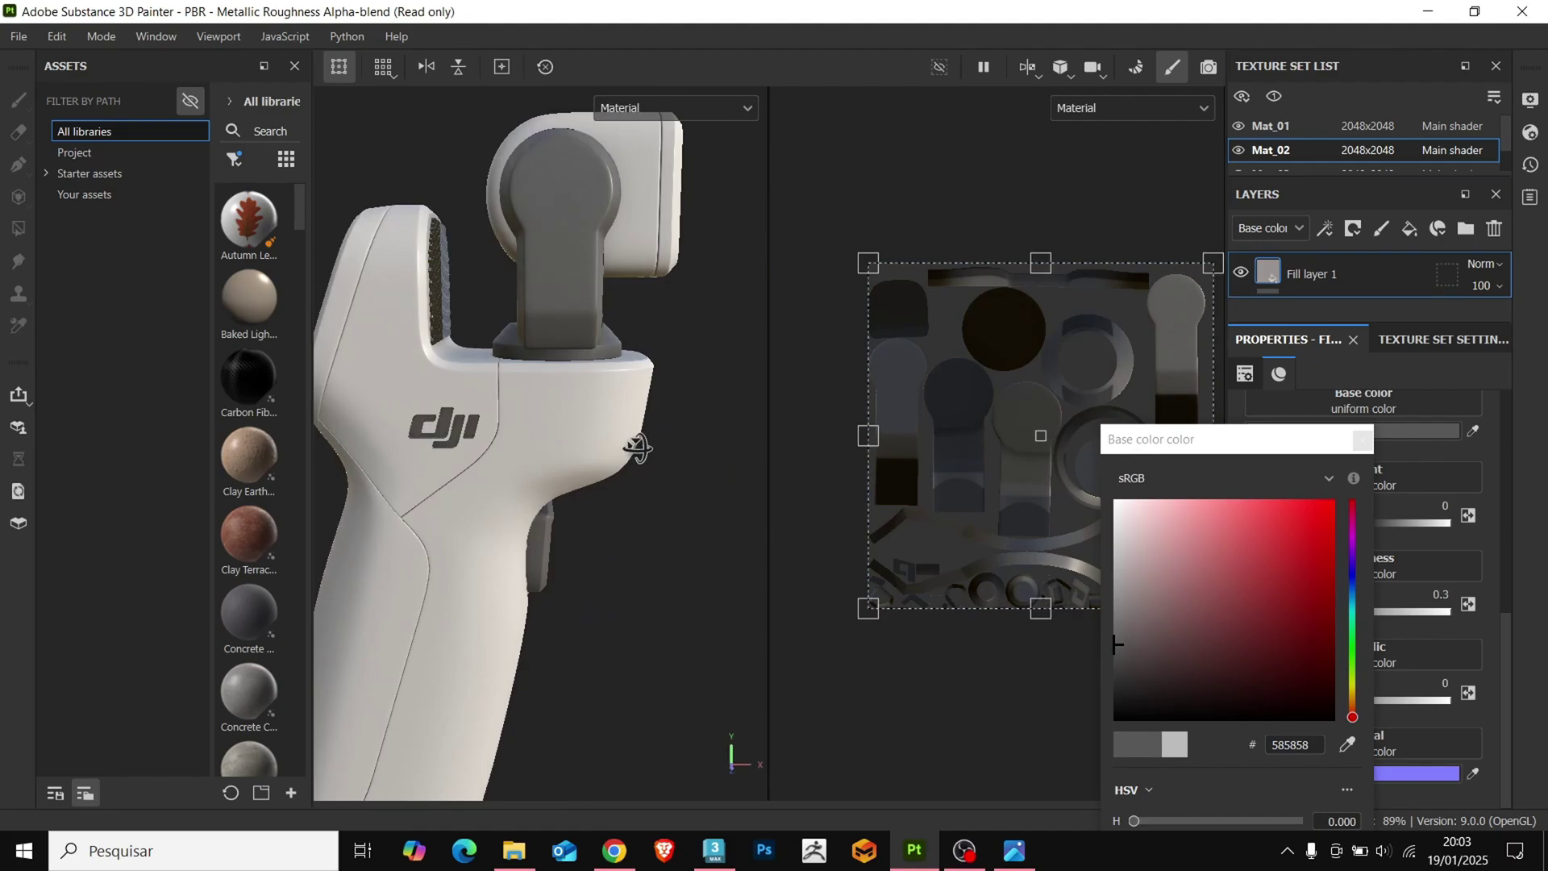
scroll(564, 452, up, 2)
alt+middle_drag(403, 500, 525, 425)
alt+drag(525, 425, 597, 397)
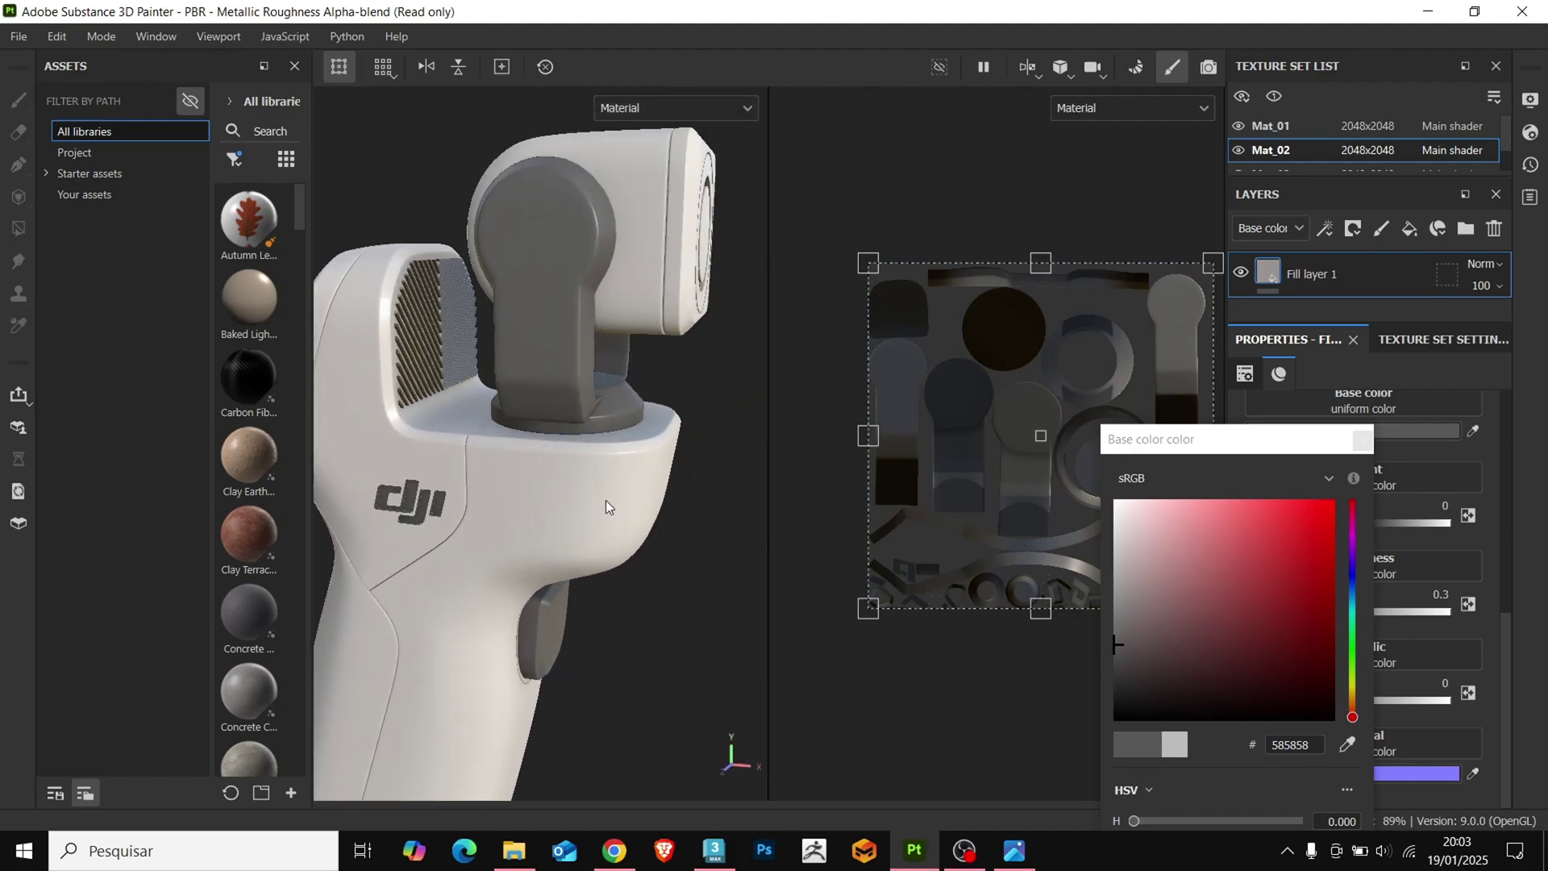
alt+drag(592, 612, 503, 575)
alt+middle_drag(503, 575, 511, 554)
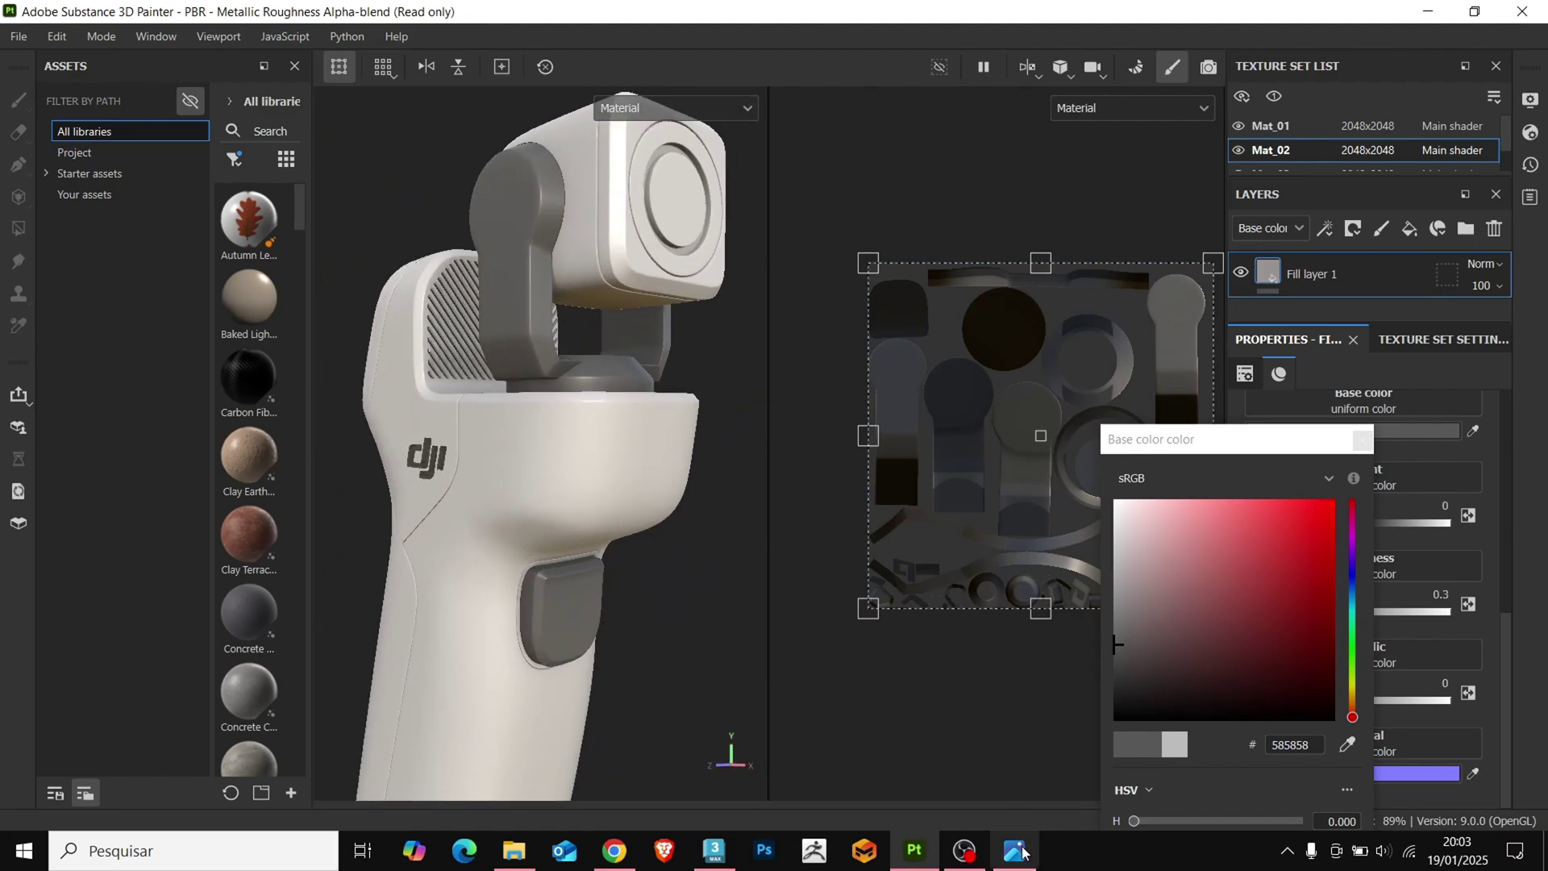
Step: Examine the trigger button, handle surface and vent grille in the reference photo, then minimize the photo
click(1015, 850)
scroll(658, 588, up, 10)
drag(675, 573, 691, 387)
scroll(626, 536, down, 8)
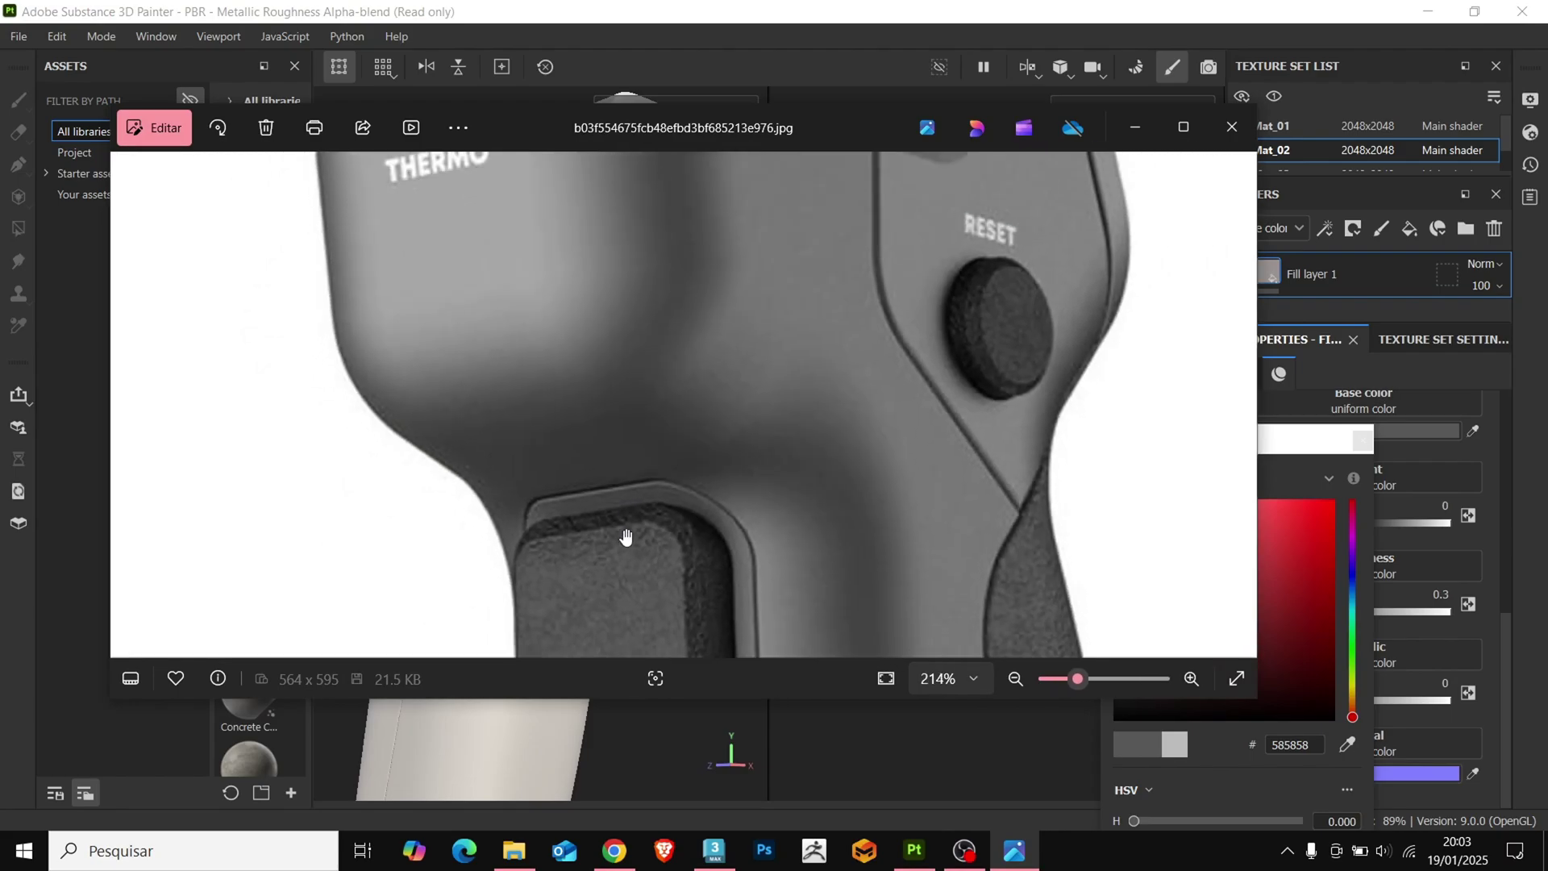
drag(643, 249, 639, 423)
scroll(638, 421, up, 3)
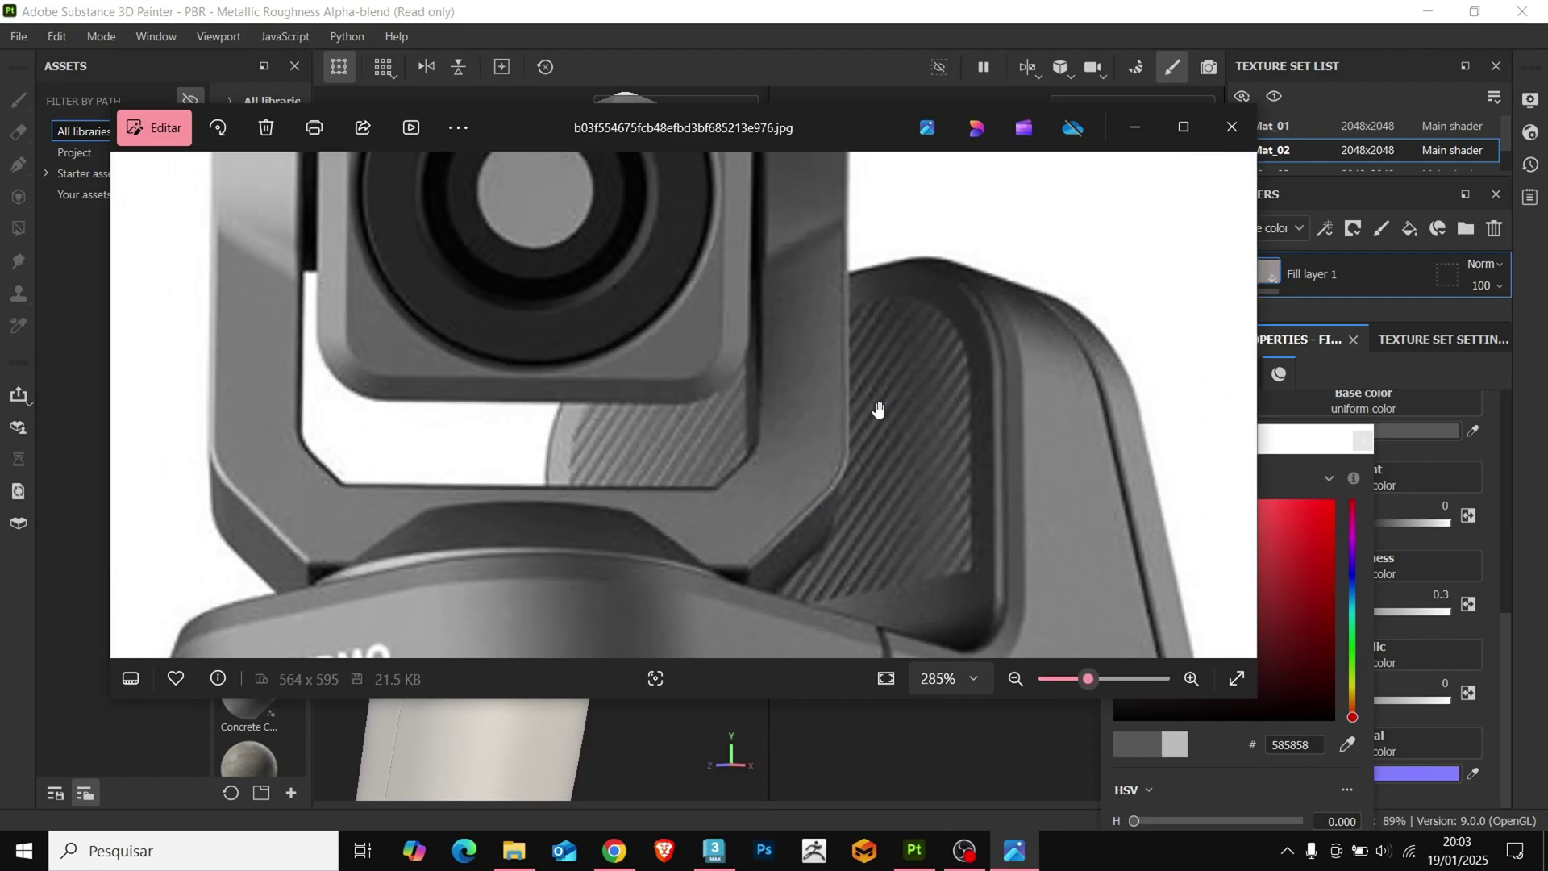
click(1134, 127)
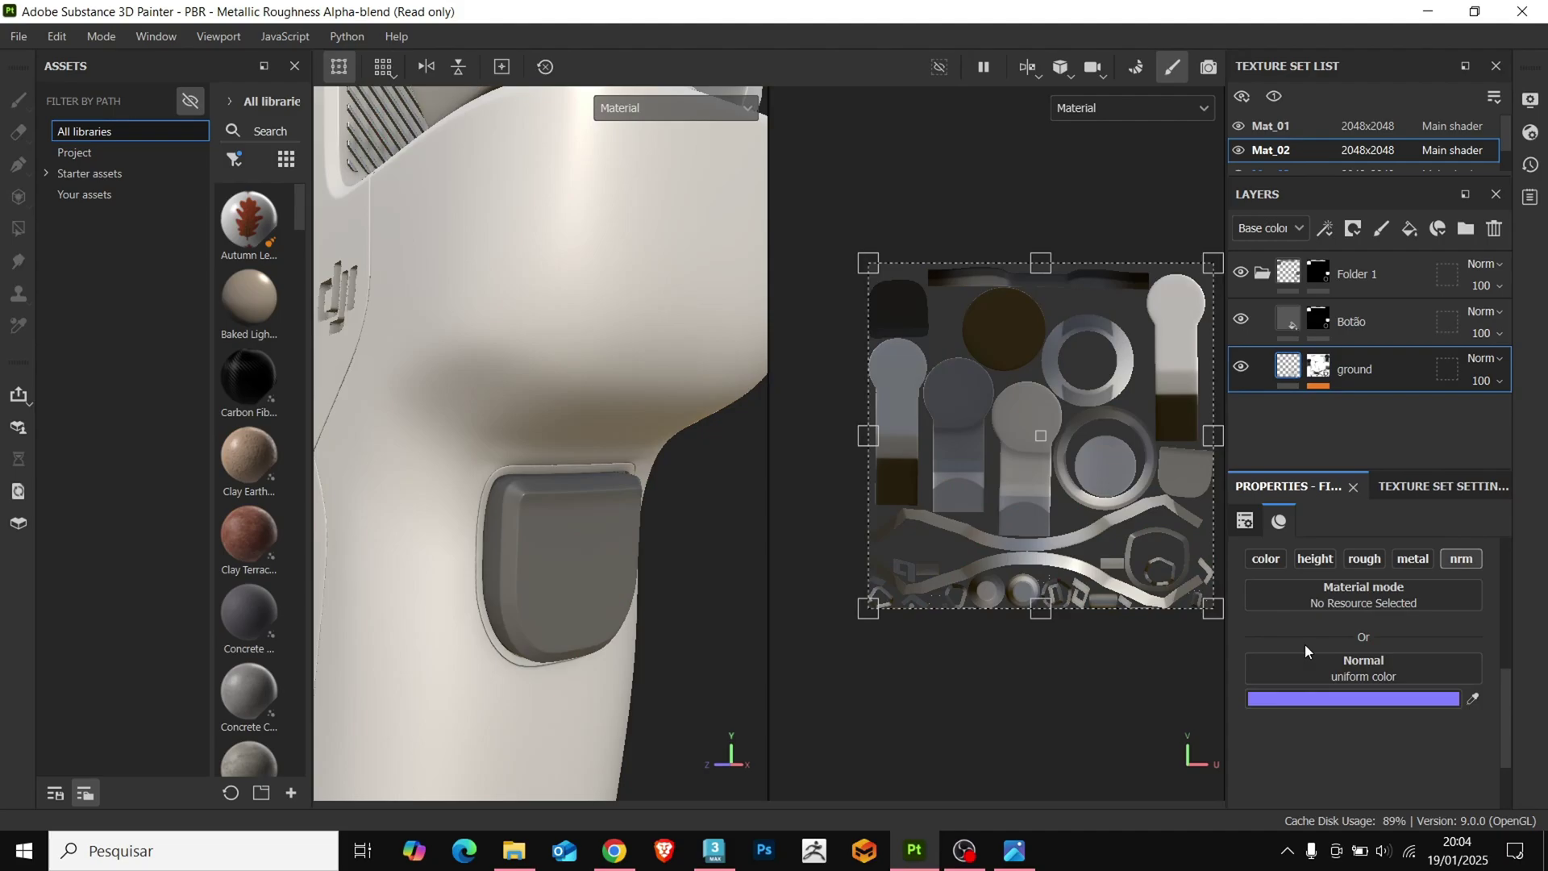
Step: Enable the height channel on the ground fill layer and compare the textured trigger button with the reference photo
click(1315, 597)
scroll(504, 595, up, 3)
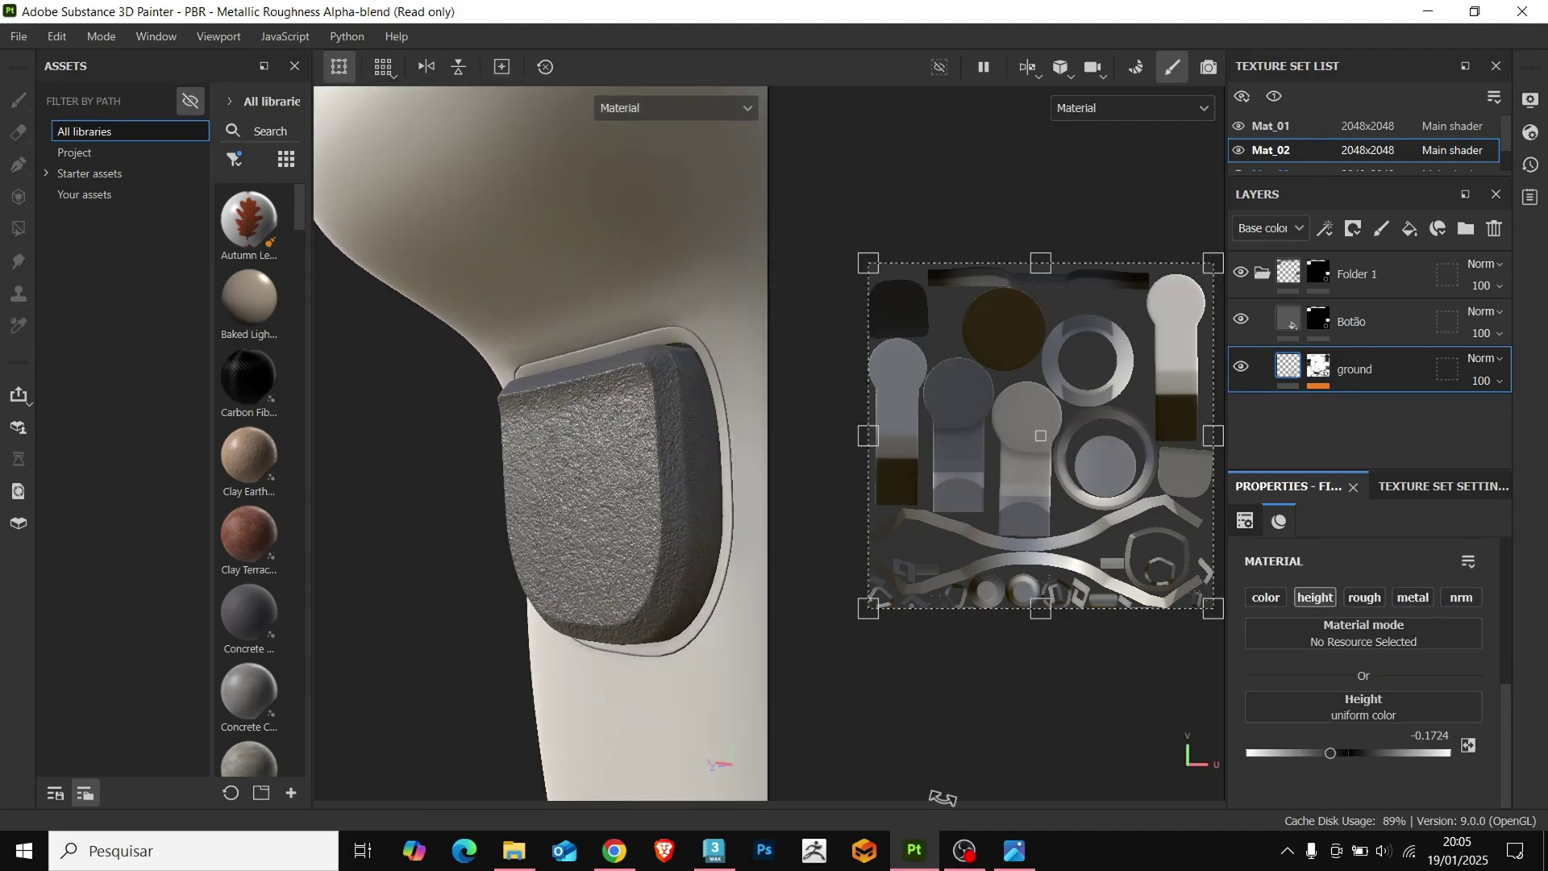
click(1017, 853)
scroll(652, 325, down, 5)
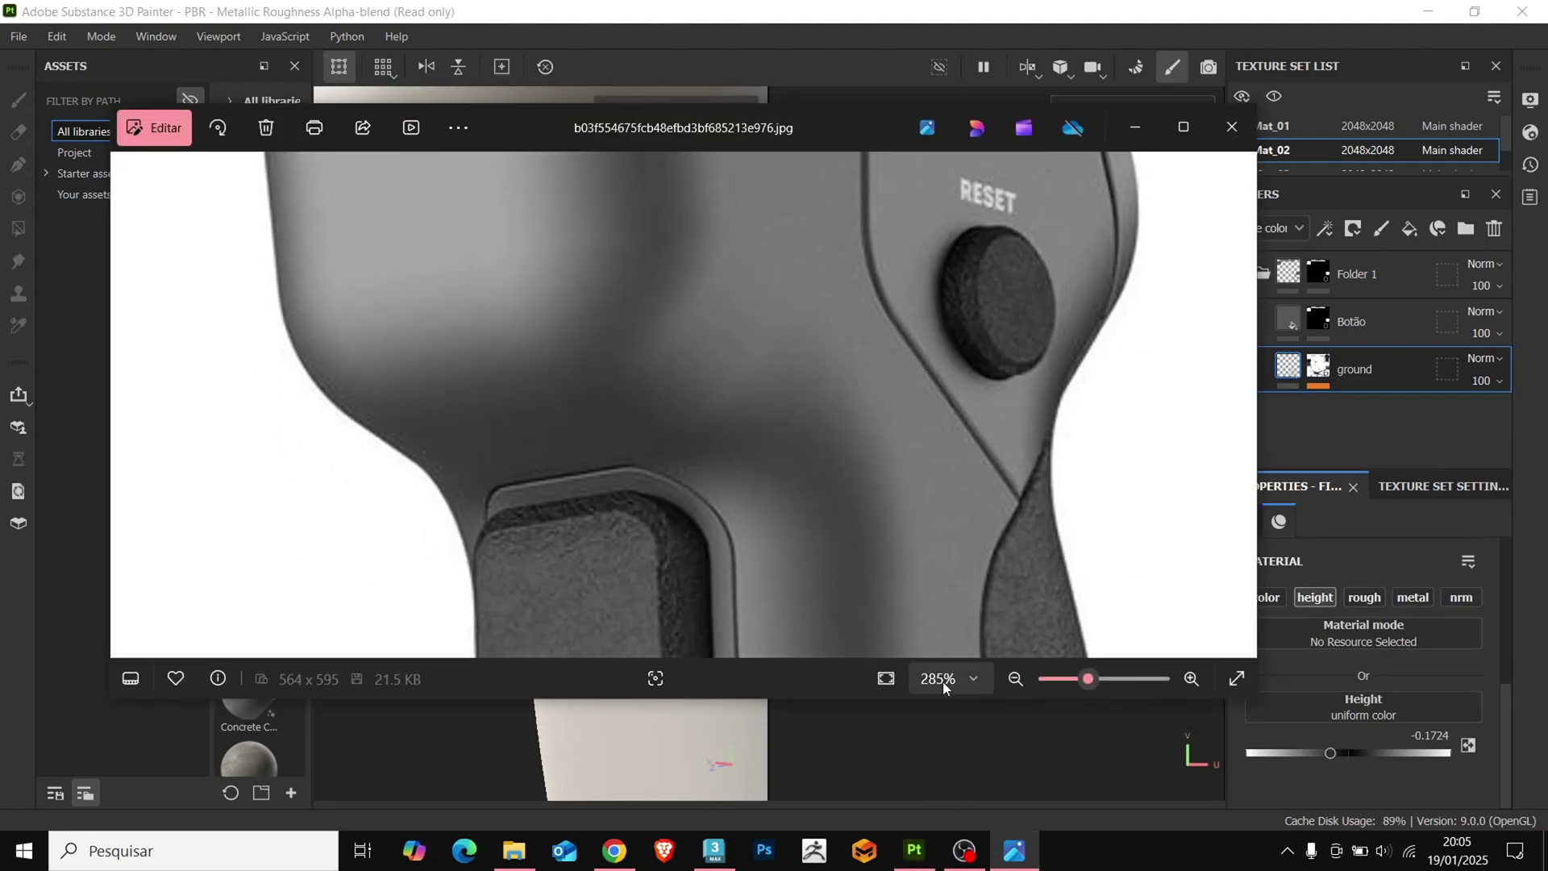
Step: Hide the reference photo and copy the Dirt Colored folder from Mat_02 into Mat_03 with a cleared black mask
click(1014, 851)
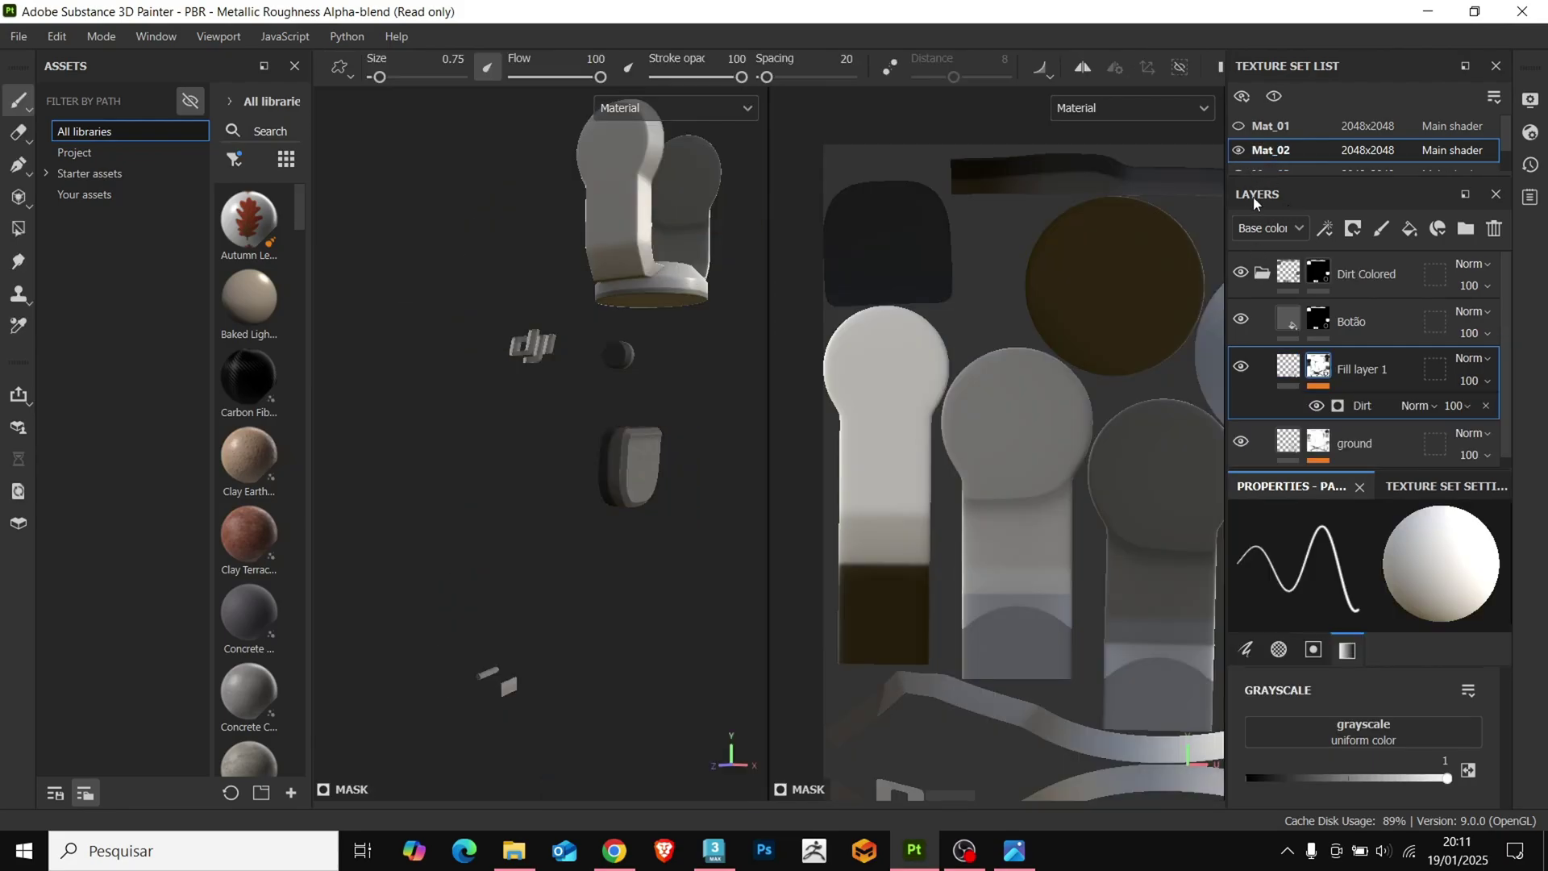
click(1337, 272)
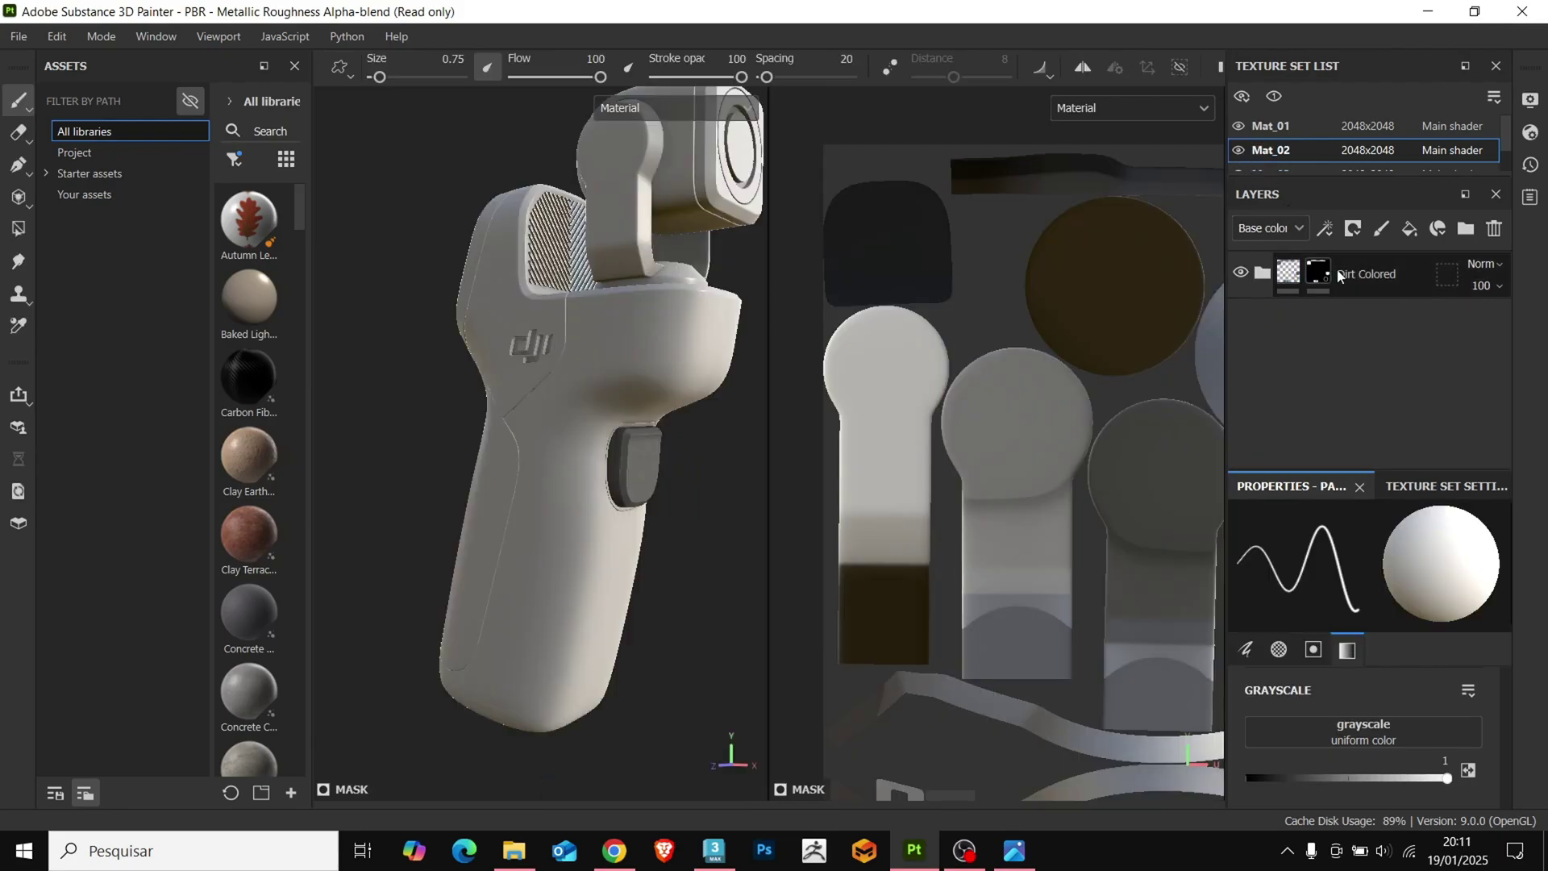
click(1277, 170)
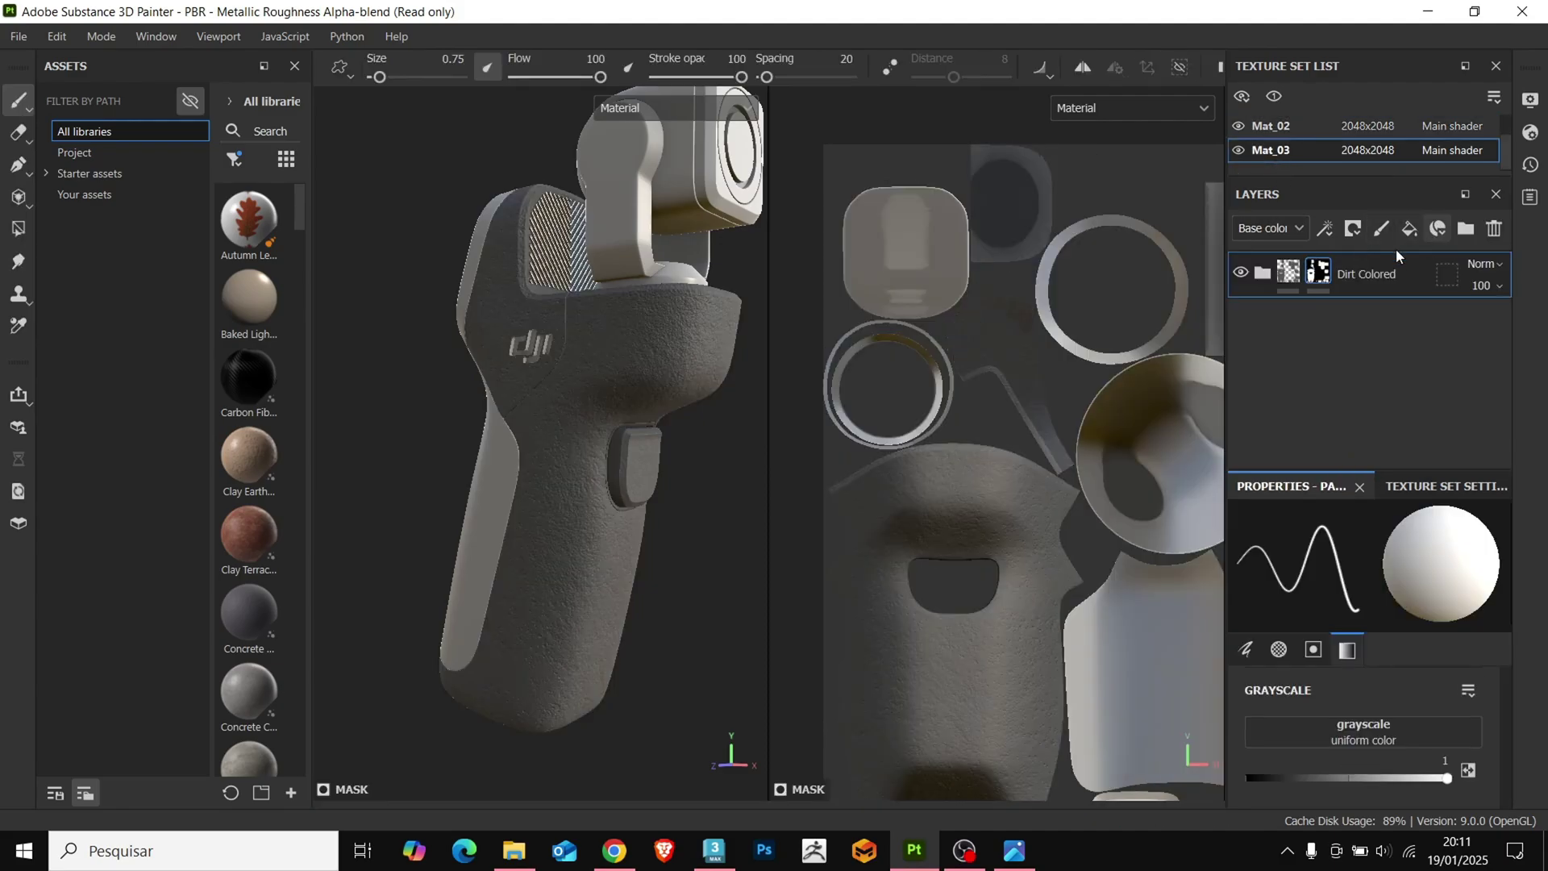
right_click(1346, 269)
click(1154, 44)
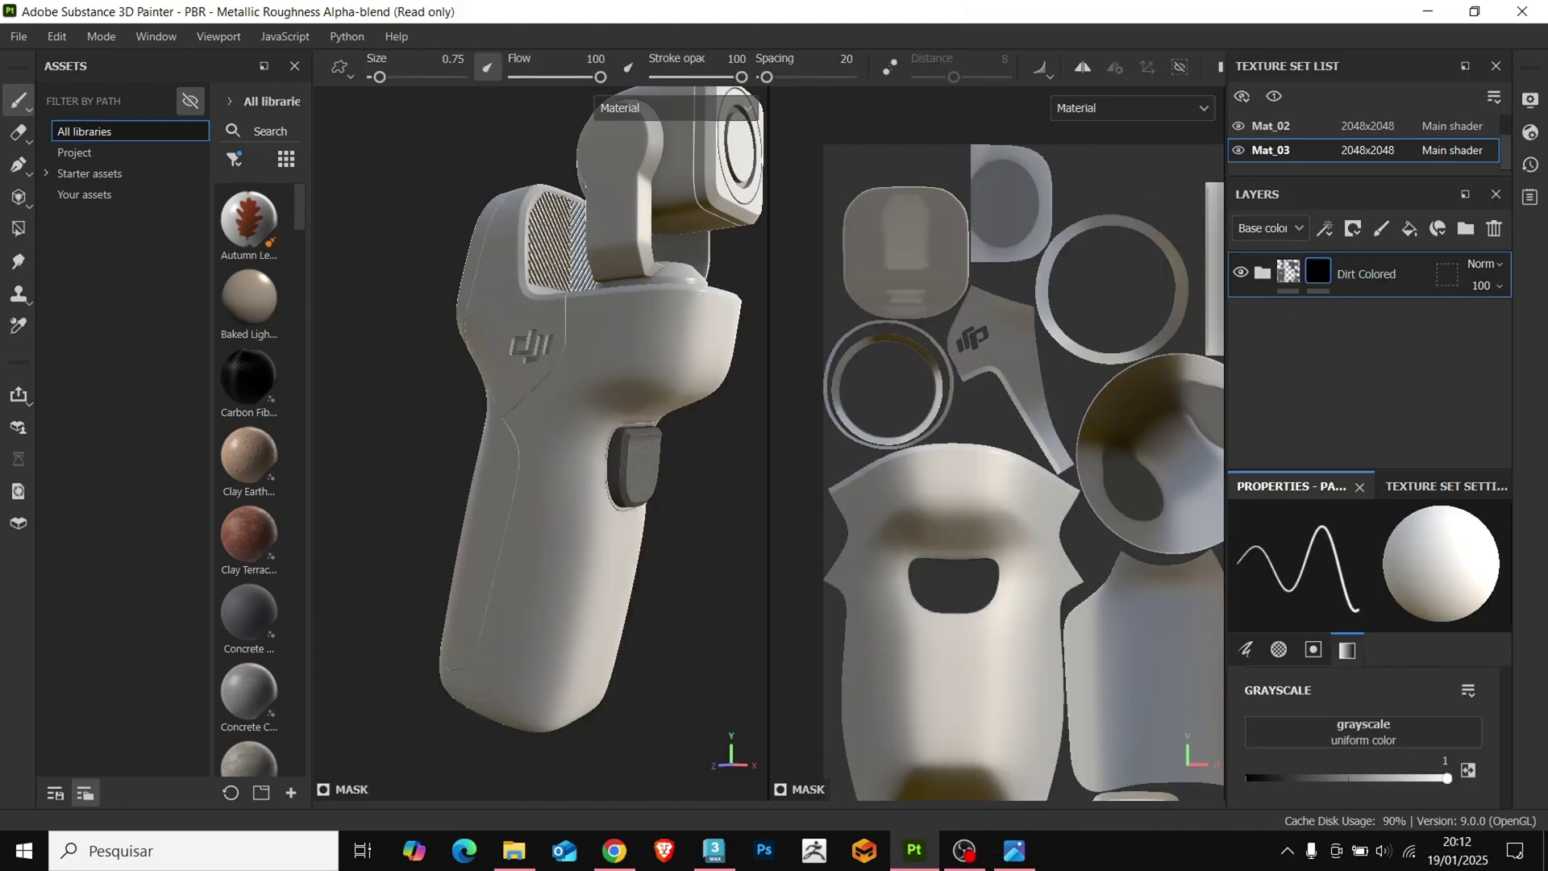
Step: Polygon-fill the Dirt Colored mask over the handle grip in Mat_03 and clear the Botão layer's mask to black
key(4)
click(1057, 537)
click(1137, 44)
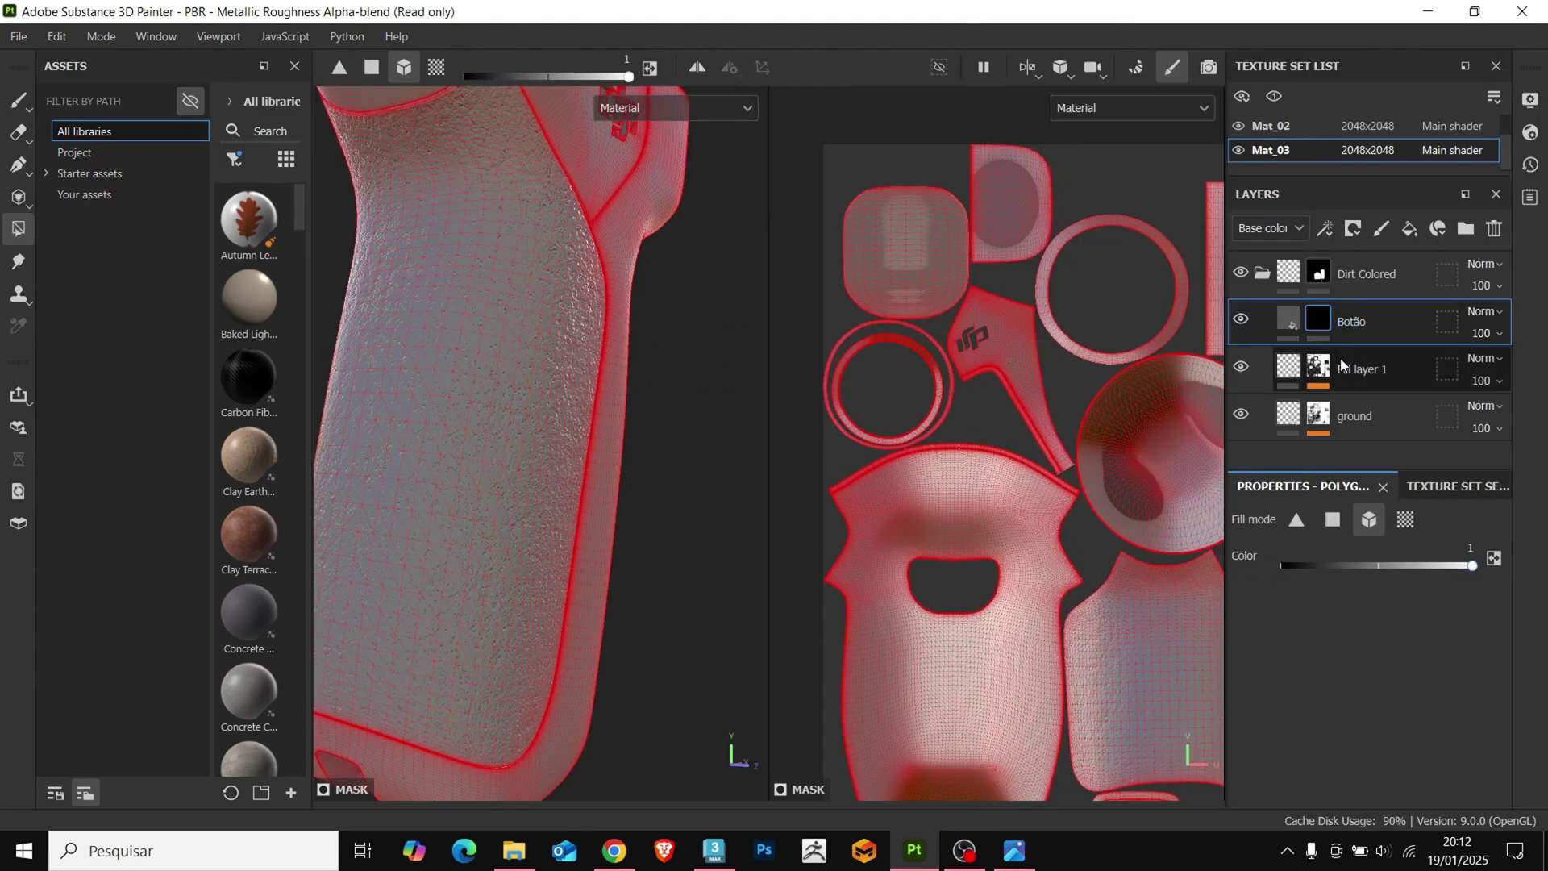
click(370, 335)
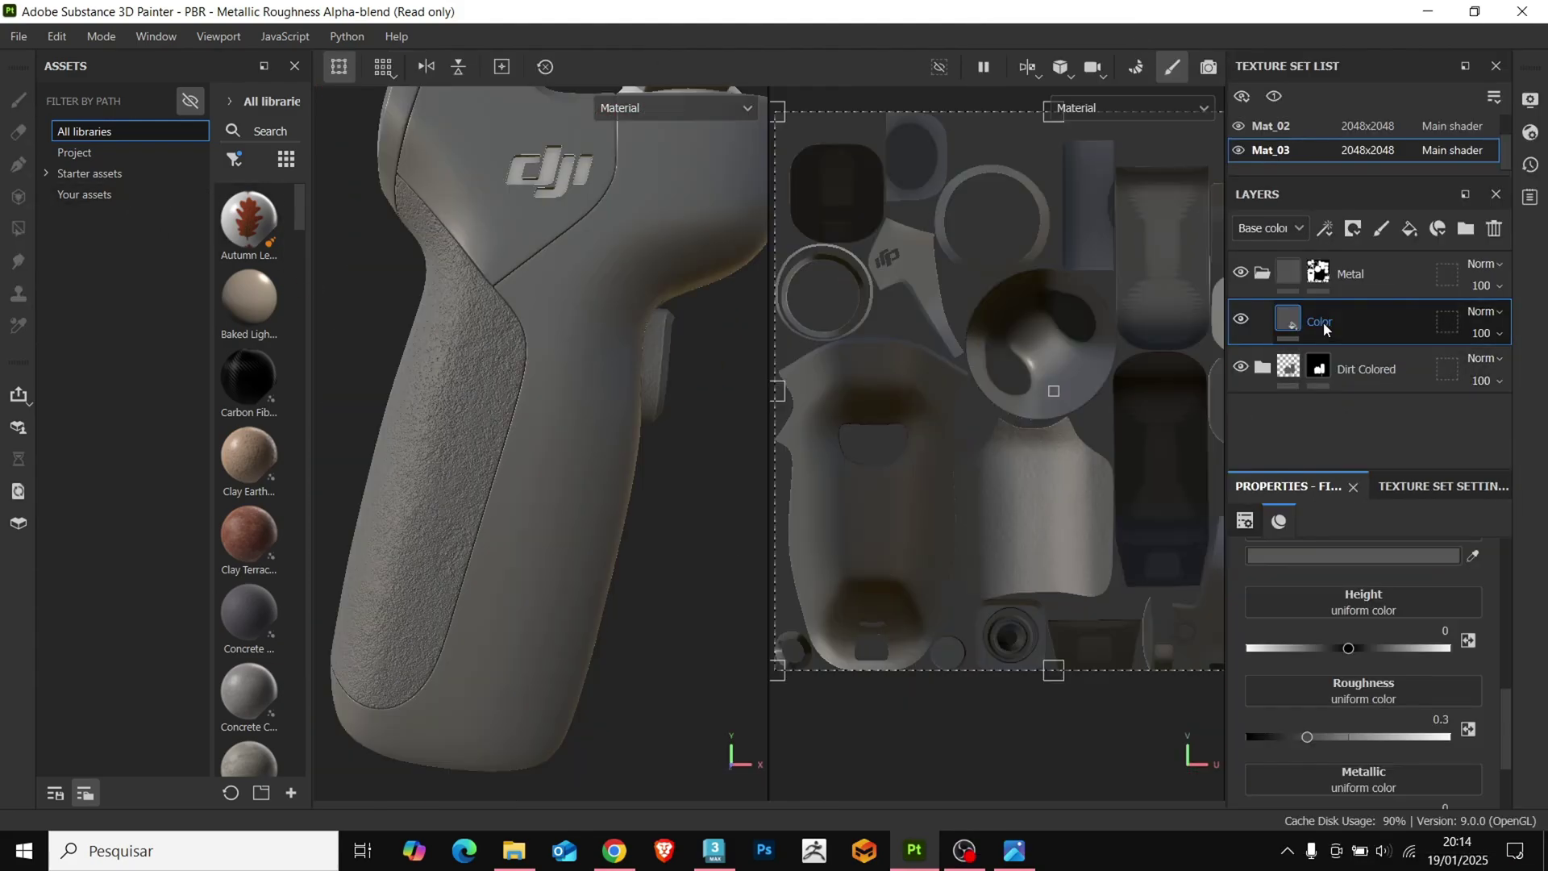
Step: Fine-tune the height of the Dirt layer in the Metal folder and examine the grain on the body surface
right_click(1323, 322)
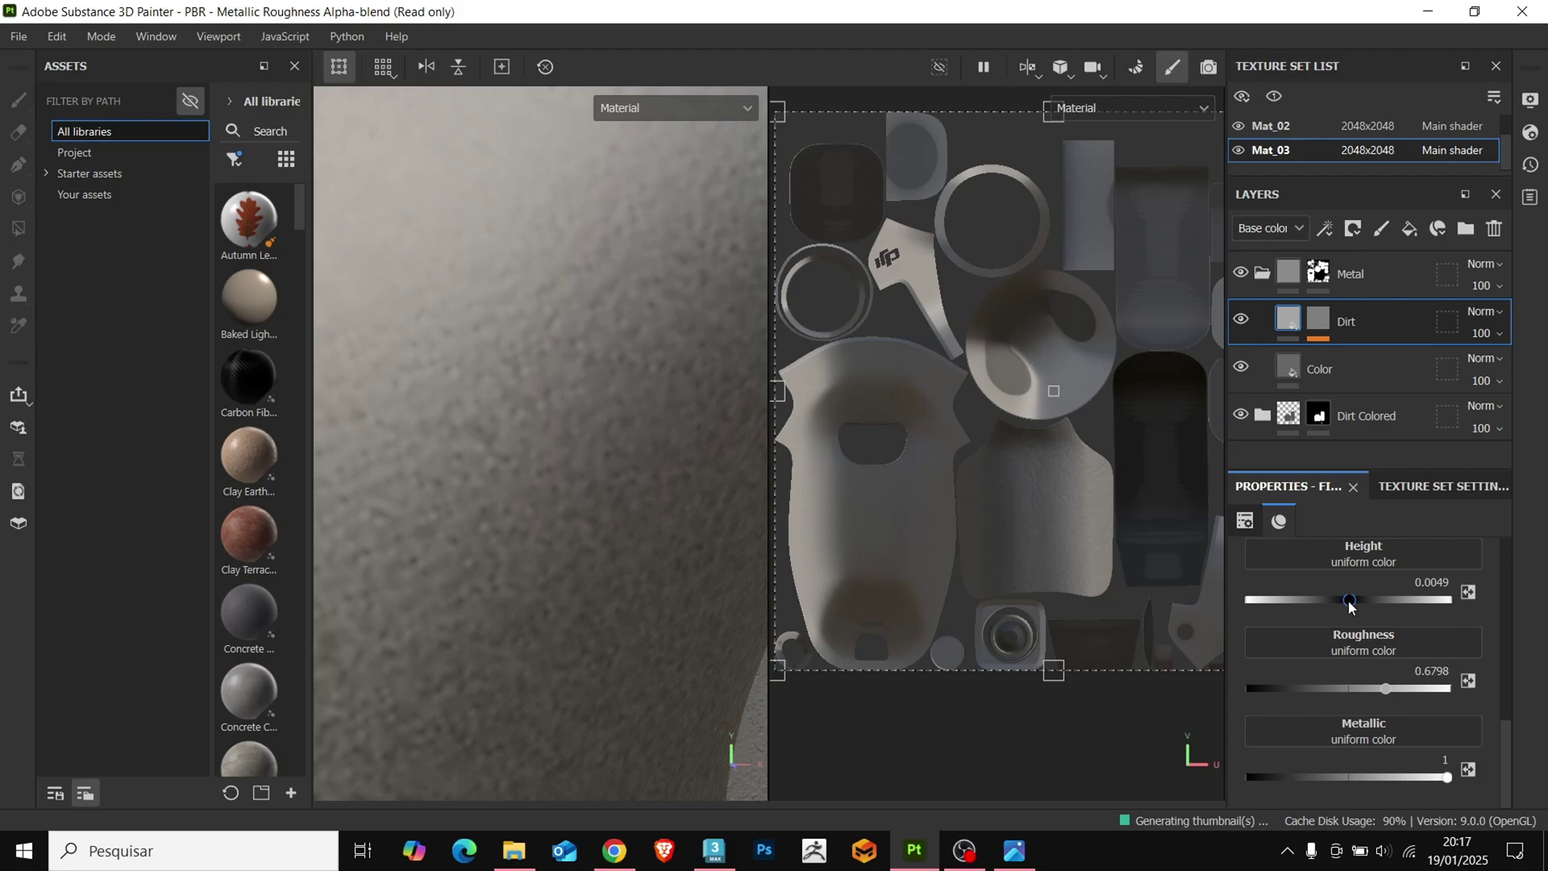
drag(1351, 606, 1345, 603)
scroll(629, 470, down, 10)
alt+drag(629, 470, 525, 435)
scroll(525, 435, up, 4)
scroll(525, 441, up, 3)
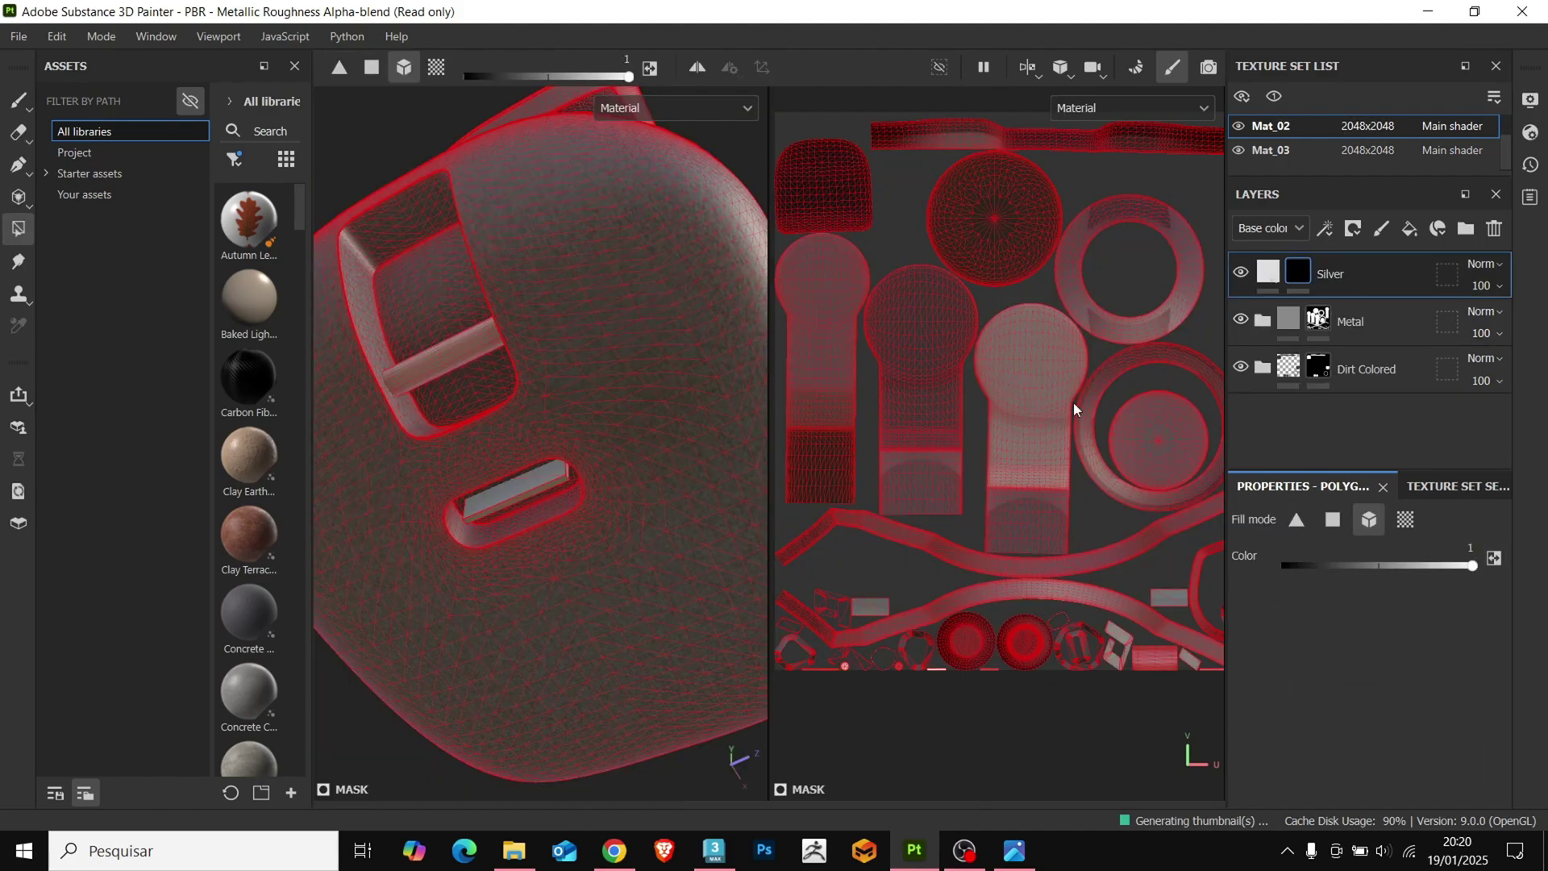
Step: Select the Silver layer's mask in Mat_02 for filling the small parts in the handle's bottom slots
click(1269, 272)
alt+drag(626, 543, 536, 490)
scroll(587, 518, up, 5)
click(1298, 273)
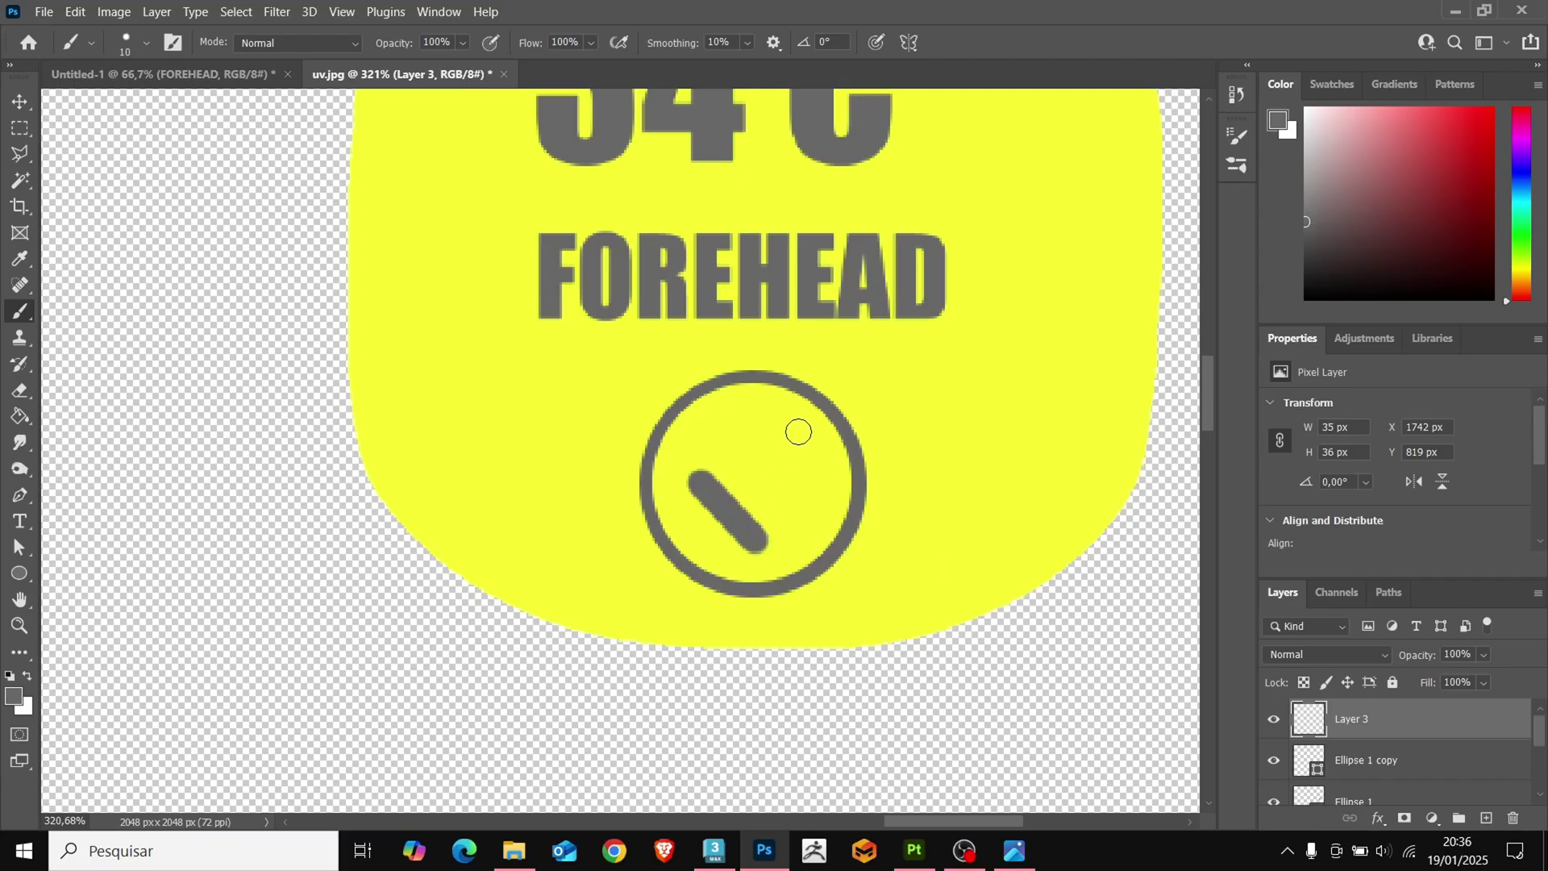
Step: Complete the check mark's long stroke inside the circle below FOREHEAD and adjust the mark with a free transform
shift+click(807, 425)
key(ctrl+t)
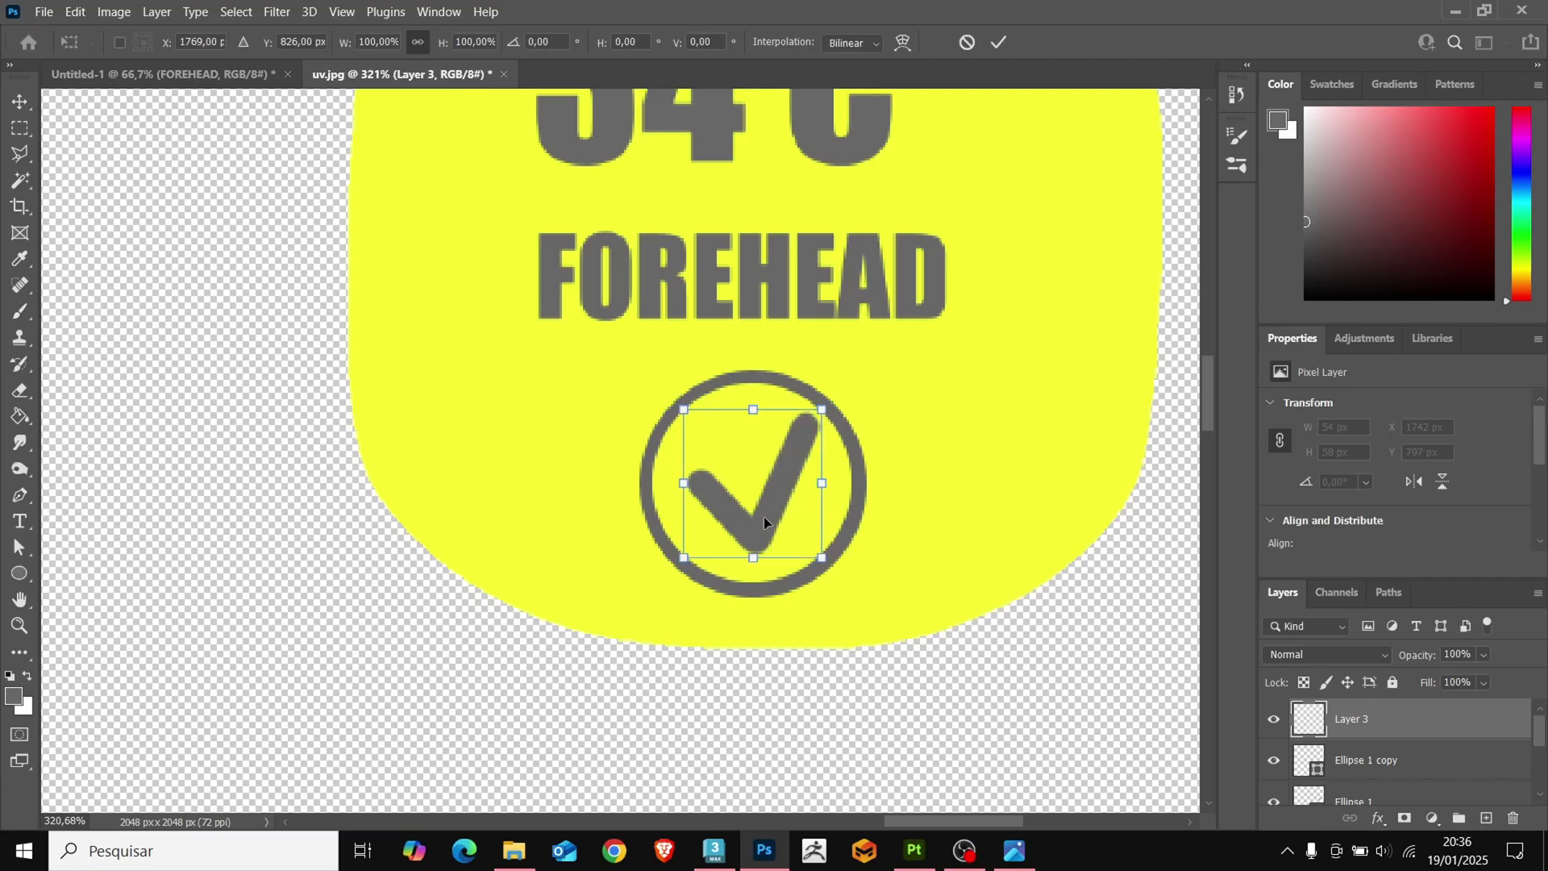
drag(835, 395, 872, 379)
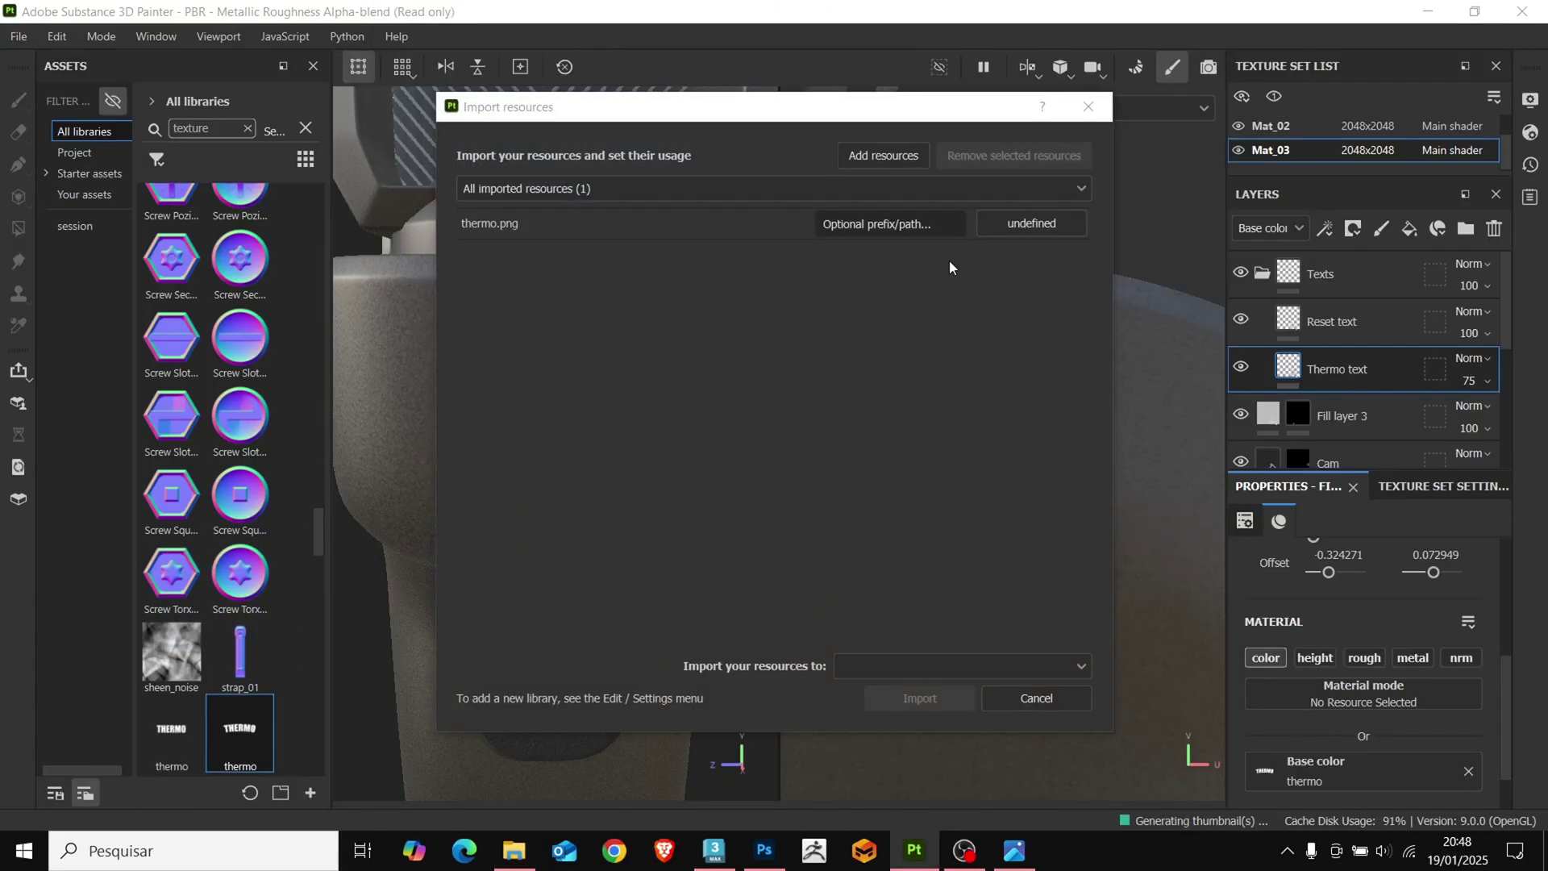
Step: Import thermo.png as a texture resource
click(1032, 223)
click(1037, 432)
click(919, 698)
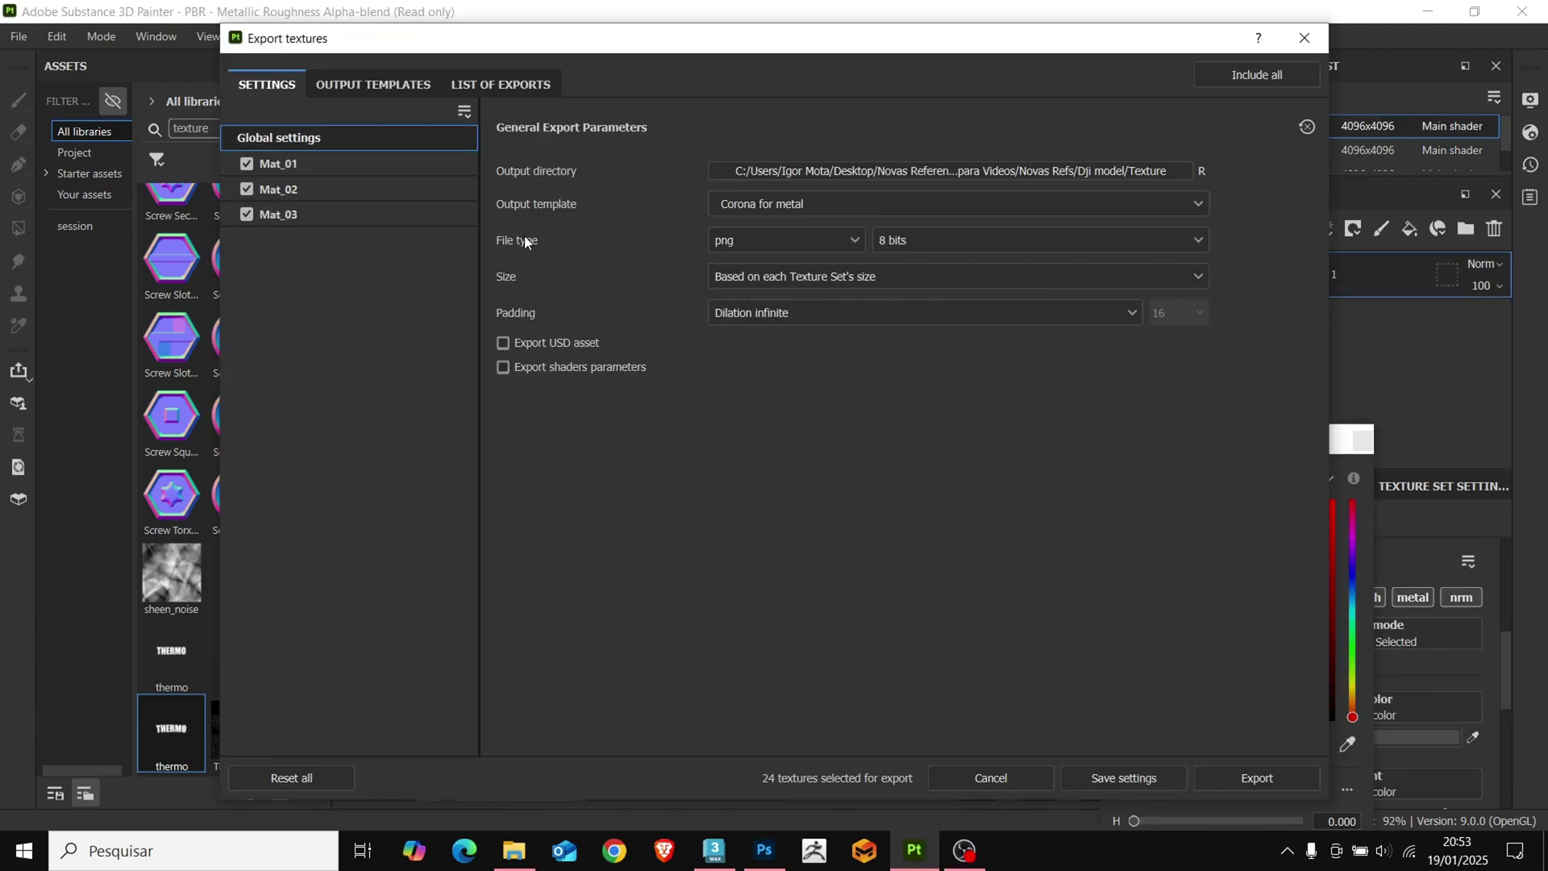
Step: Choose the export size in the global settings and export the textures of Mat_01, Mat_02 and Mat_03
click(413, 161)
click(412, 140)
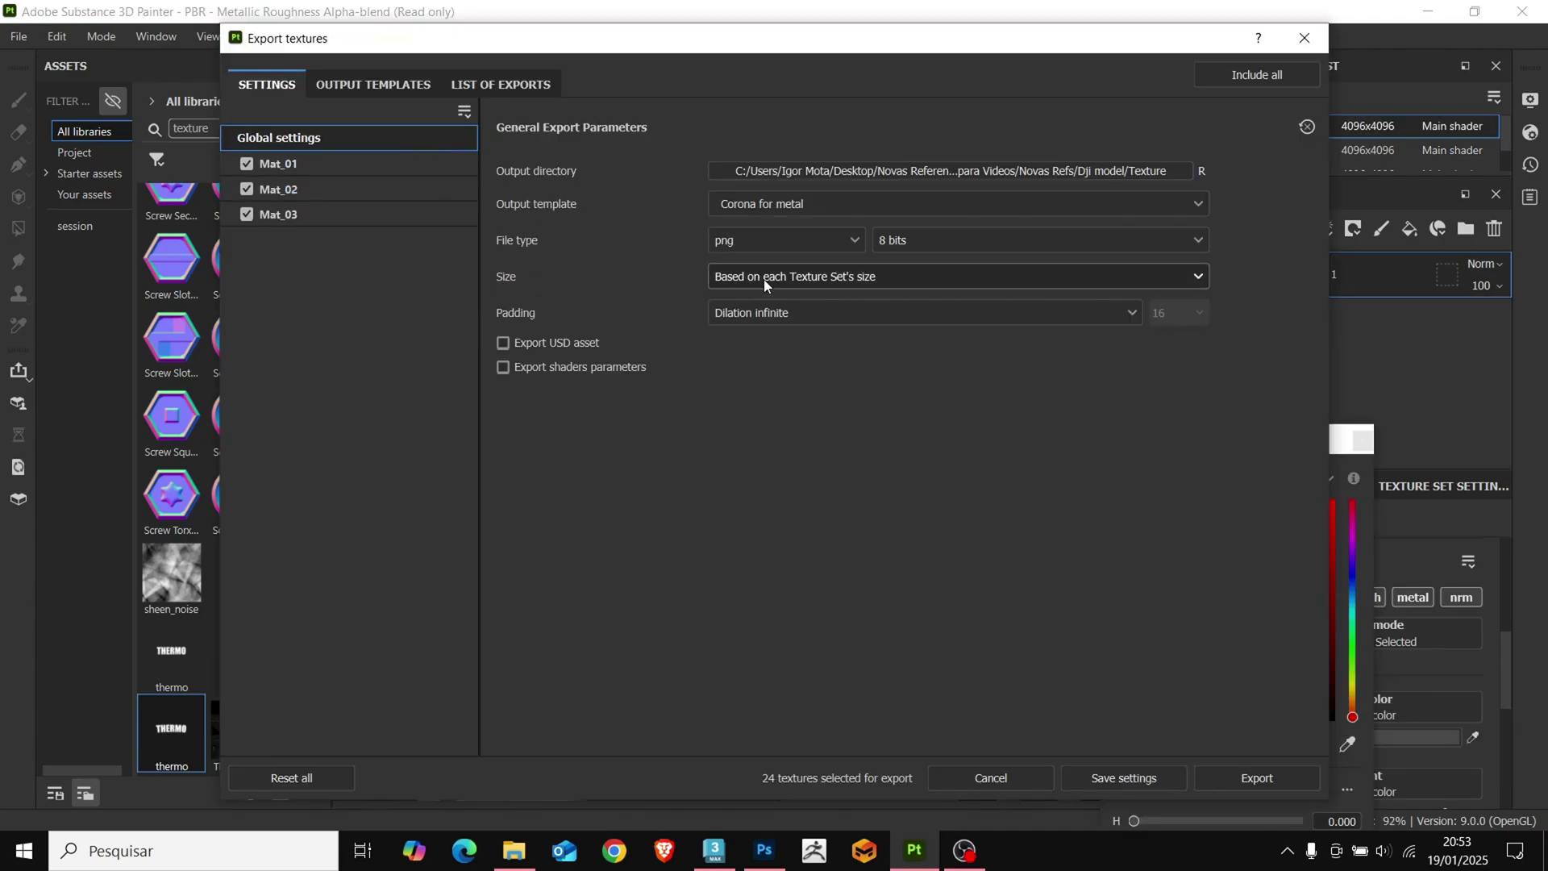
click(763, 278)
click(753, 453)
click(1270, 780)
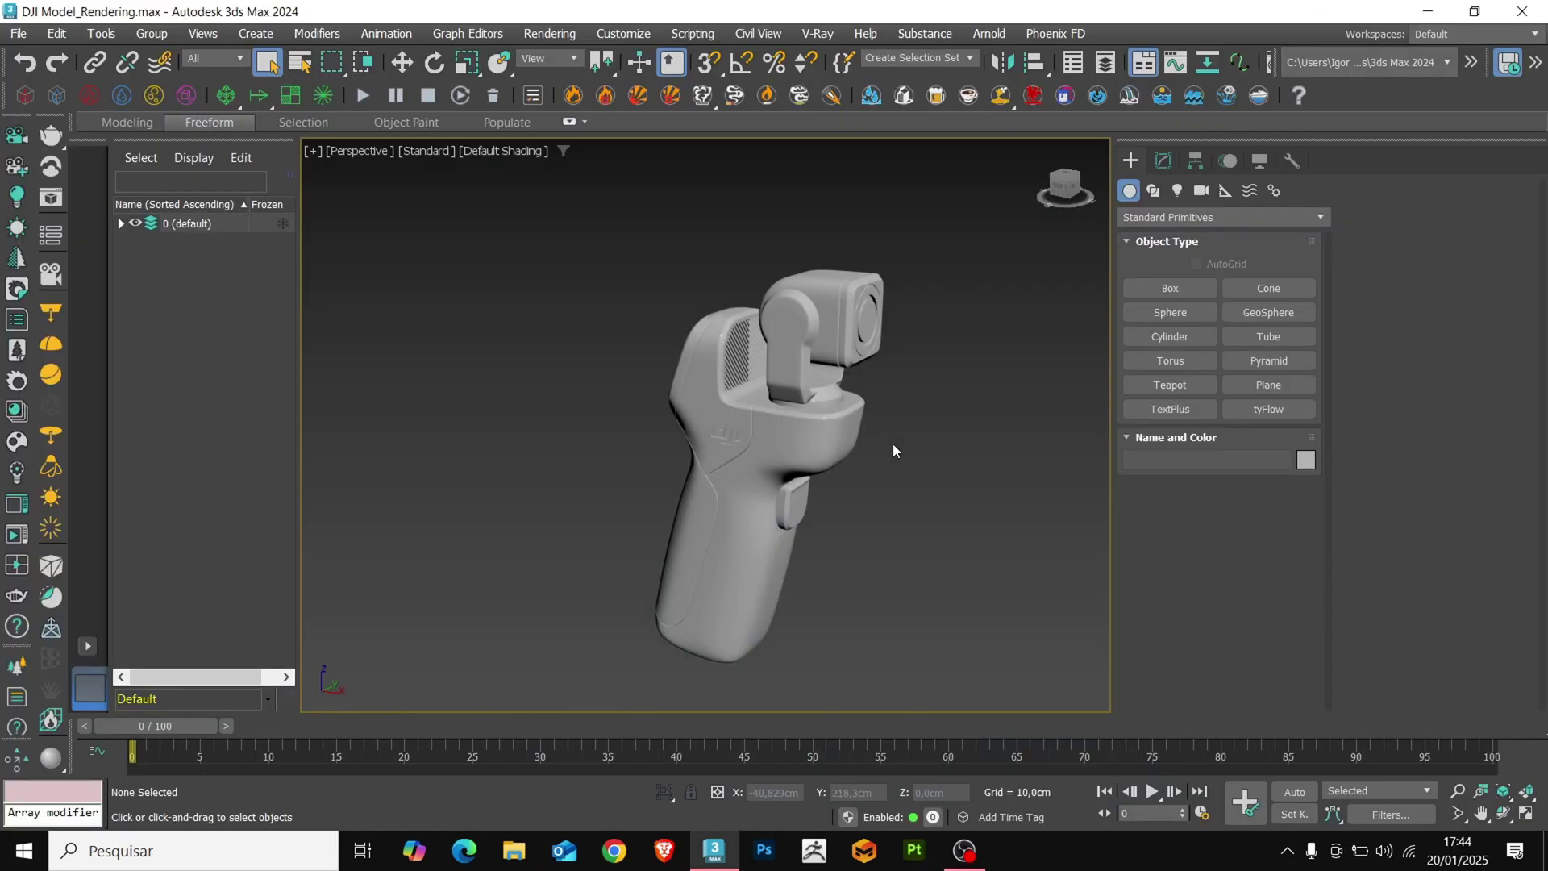
Step: Create a large plane under the camera model and extend its back edge upward into a backdrop wall
mouse_move(893, 443)
alt+middle_down()
mouse_move(830, 524)
mouse_move(902, 515)
mouse_move(871, 516)
alt+middle_up()
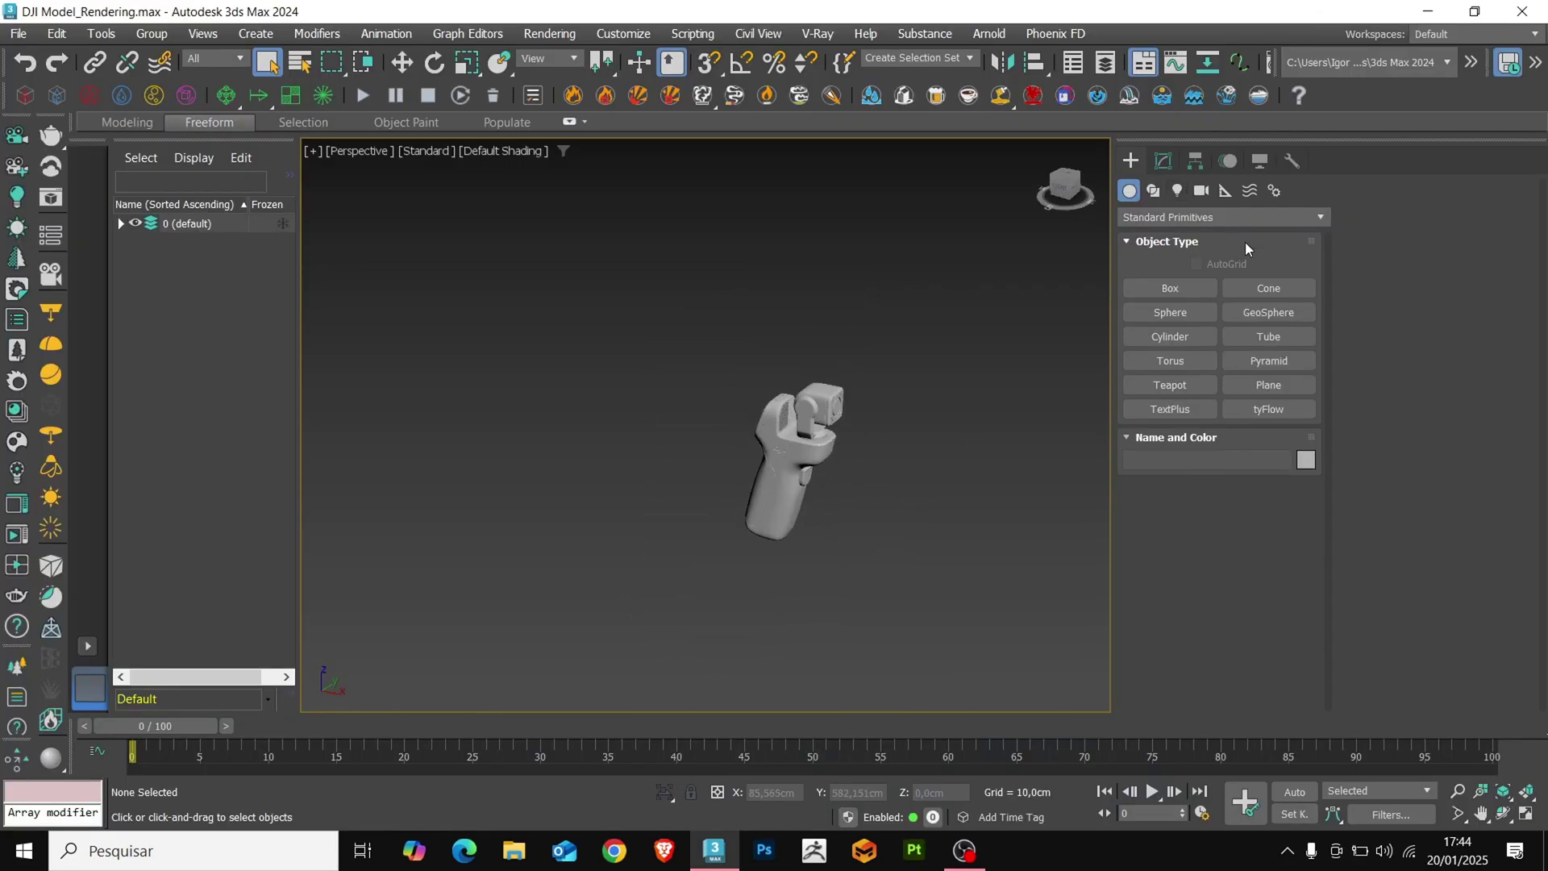
click(1232, 381)
key(t)
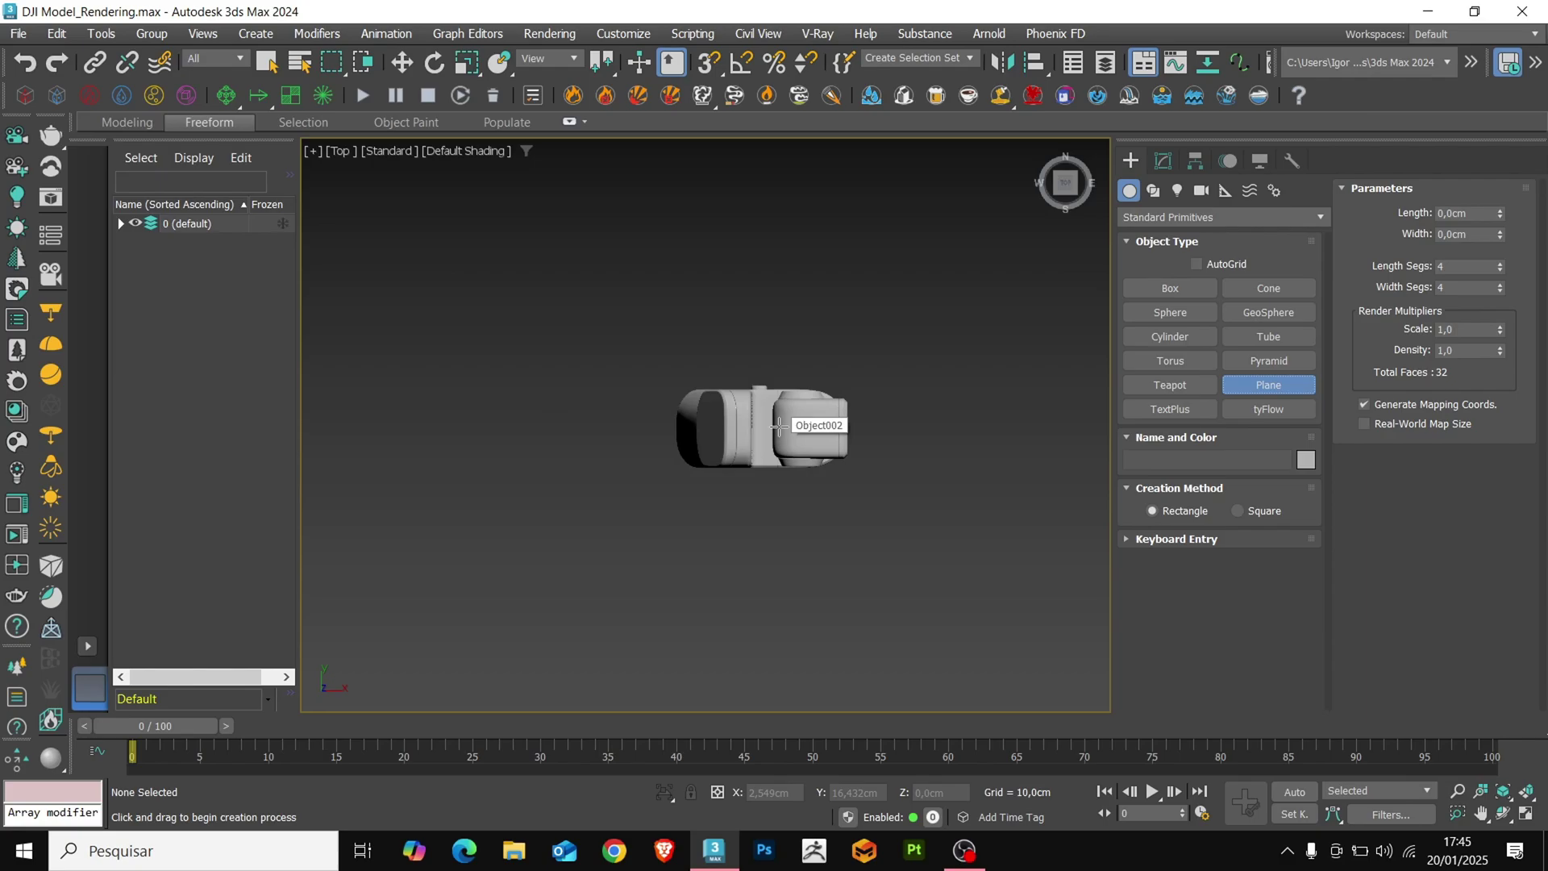
drag(607, 245, 1058, 734)
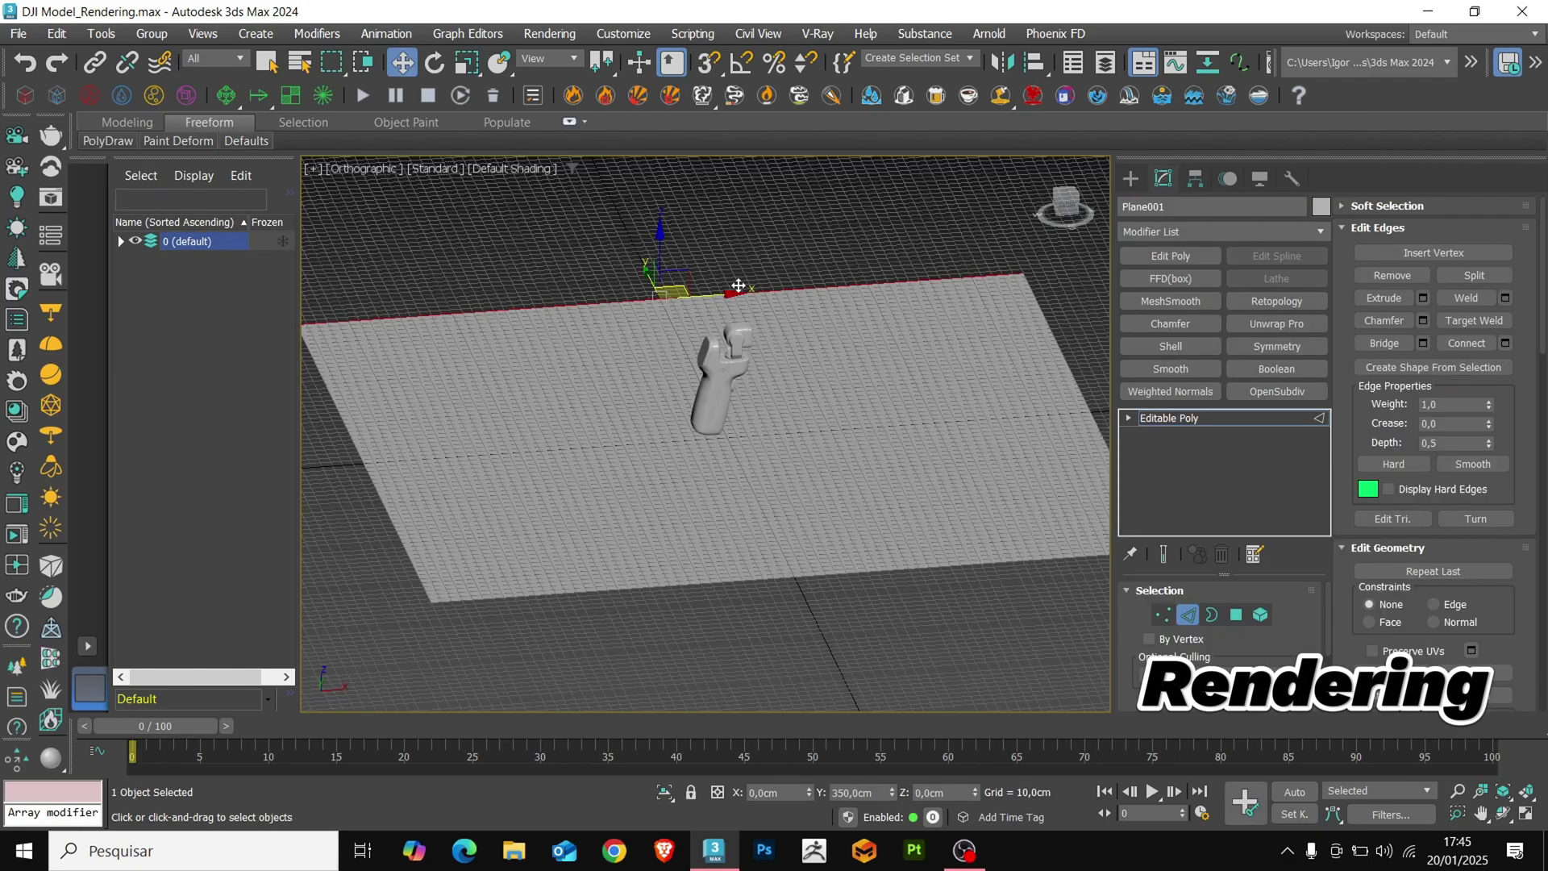
shift+drag(677, 252, 691, 367)
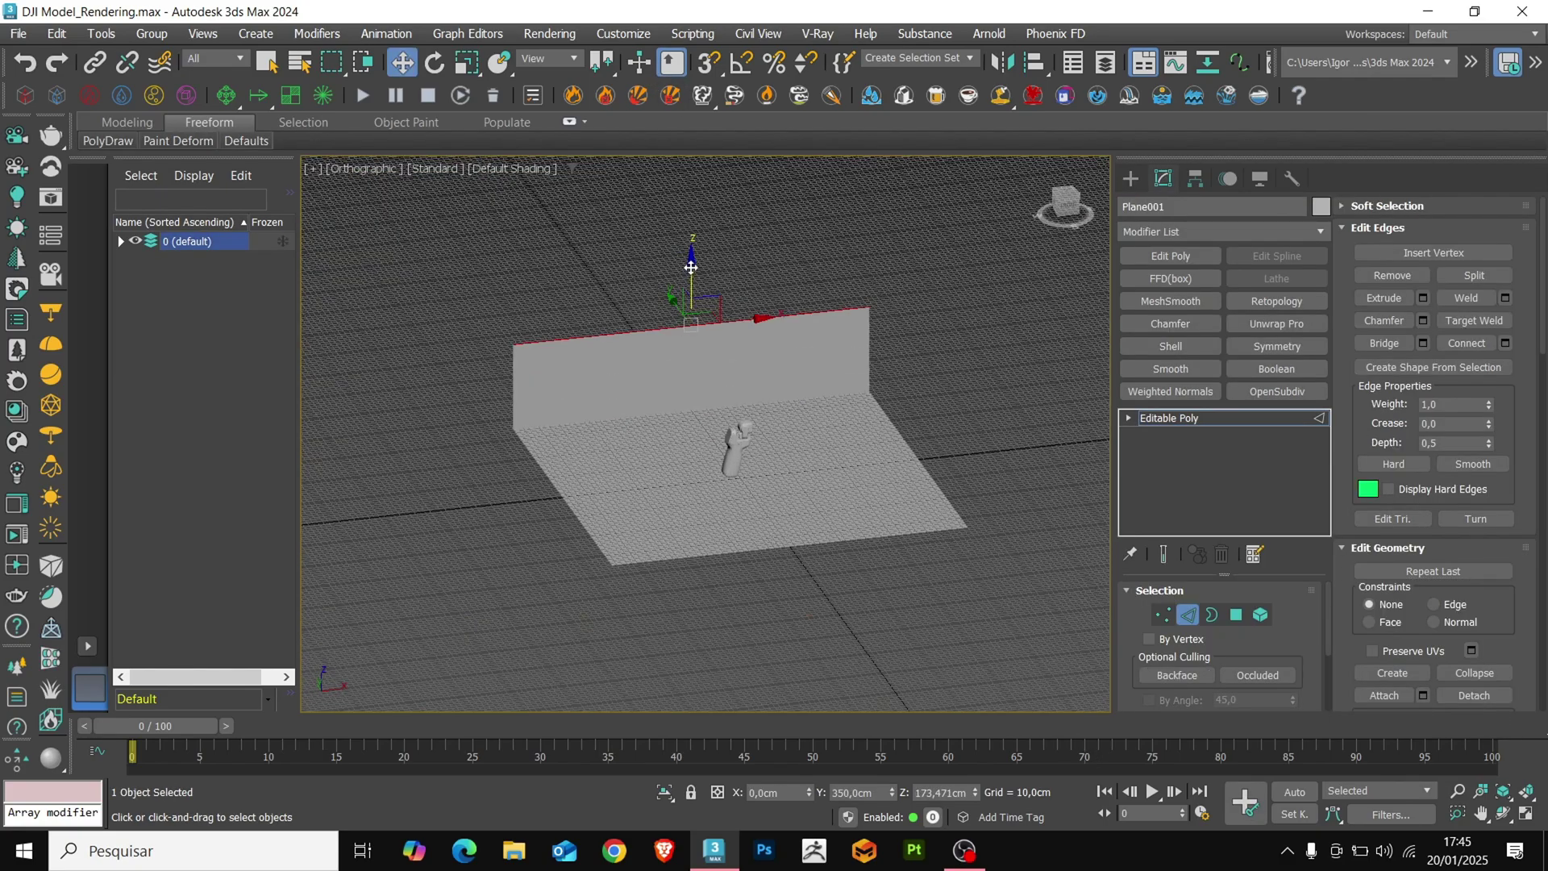
drag(691, 267, 691, 177)
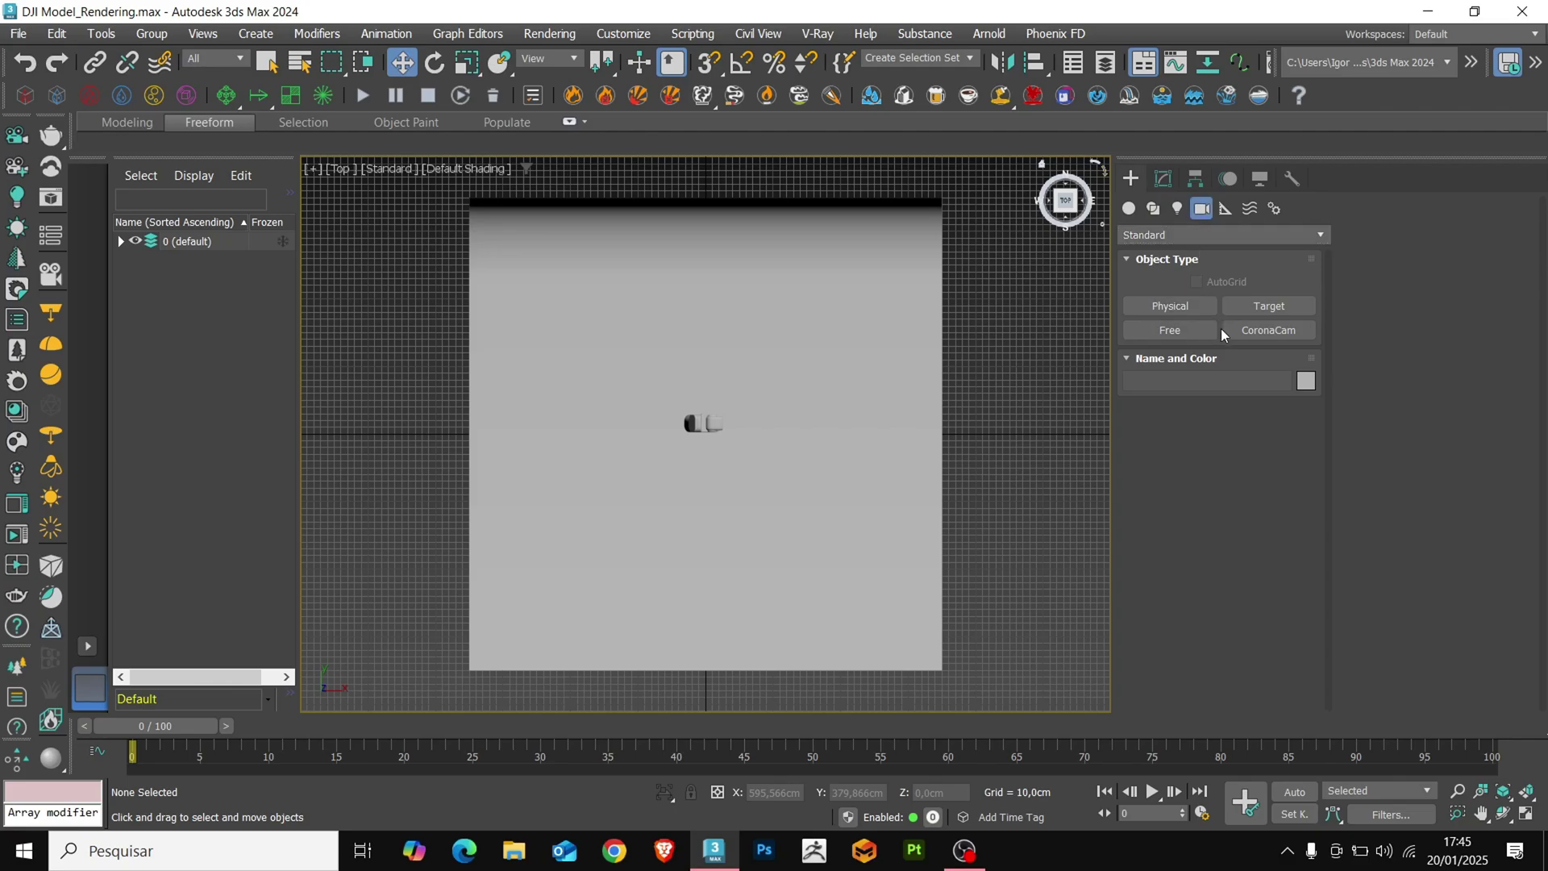
Step: Create a Corona camera aimed at the front of the model and position it raised above the floor, closer to the model
click(1224, 331)
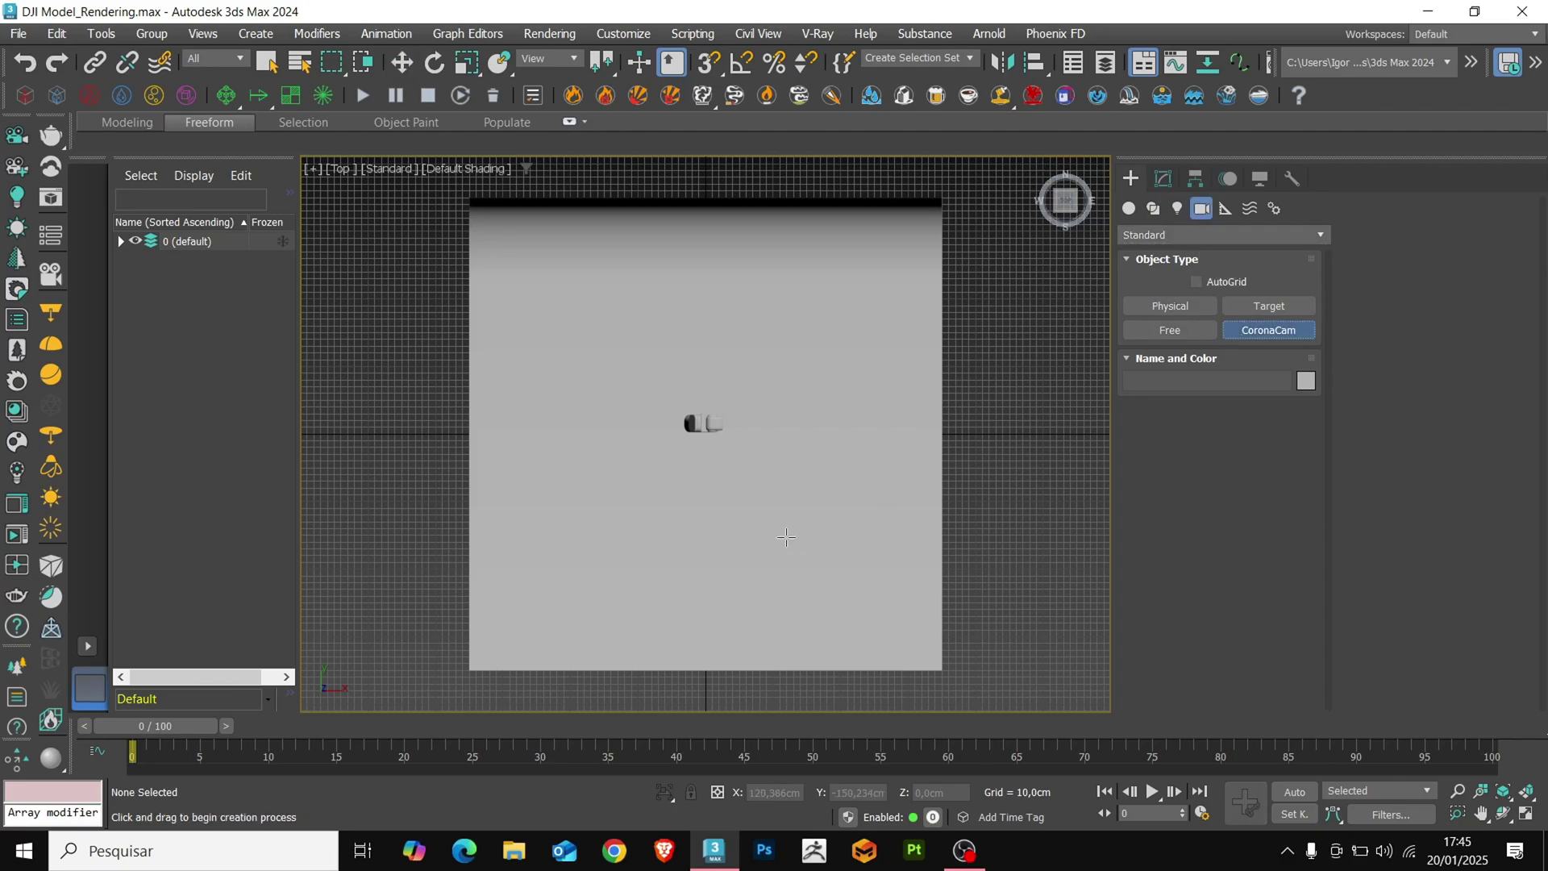
drag(684, 617, 700, 411)
drag(944, 368, 944, 288)
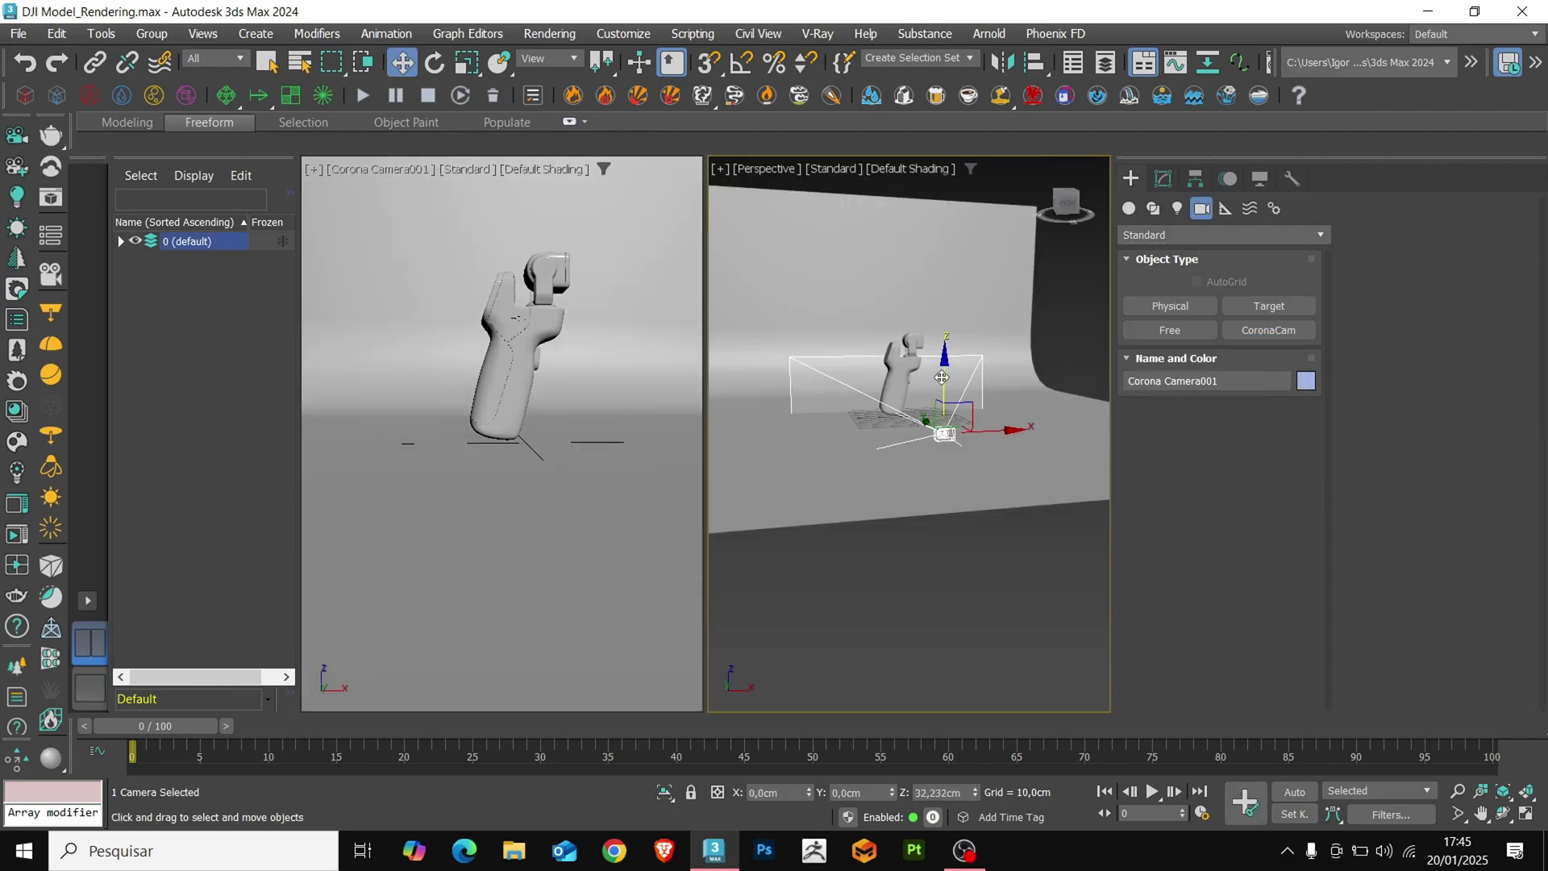
alt+middle_drag(892, 403, 850, 436)
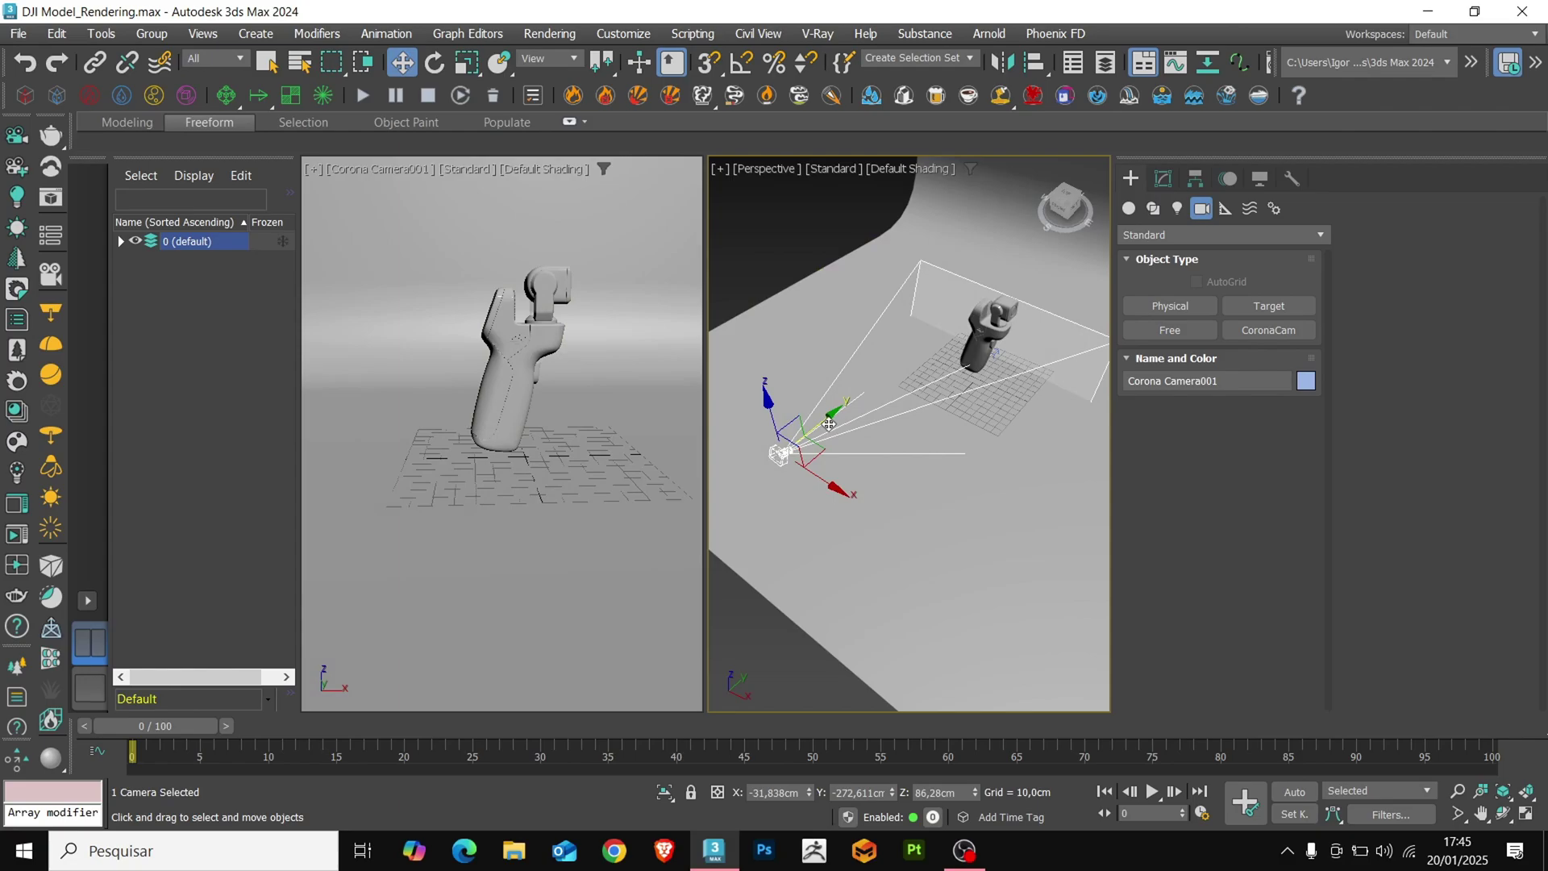
drag(829, 423, 903, 365)
alt+middle_drag(904, 429, 927, 403)
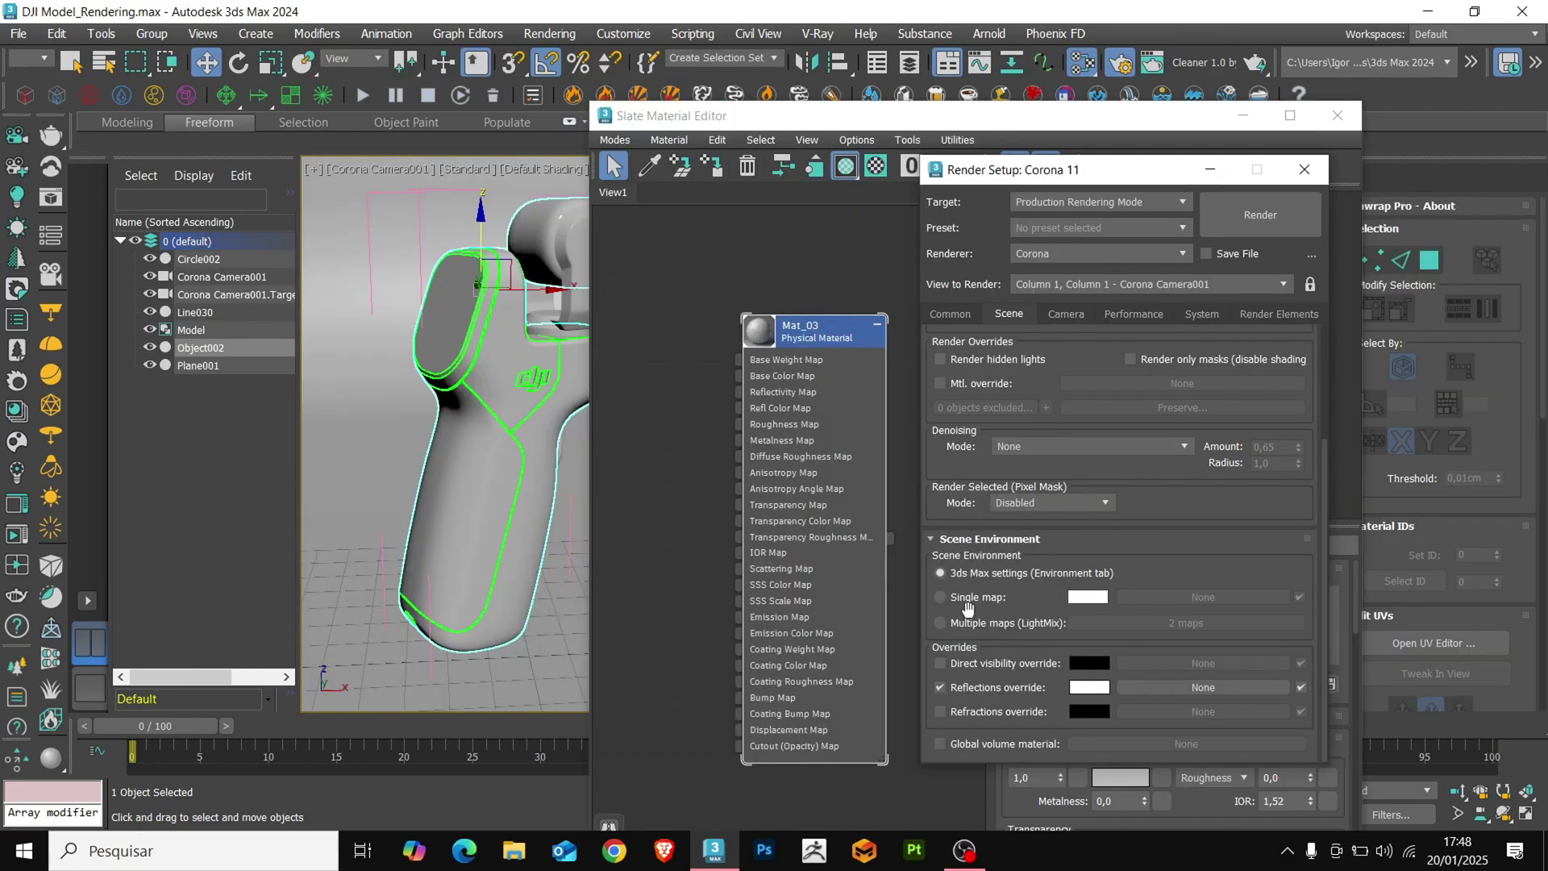
Step: Set the Corona scene environment to a single map and load a bitmap image into it
click(991, 603)
click(1203, 597)
double_click(642, 233)
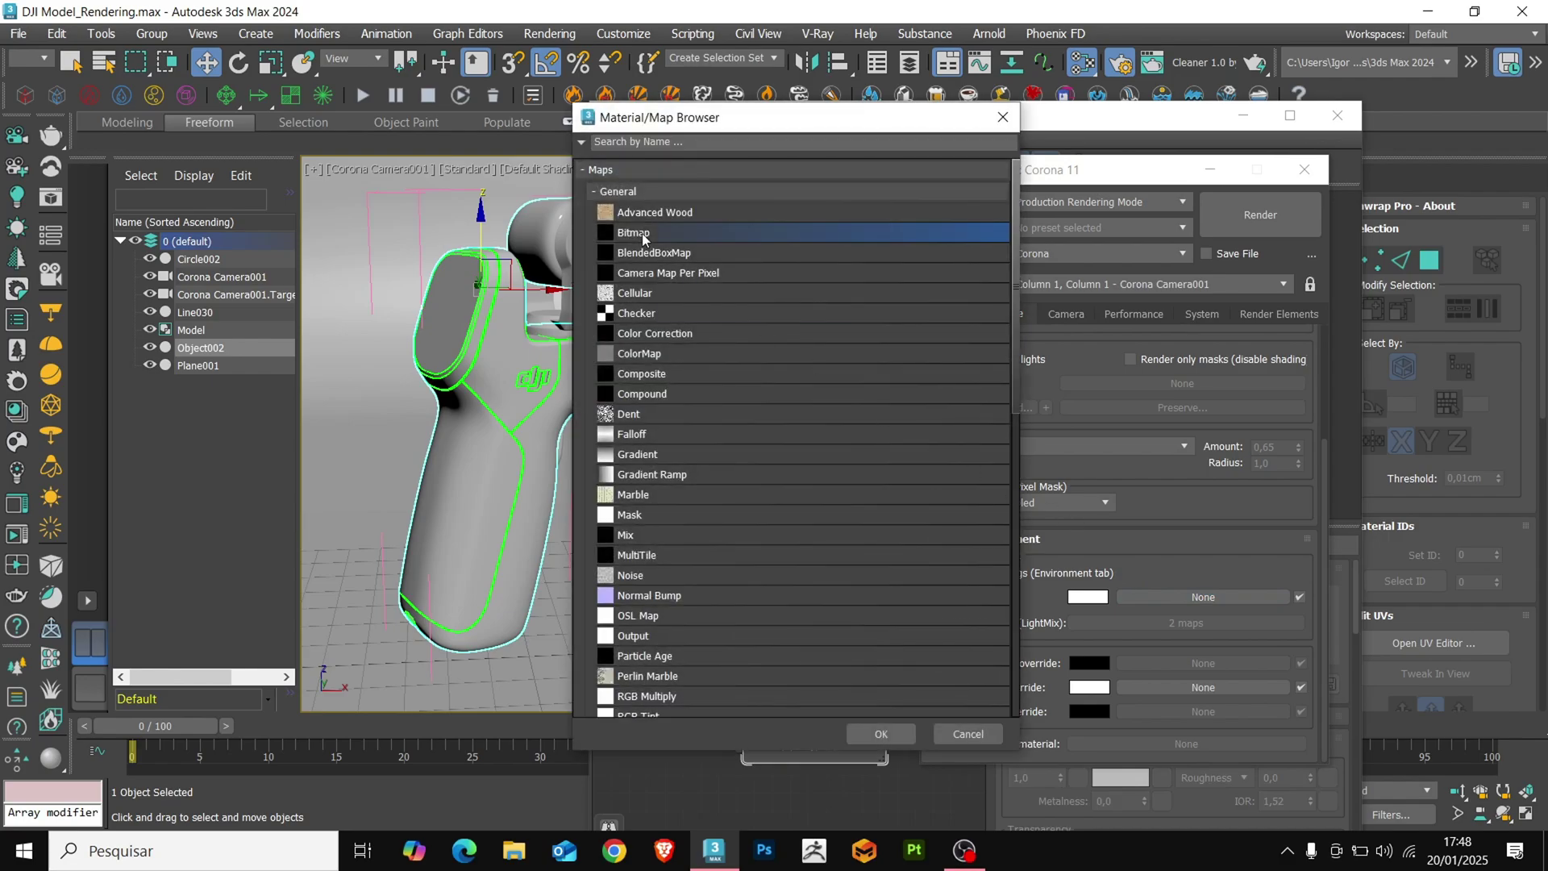
double_click(548, 311)
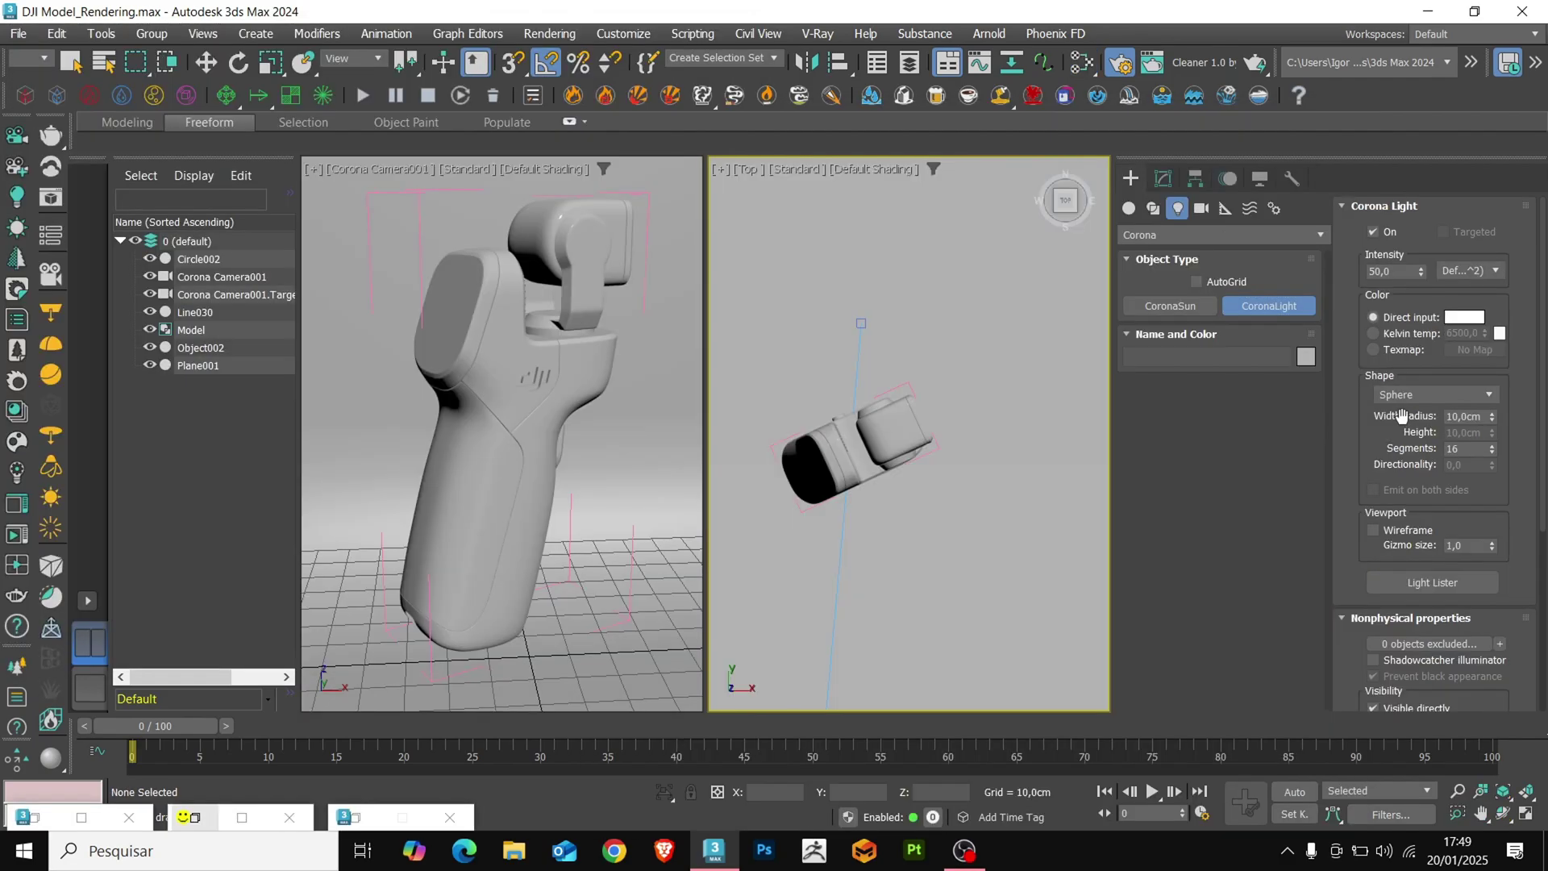
Step: Draw a rectangle-shaped Corona light over the model in the top view
click(1433, 394)
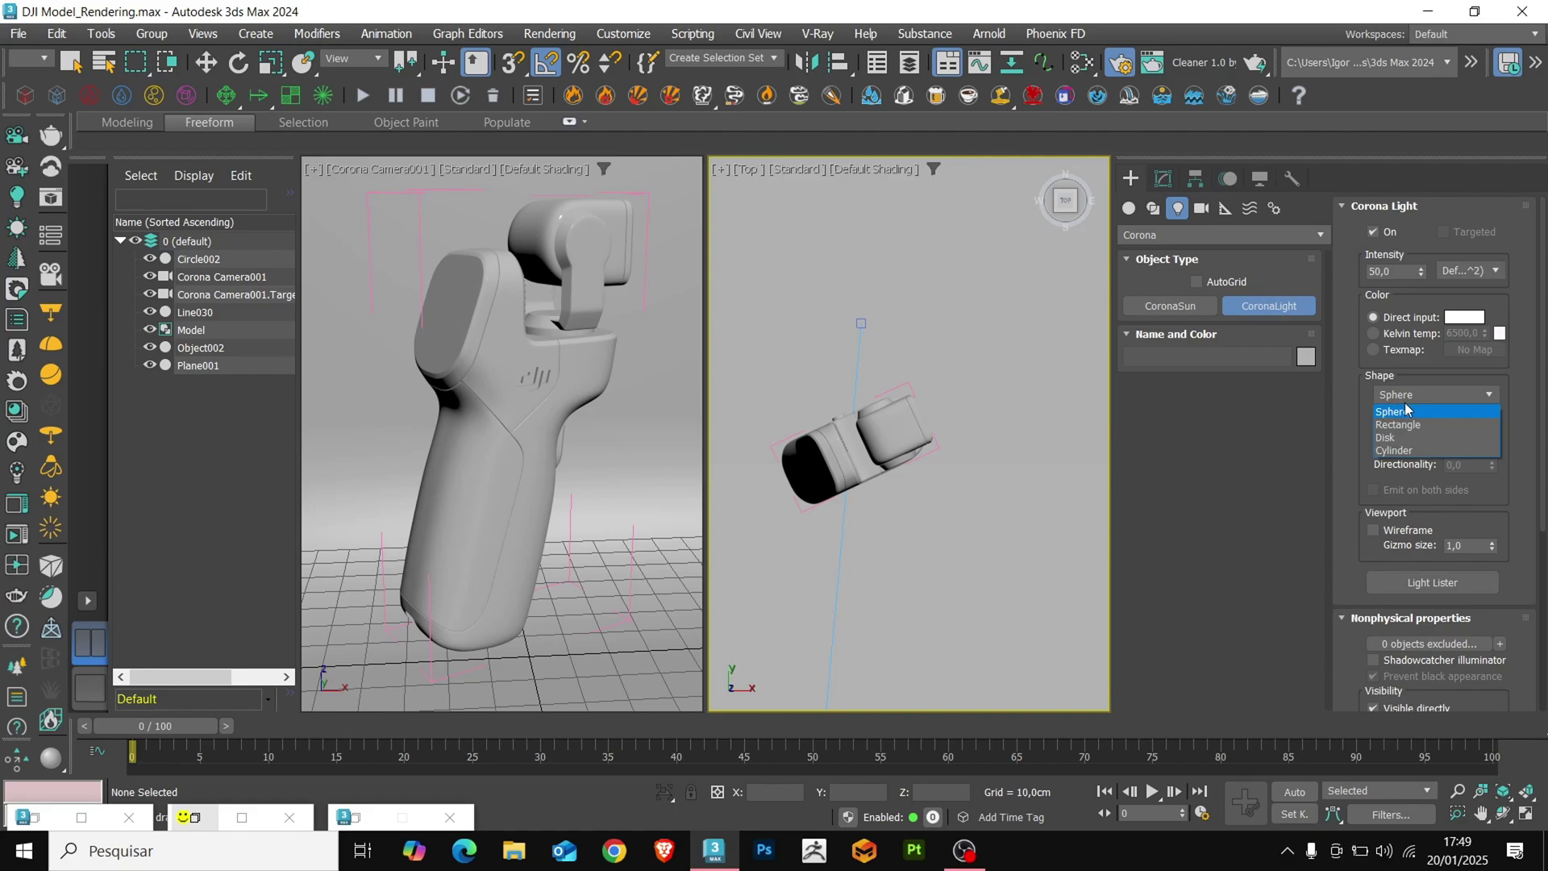
click(1403, 427)
mouse_move(825, 385)
mouse_down()
mouse_move(953, 554)
mouse_move(997, 554)
mouse_up()
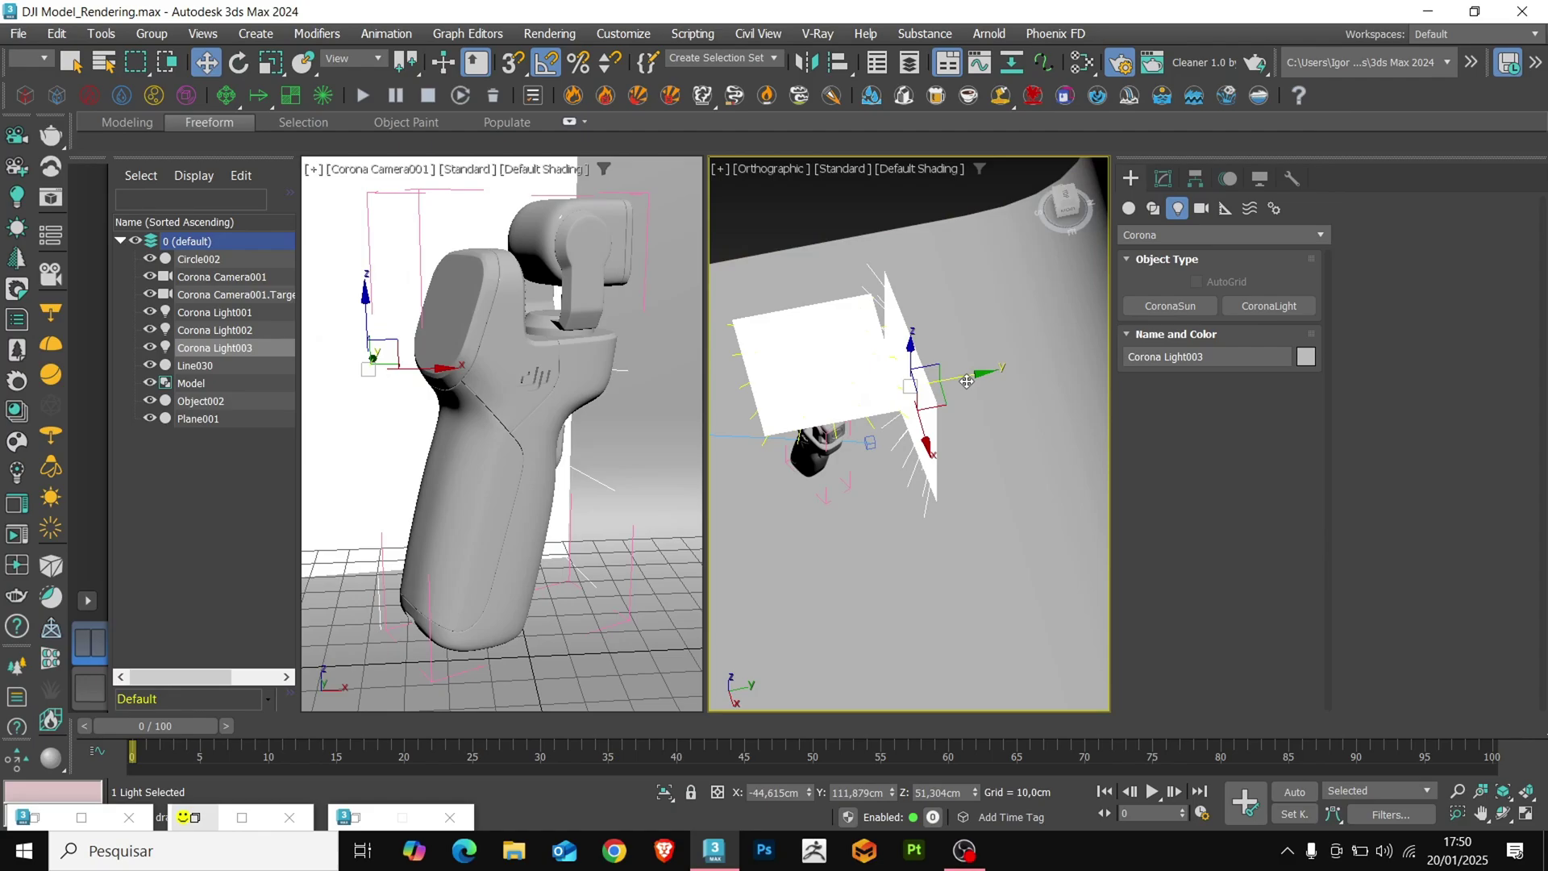
Step: Move Corona Light003 farther from the model along Y and check the placement of the lights around it
drag(967, 381, 1068, 391)
alt+middle_drag(968, 476, 1020, 409)
alt+middle_drag(1019, 410, 939, 427)
alt+middle_drag(939, 427, 964, 491)
click(958, 473)
scroll(957, 473, down, 4)
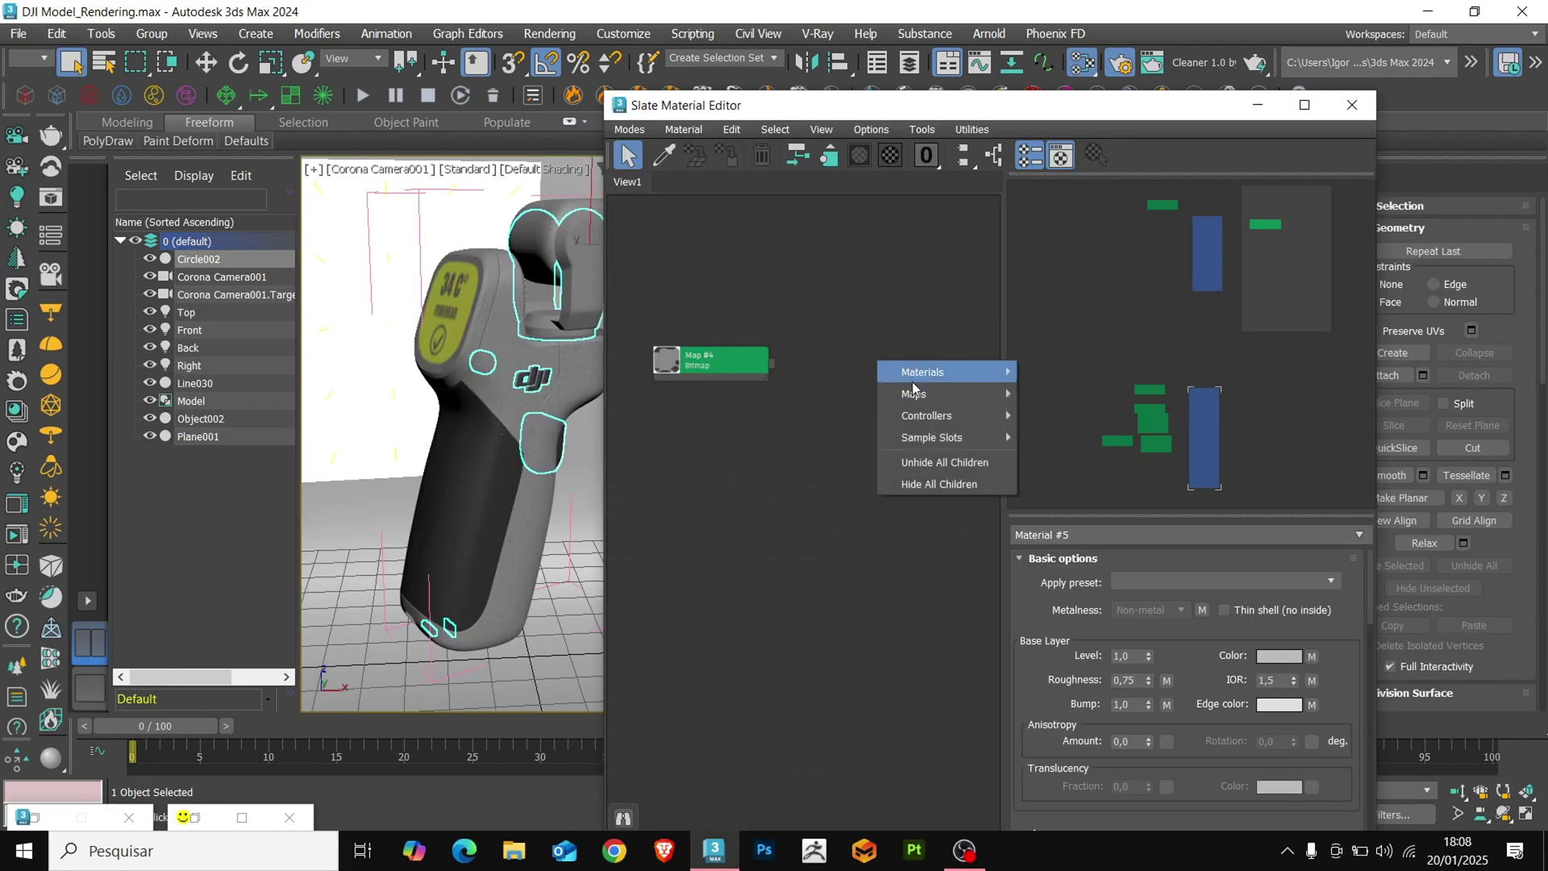
Step: Create a Corona Physical material and connect the Map #4 bitmap to its base color and edge color
mouse_move(1048, 370)
click(1188, 418)
drag(772, 359, 824, 387)
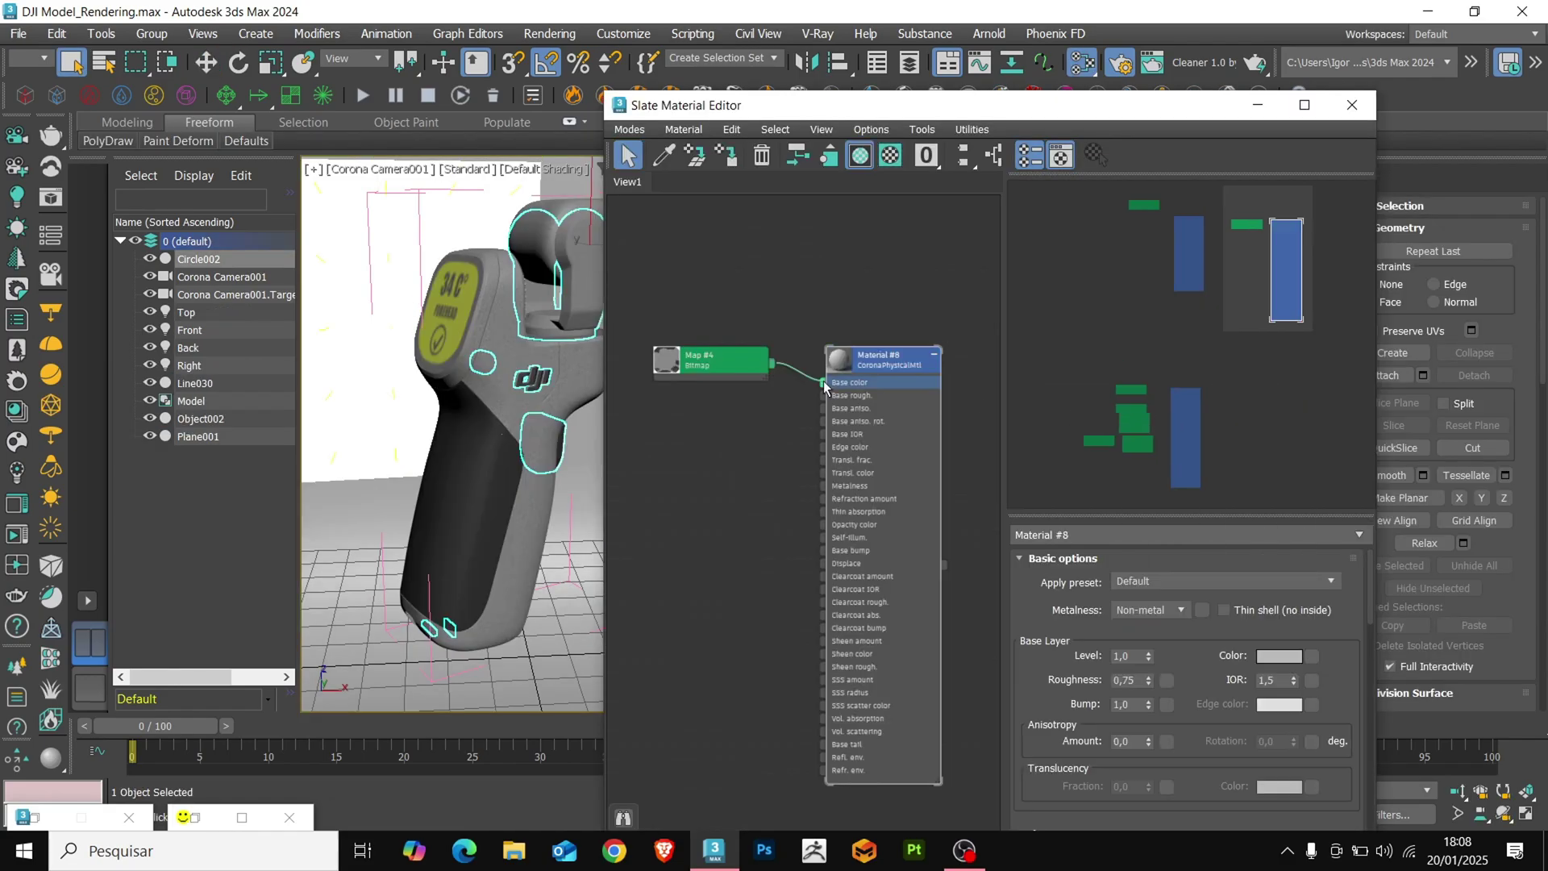
middle_drag(774, 394, 782, 388)
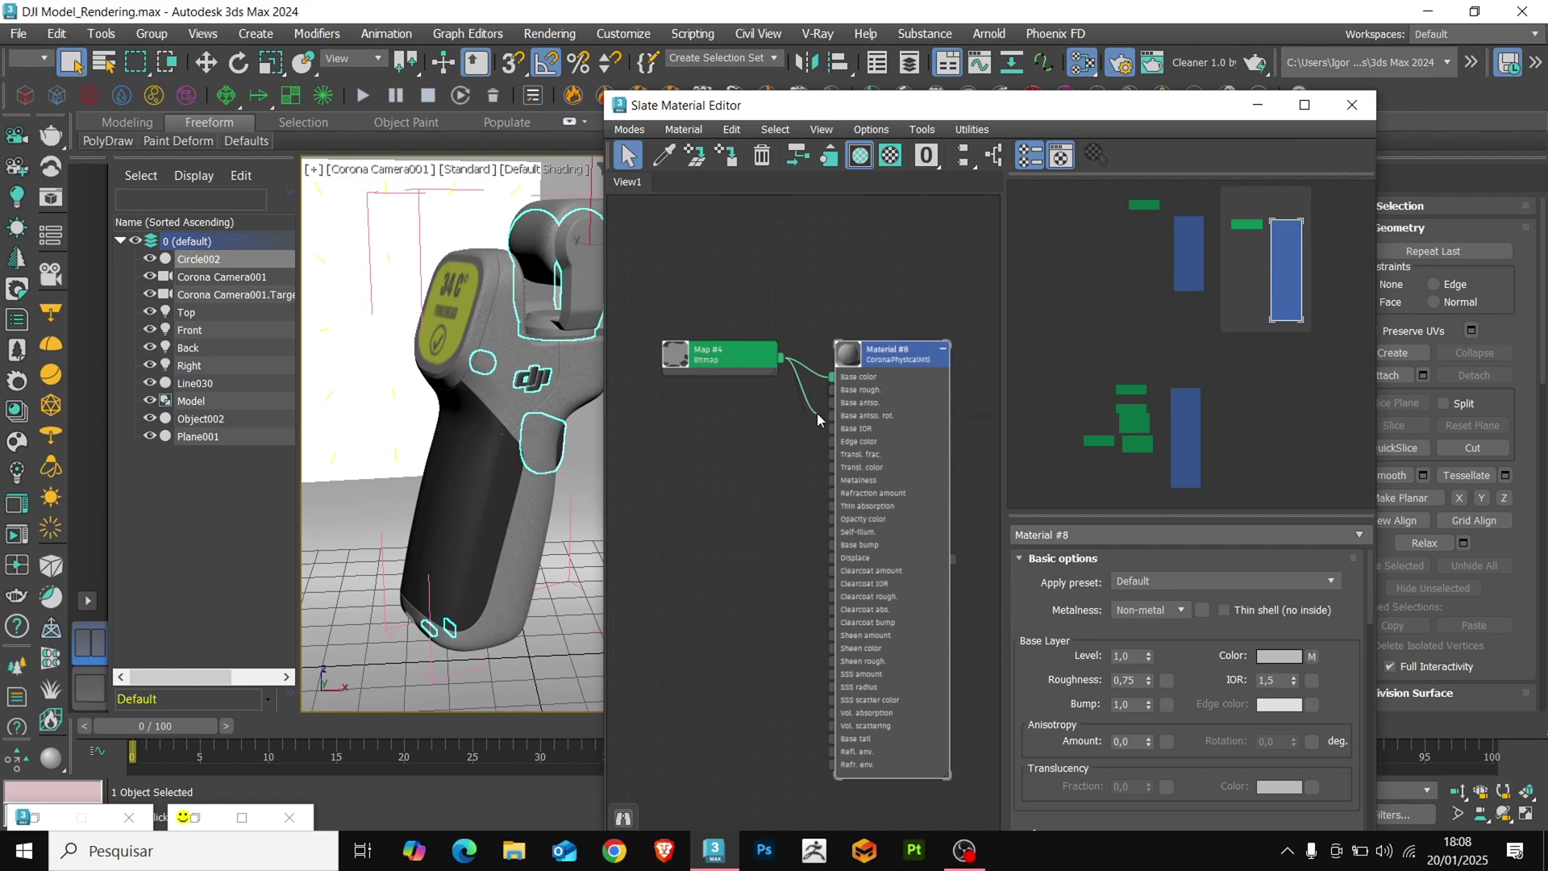
Step: Load DJI Model_Mat_02_Roughness.png as a bitmap into Material #8's base roughness and place its node beside the material
drag(831, 389, 756, 442)
click(798, 453)
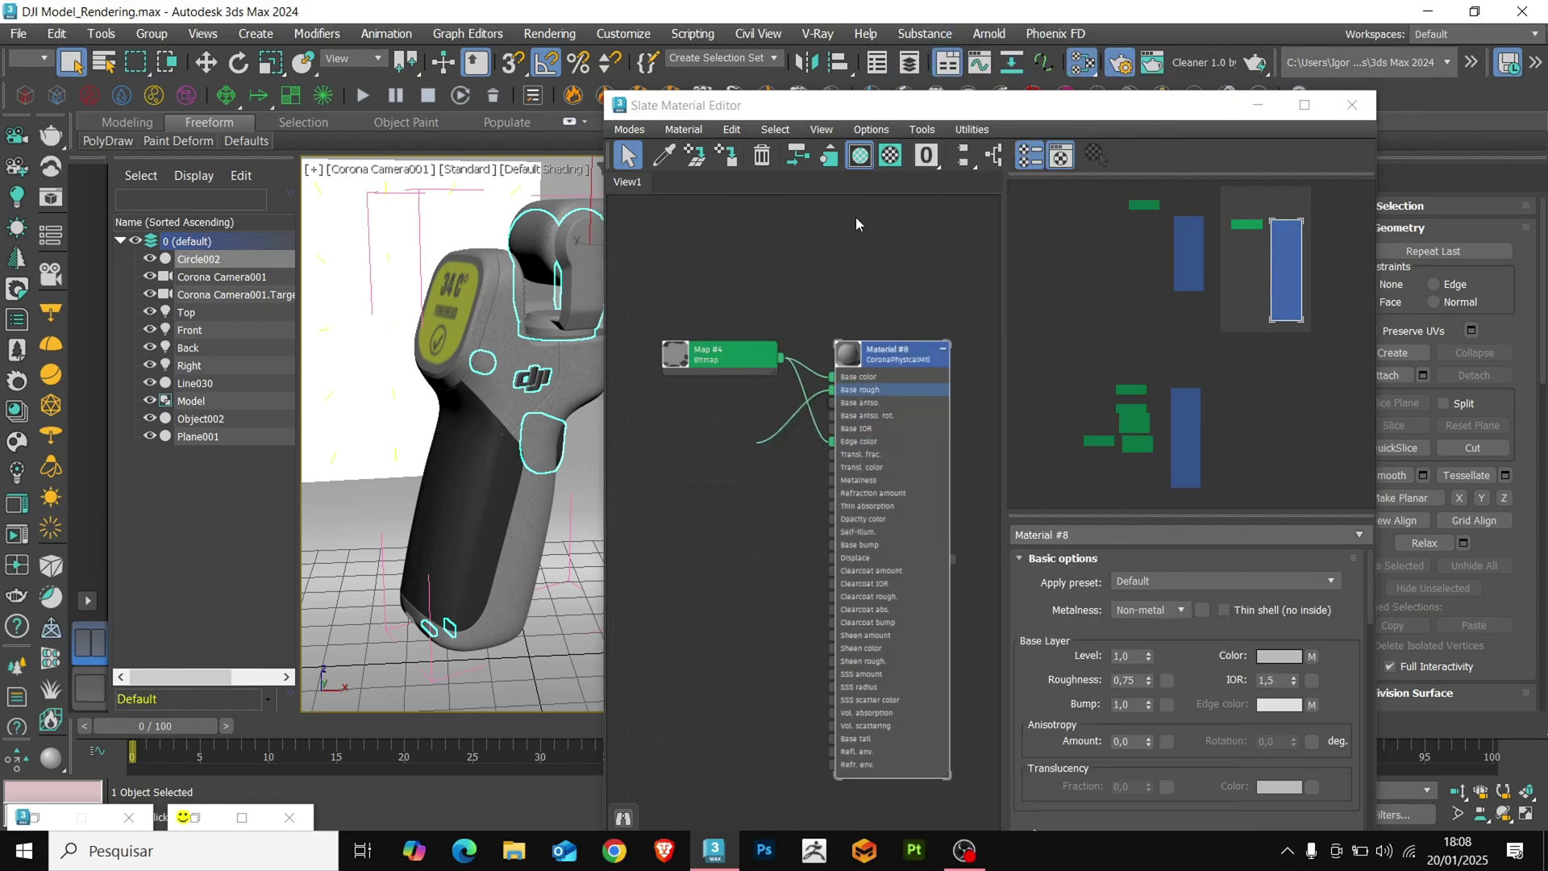
scroll(486, 313, down, 1)
double_click(574, 198)
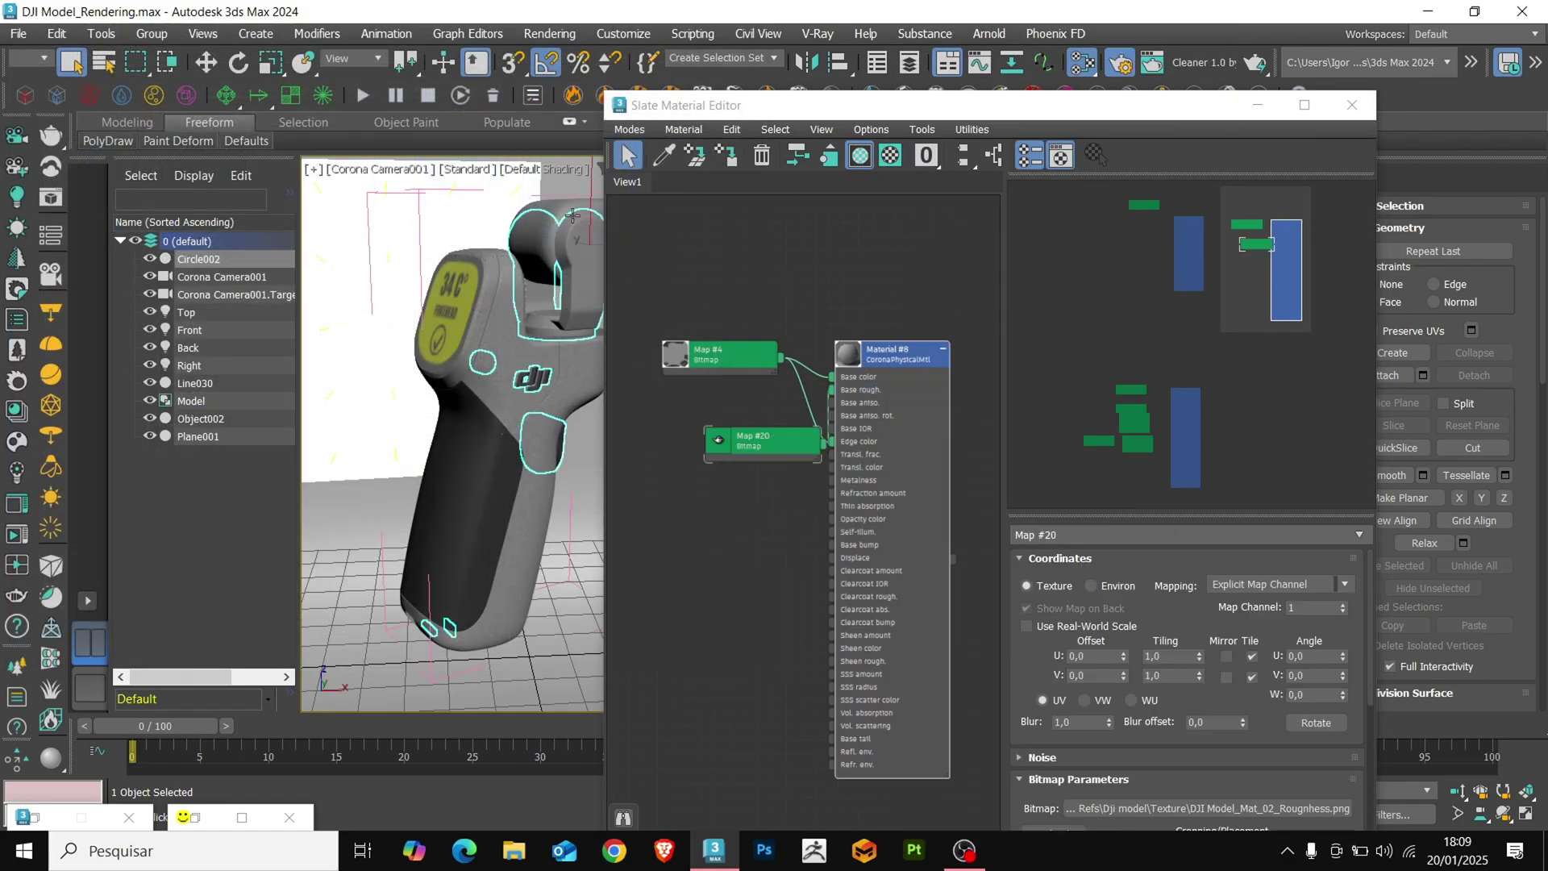
drag(747, 448, 650, 436)
Step: Load the DJI Model_Mat_02_IOR bitmap into Material #8's base IOR
drag(831, 428, 660, 504)
click(788, 510)
scroll(526, 312, down, 1)
double_click(224, 200)
Step: Load DJI Model_Mat_02_Metalicl.png as a bitmap into Material #8's metalness
mouse_move(813, 575)
drag(831, 480, 677, 561)
click(872, 33)
double_click(347, 179)
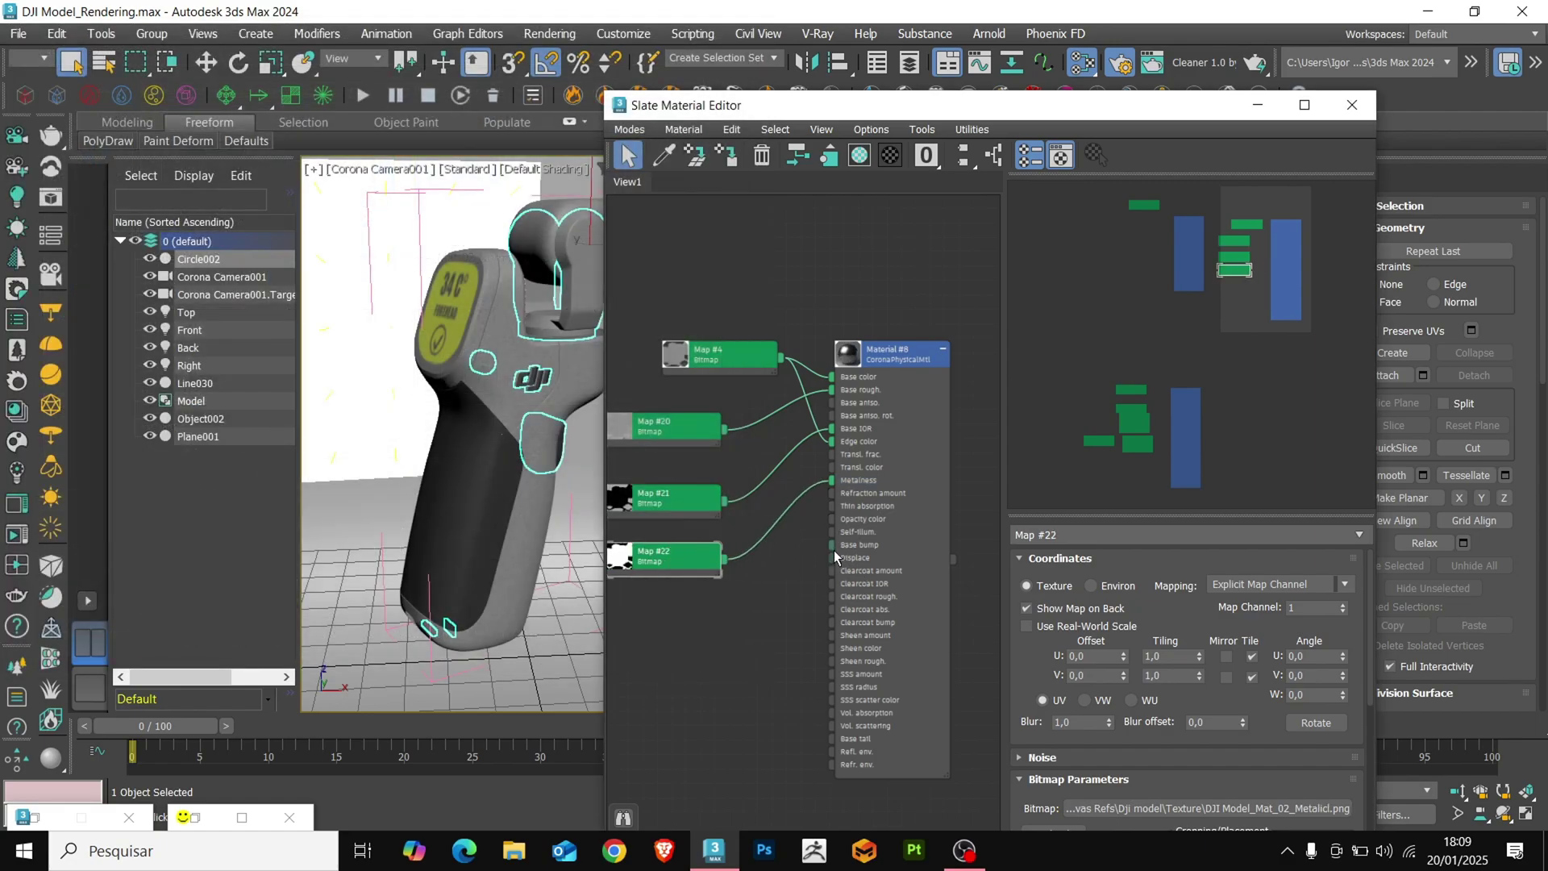
Step: Connect a CoronaNormal map to Material #8's base bump and load DJI Model_Mat_02_Normal.png into its normal input
drag(831, 545, 651, 643)
mouse_move(798, 668)
click(916, 640)
mouse_move(691, 650)
click(864, 38)
double_click(468, 191)
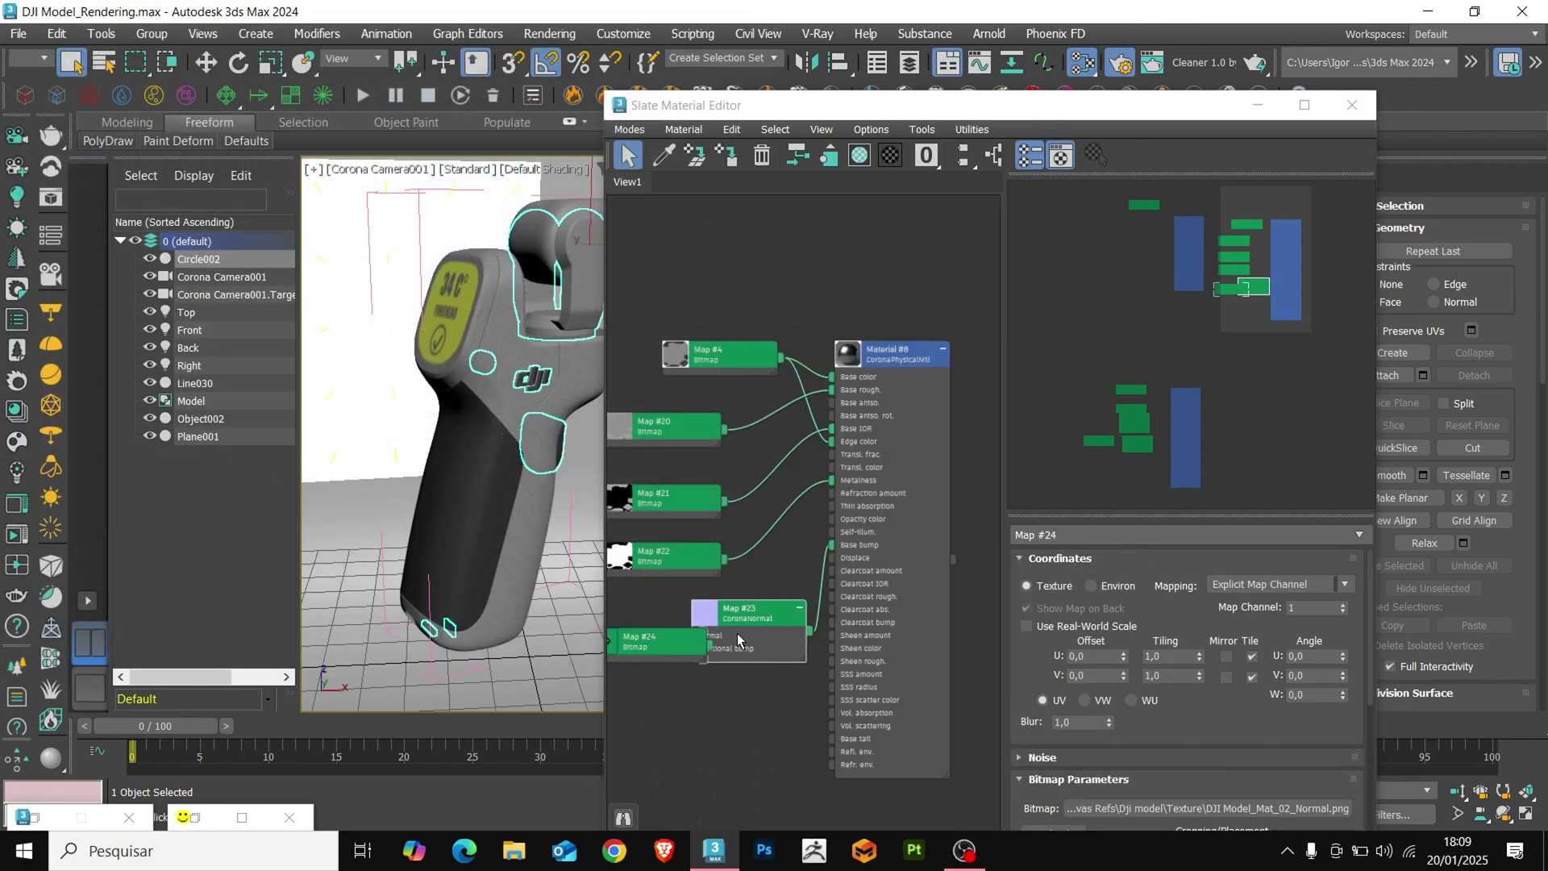
middle_drag(688, 633, 791, 595)
drag(791, 601, 750, 603)
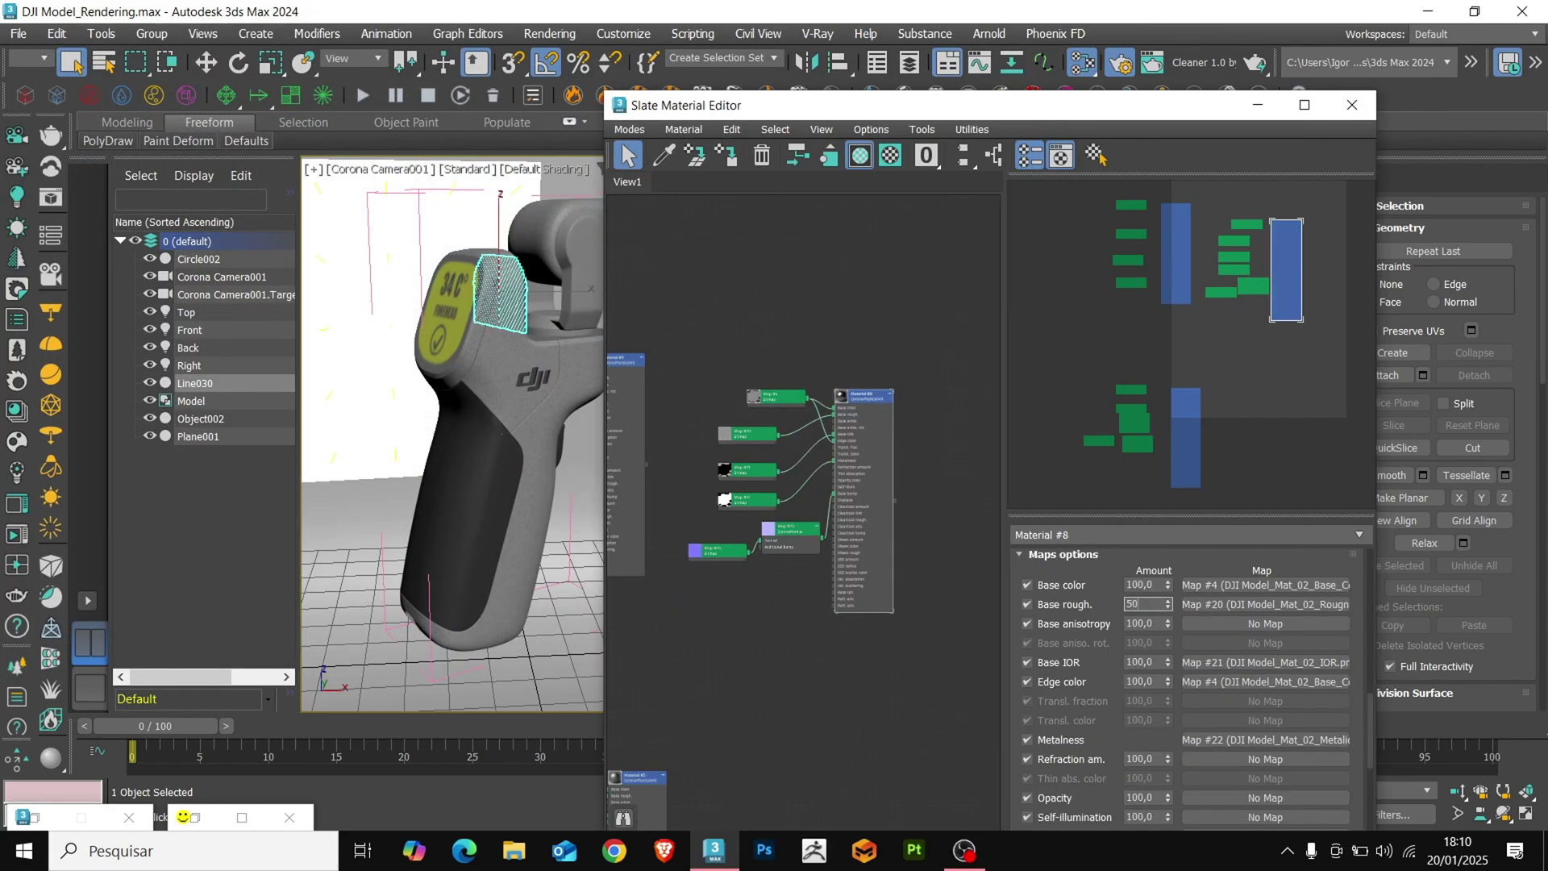
Step: Set the base roughness map amount to 50 in Material #8 and Material #9
middle_drag(794, 494, 822, 516)
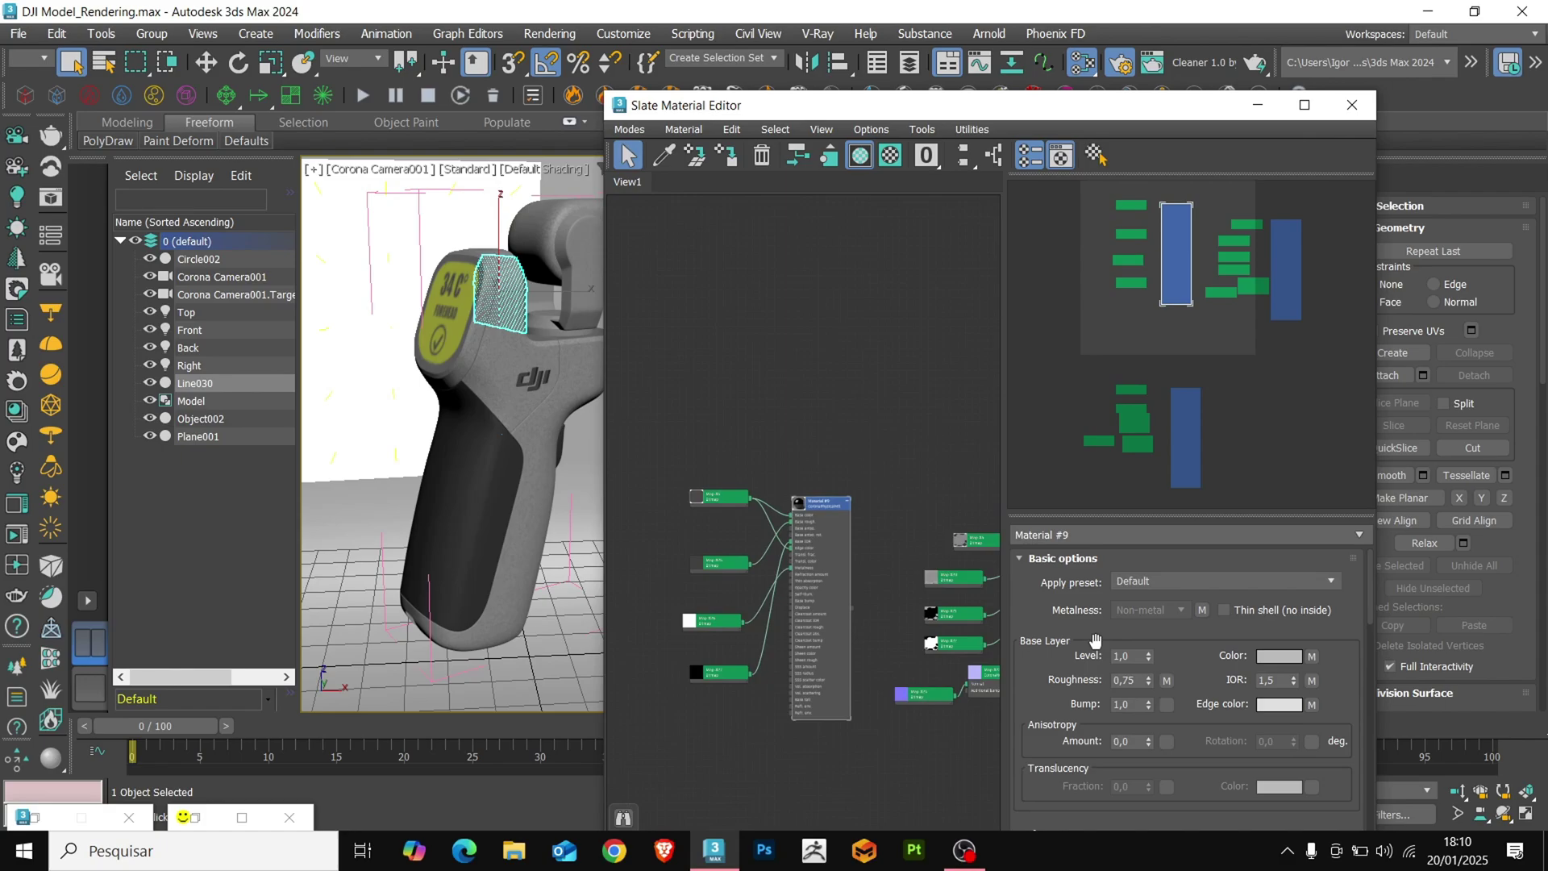
scroll(1097, 645, down, 9)
scroll(1105, 650, up, 2)
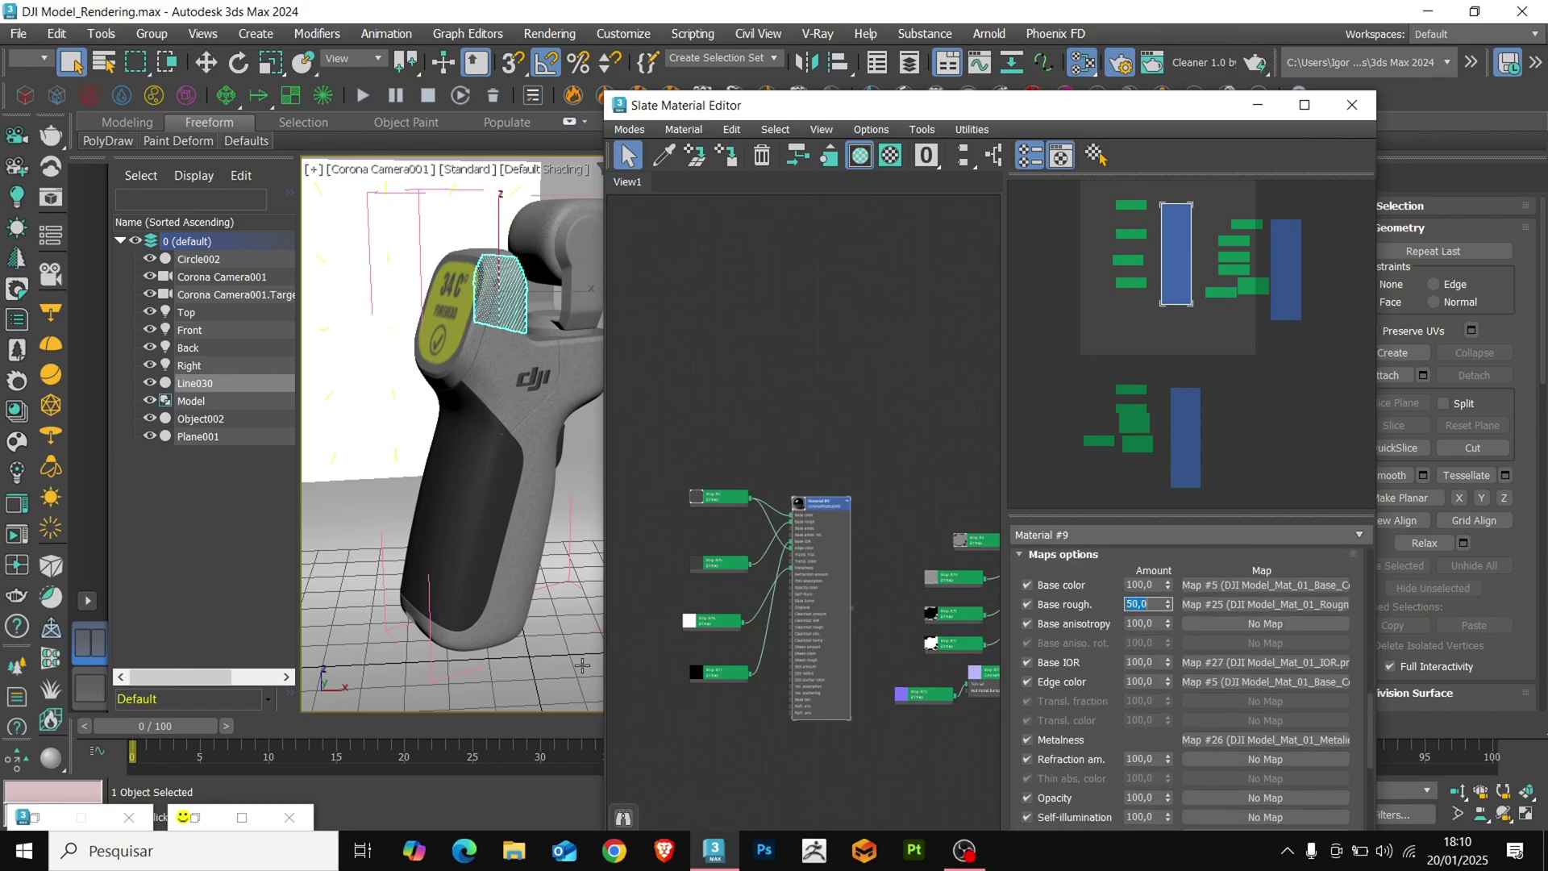
Step: Preview the Corona Camera001 view with an interactive render, stop it, and check the scene environment settings in Render Setup
click(220, 812)
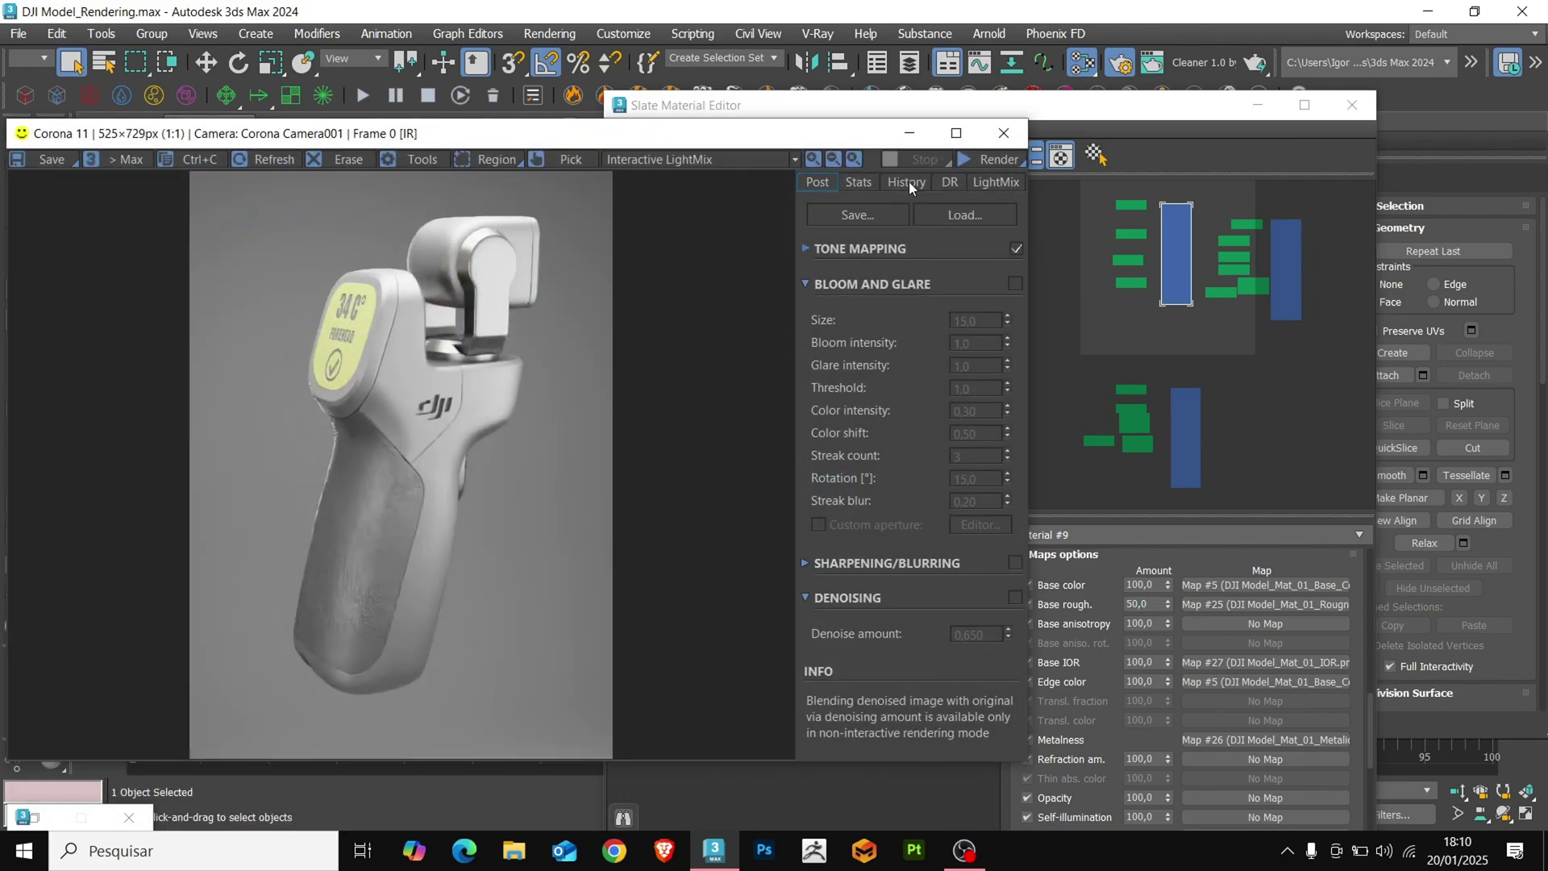
click(977, 164)
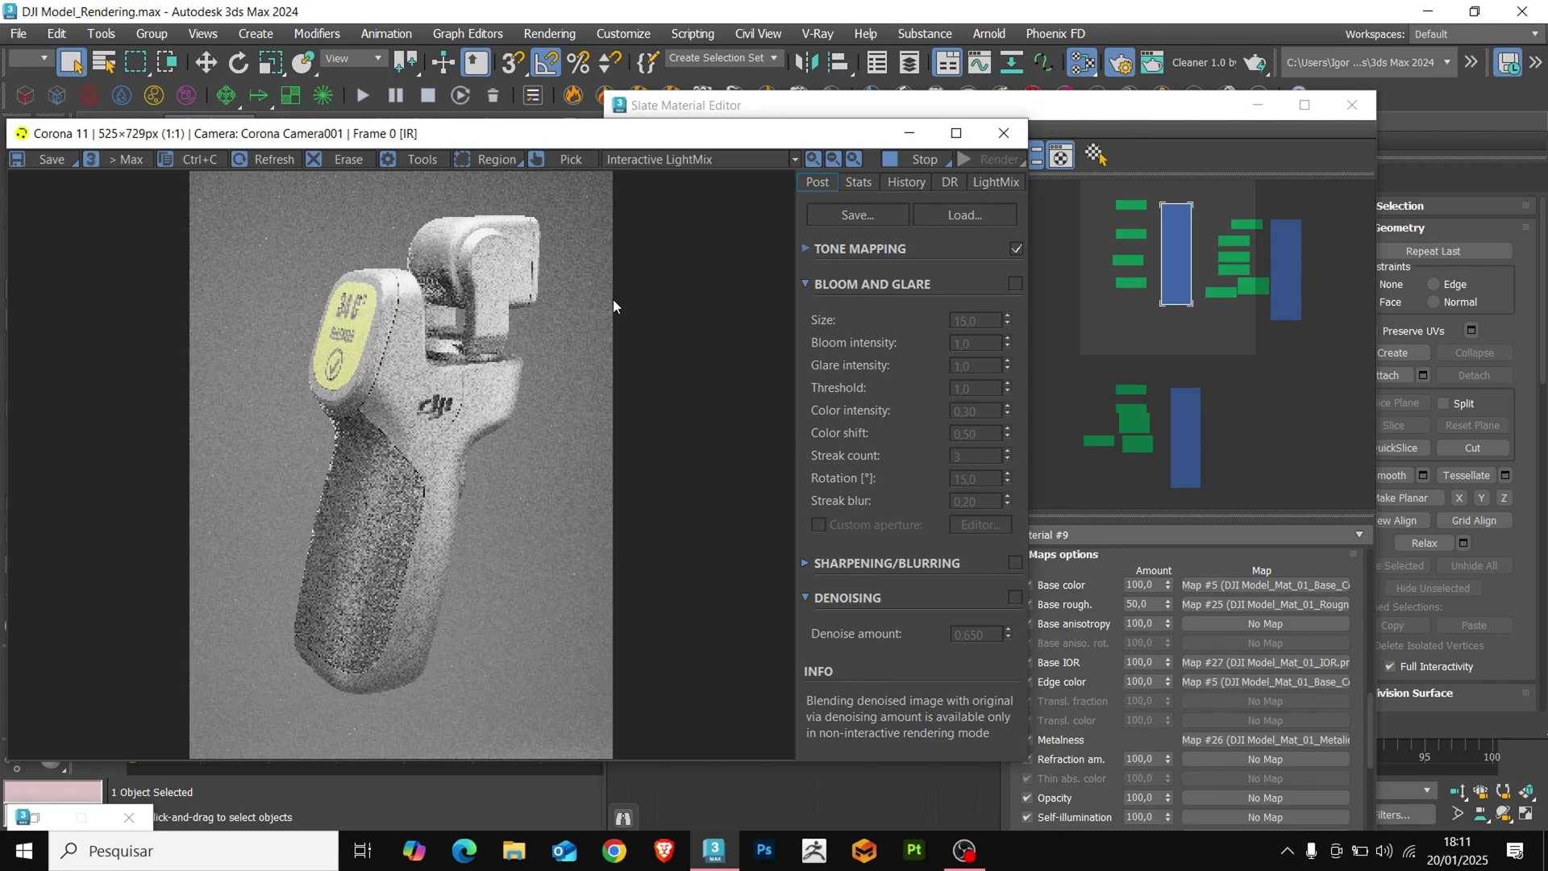
click(915, 161)
click(1121, 67)
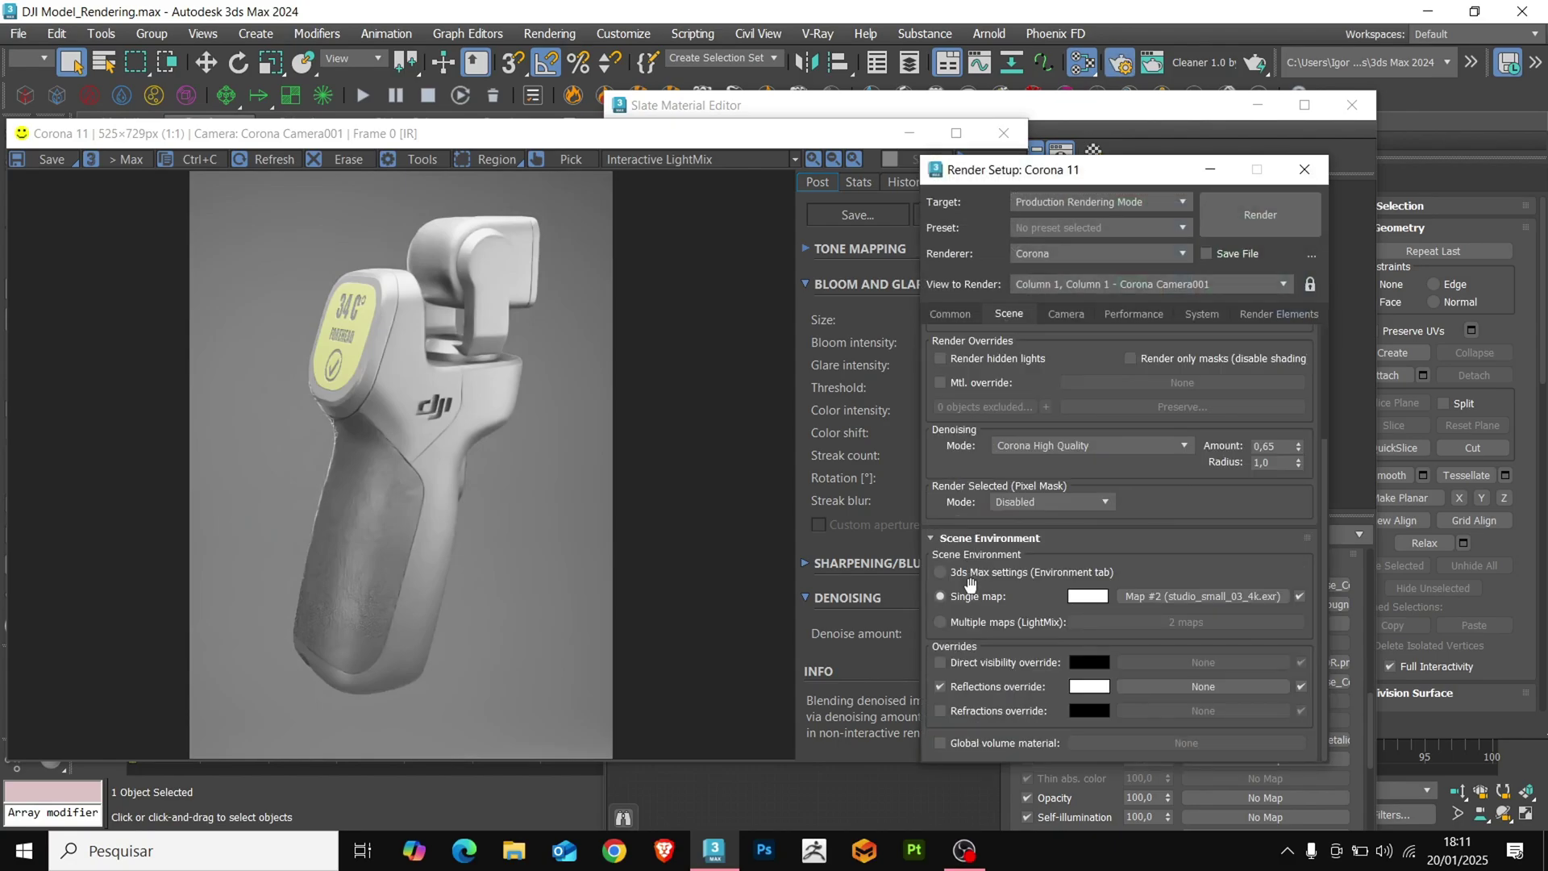
click(932, 146)
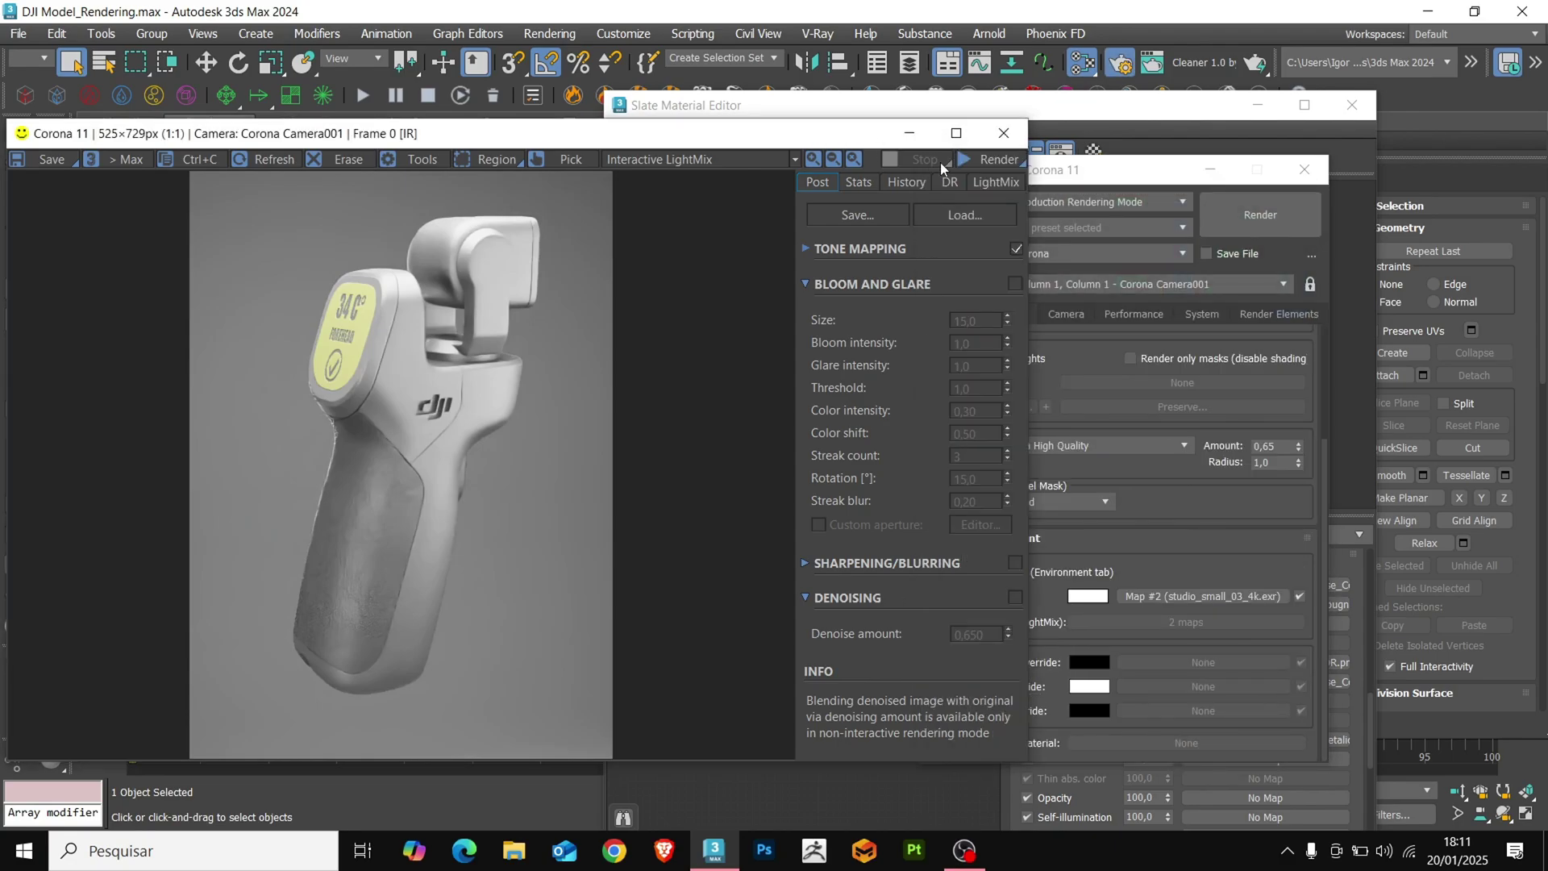
Step: Restart the interactive render and set the LightMix intensities to 0,5 for the Top light and 0,4 for the Right light
click(1021, 160)
click(990, 181)
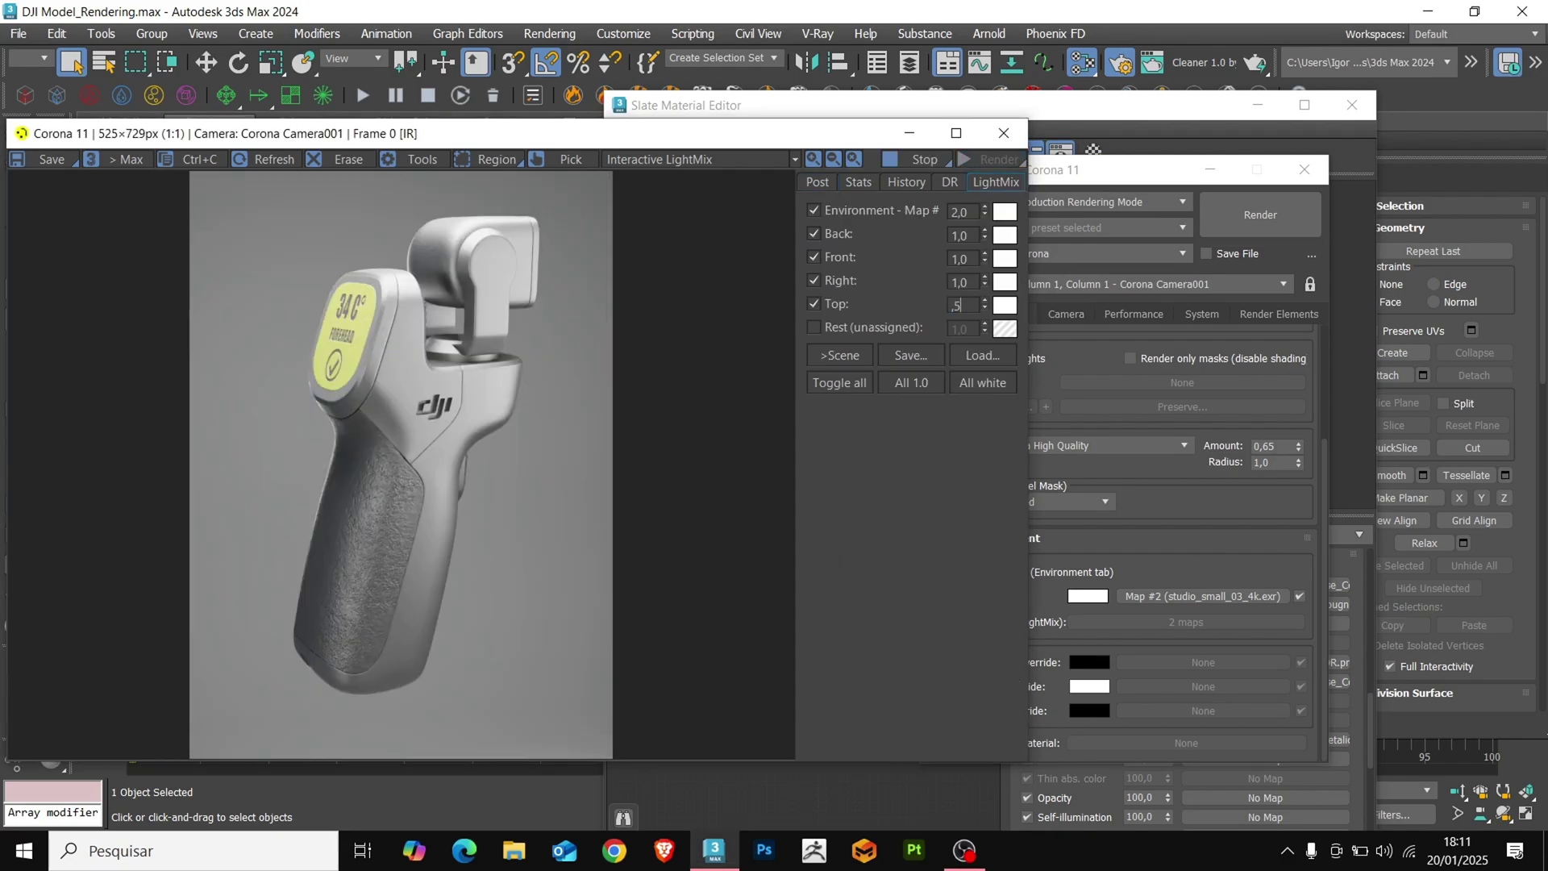
text(,5)
key(Return)
double_click(964, 282)
text(,4)
key(Return)
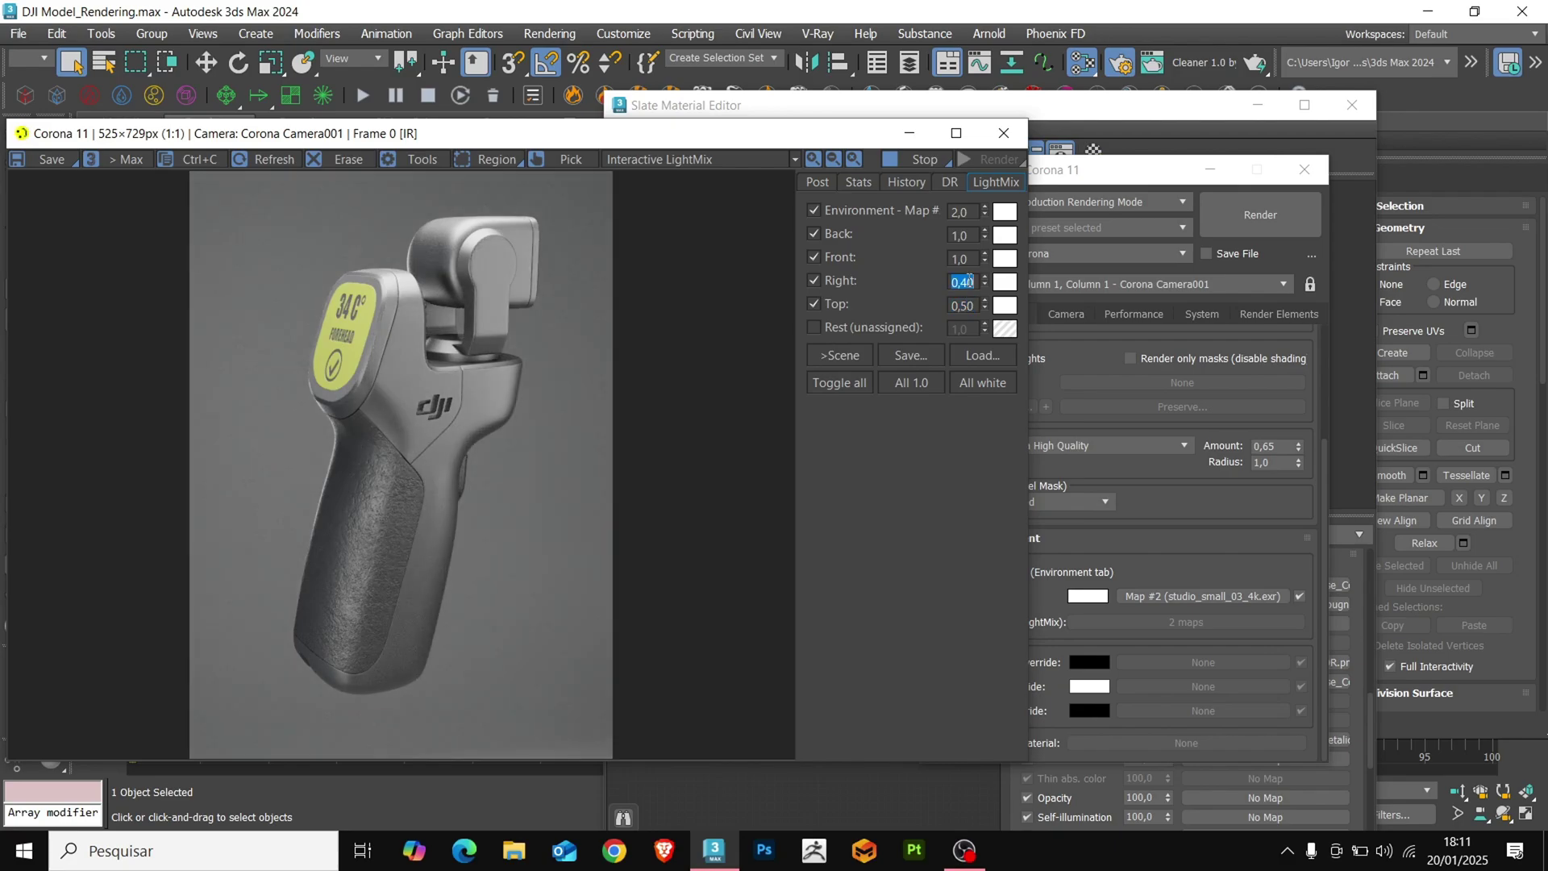
Step: Set the LightMix intensities to 0,5 for the Front light and 1,25 for the Back light
double_click(964, 258)
text(,5)
key(Return)
double_click(963, 234)
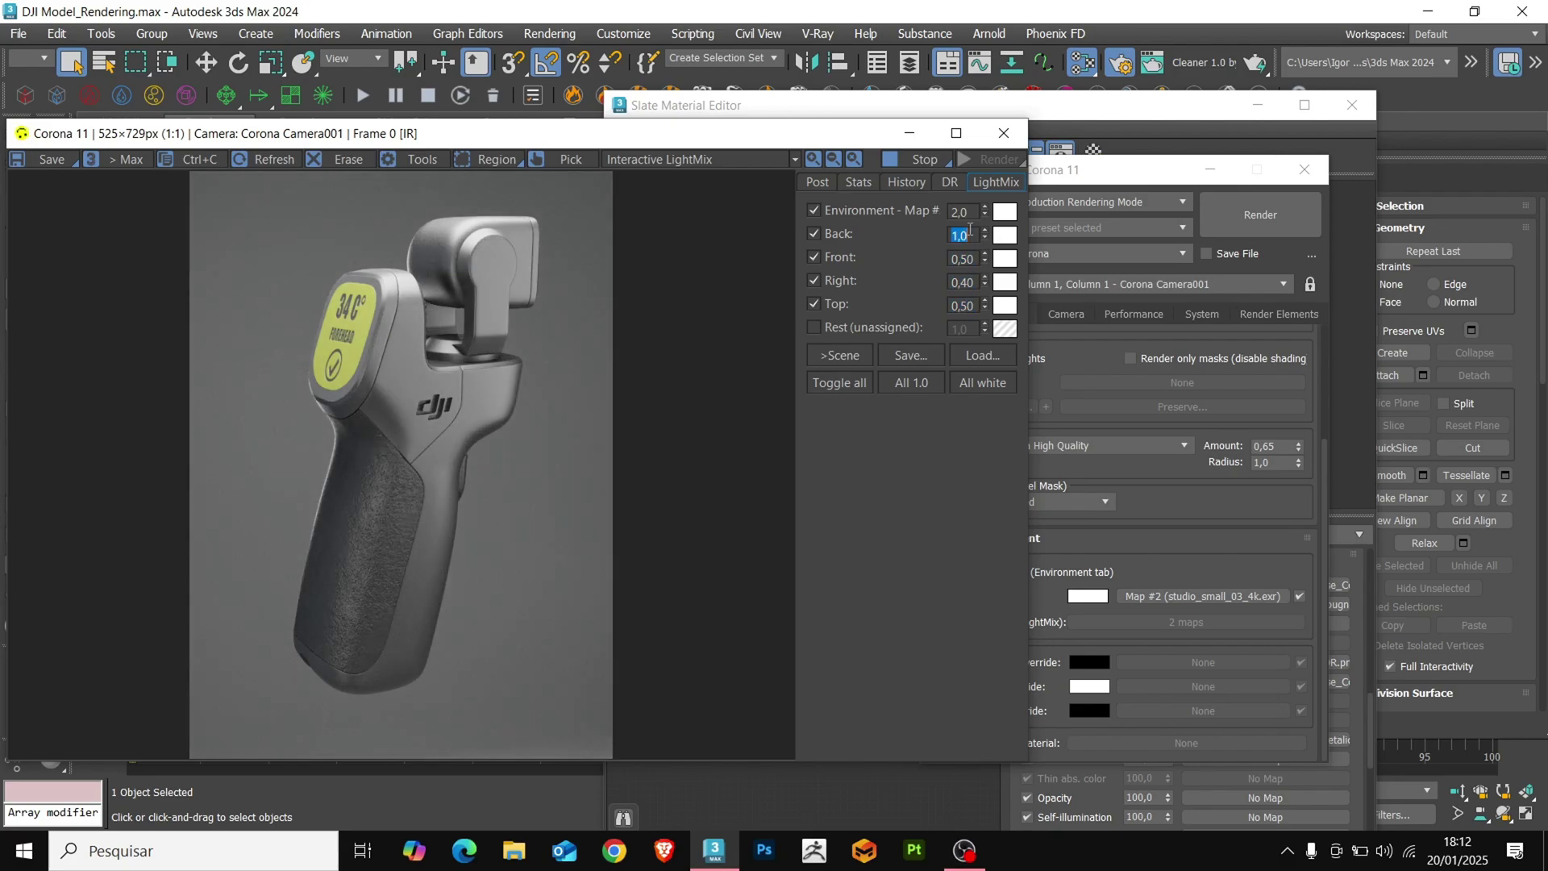
text(1,25)
key(Return)
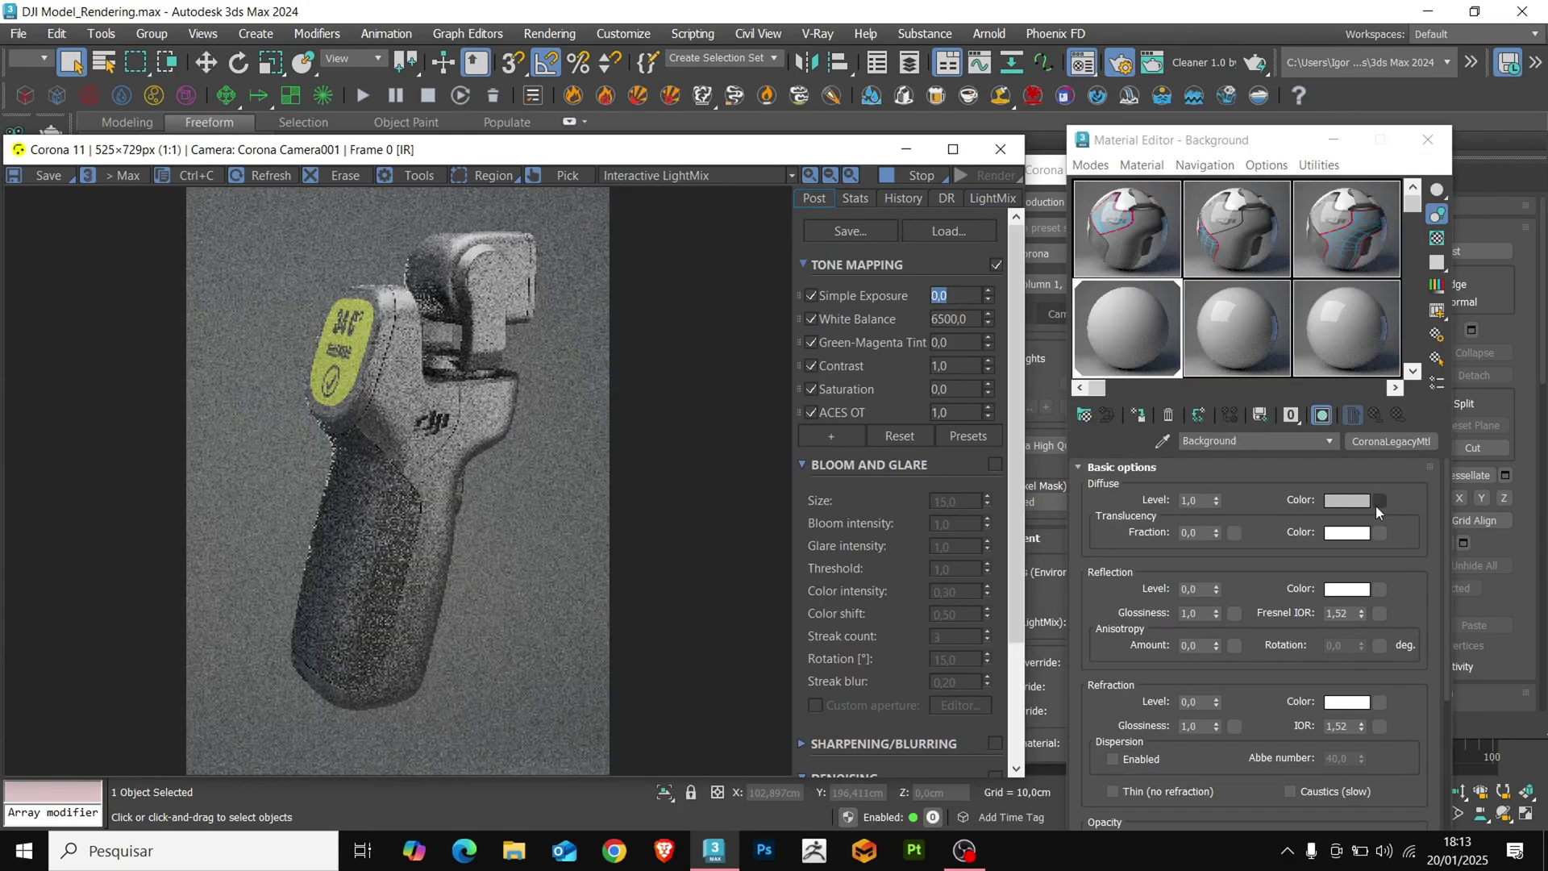
Step: Change the Background material's diffuse color to gray 8C8D8D, sampled from the device body in the render
click(1352, 500)
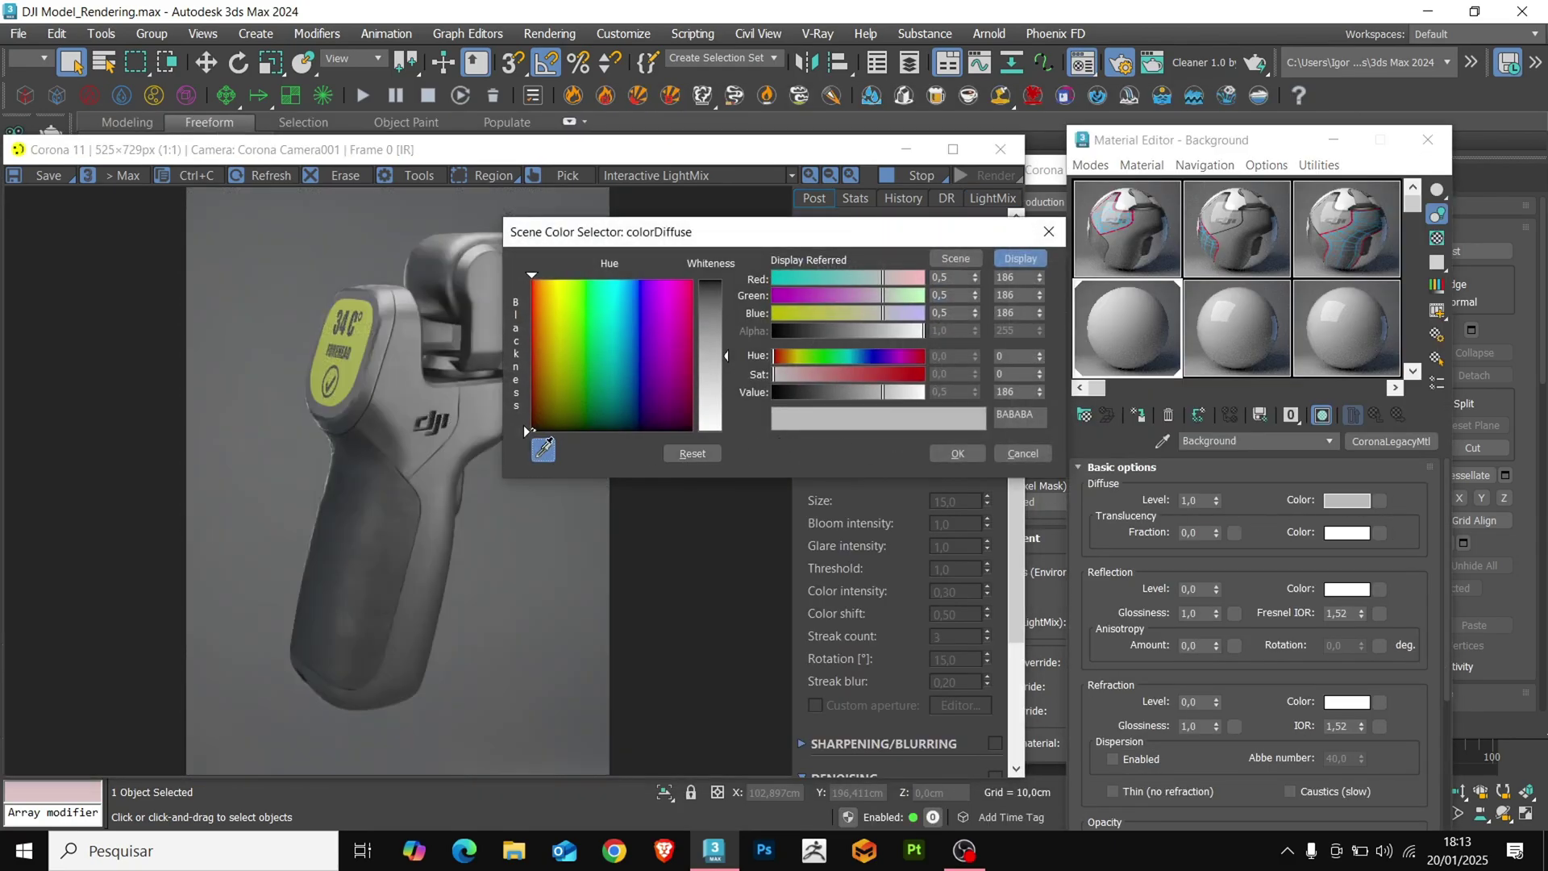
click(466, 417)
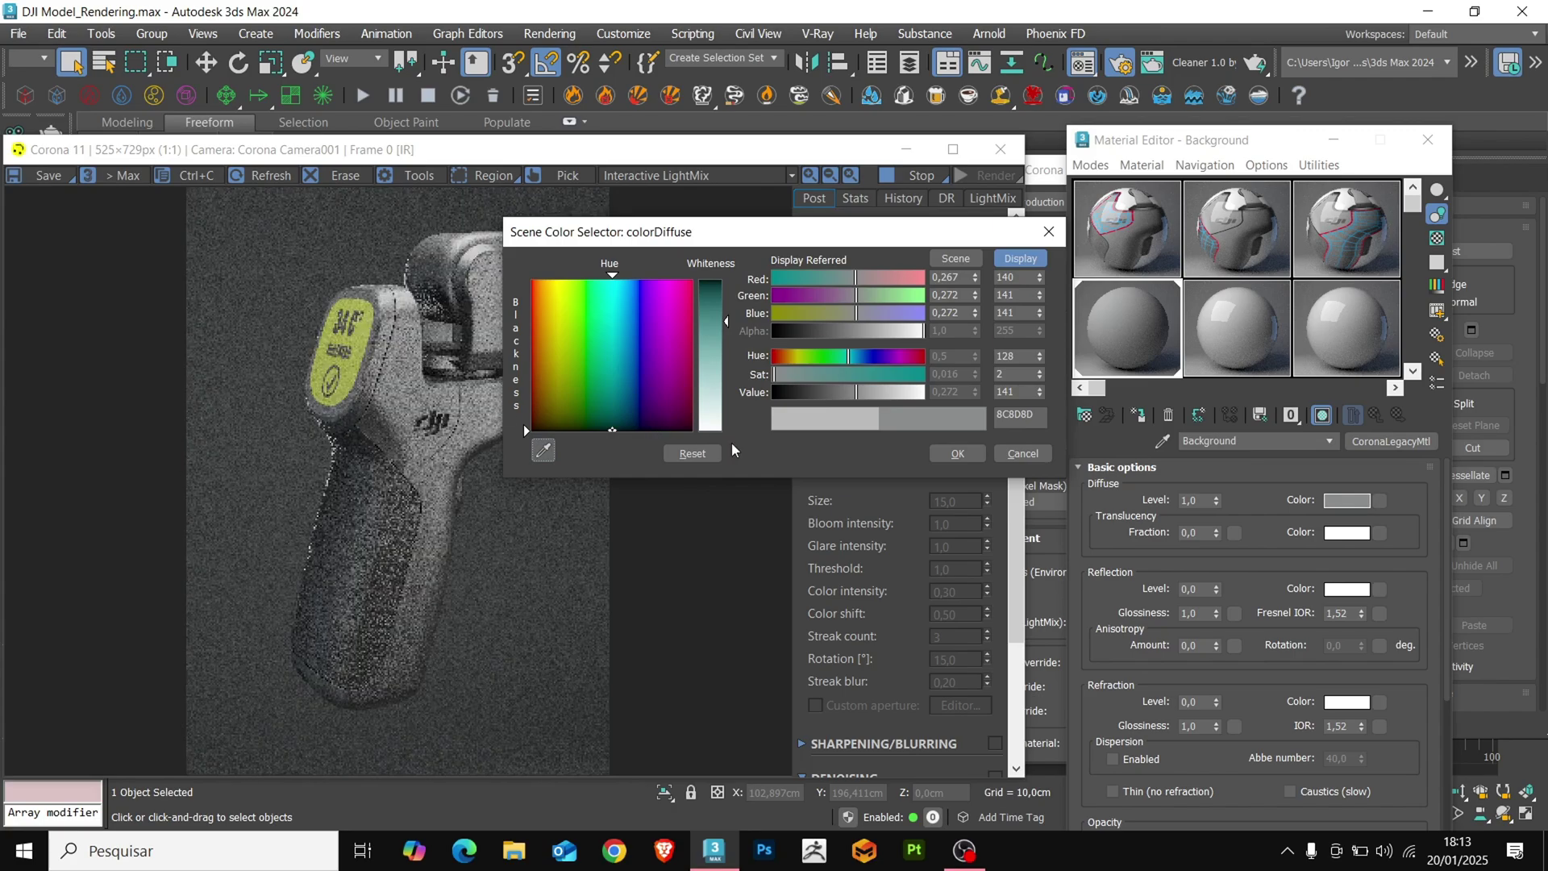
click(957, 453)
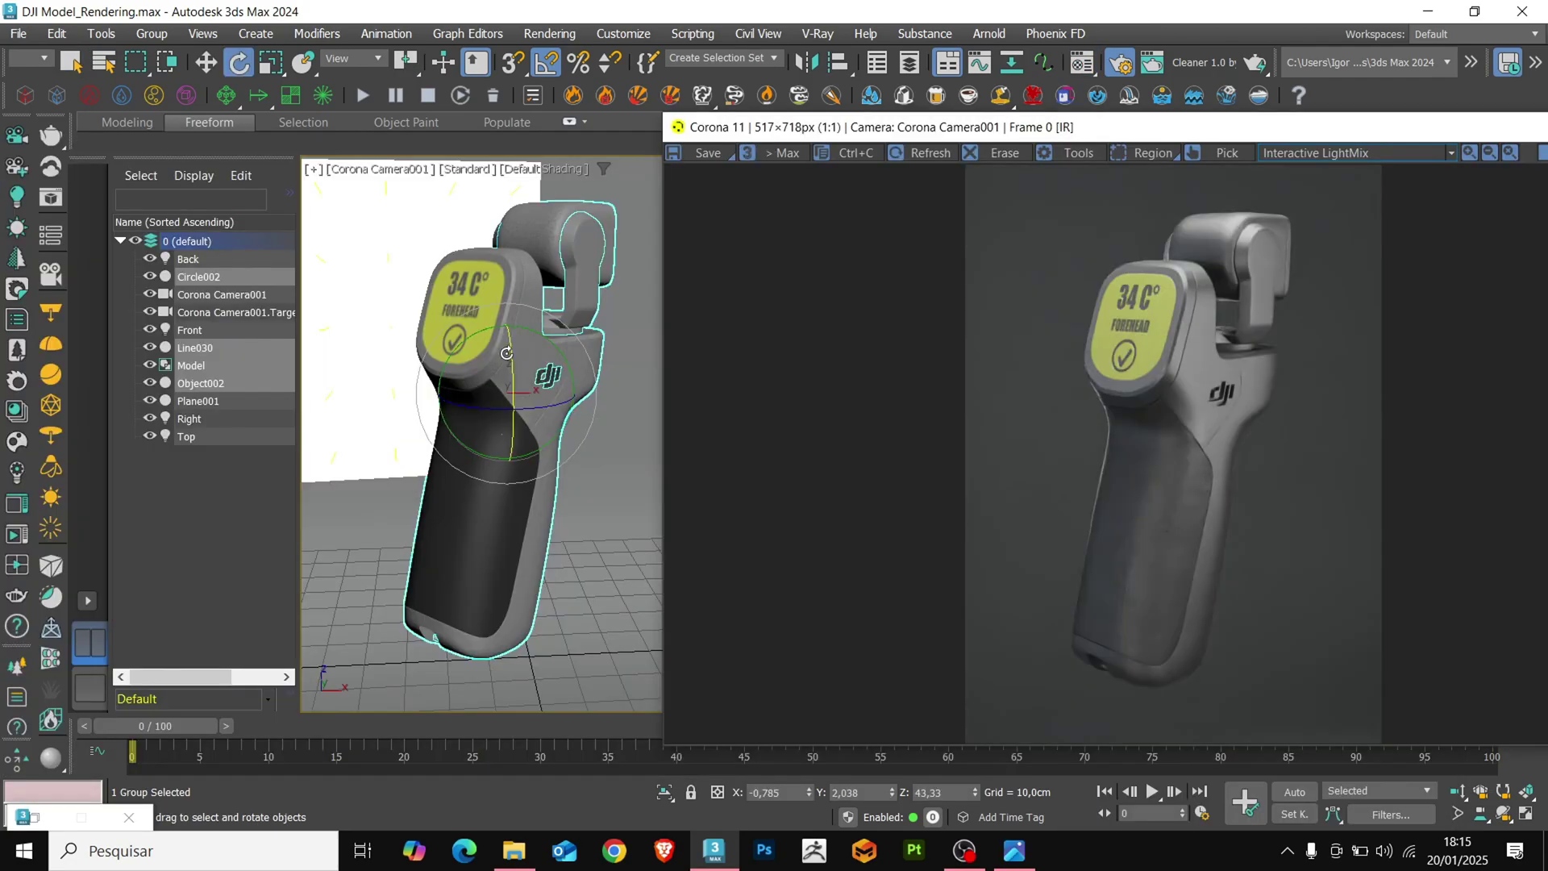
Step: Rotate the whole device model group to adjust its pose in the Corona Camera001 view
mouse_move(476, 329)
mouse_down()
mouse_move(506, 358)
mouse_move(501, 337)
mouse_up()
drag(468, 407, 454, 355)
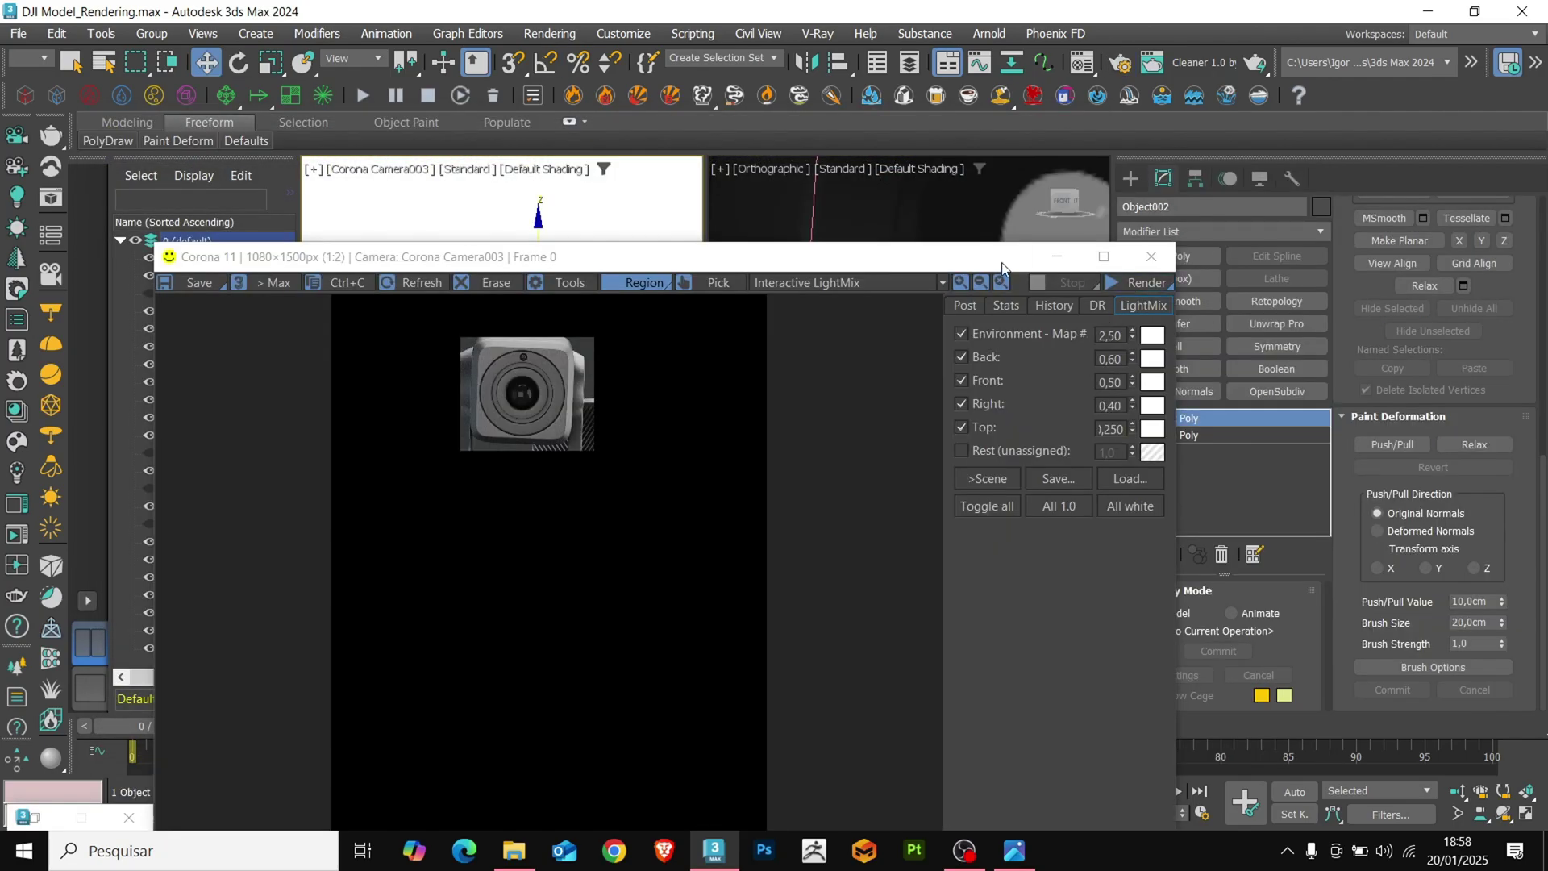
Step: Reposition the render window and start a region render of the Corona Camera003 view at 1080×1500
drag(1002, 266, 972, 172)
click(1101, 189)
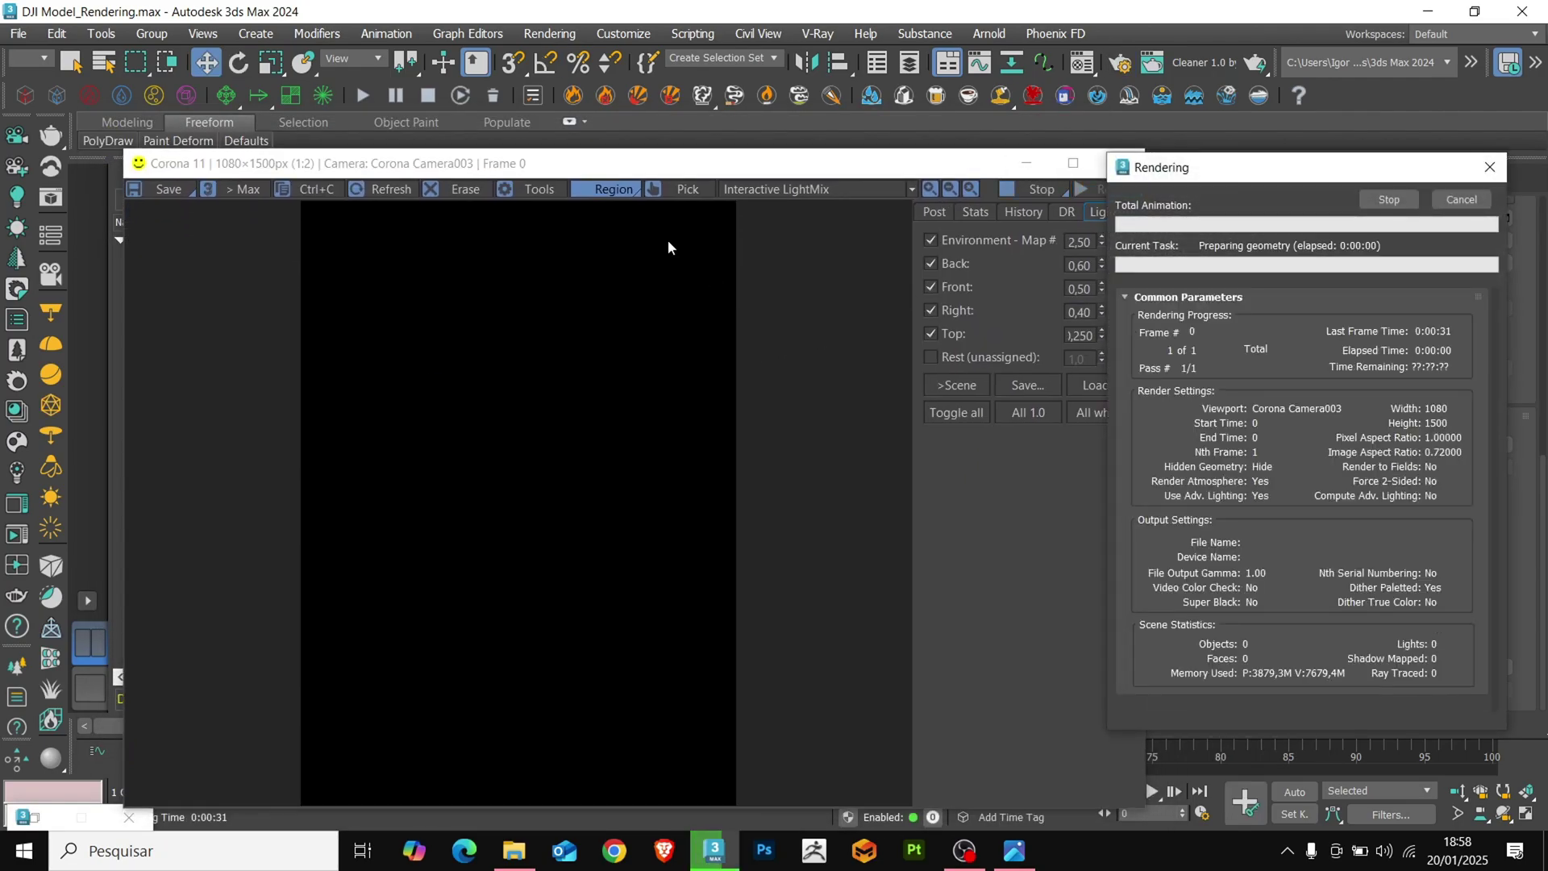